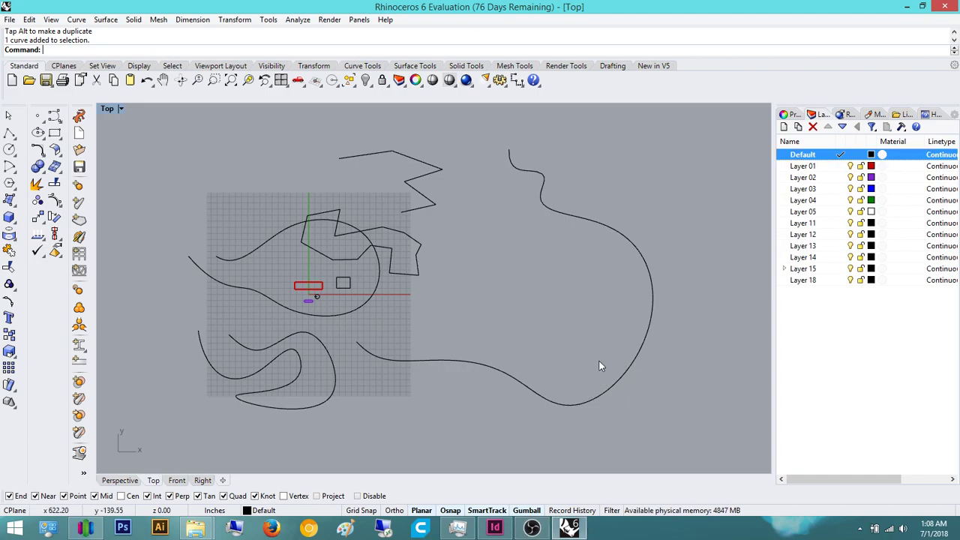
- Switch to the Perspective view with all the drawn curves and the grid in sight
{"action": "right_click_drag", "start_coordinate": [621, 359], "coordinate": [548, 374]}
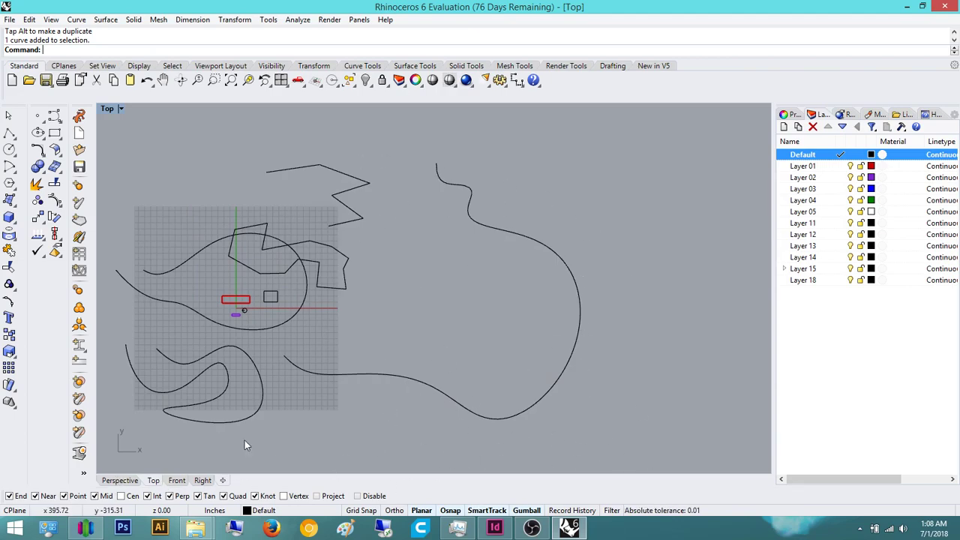
{"action": "left_click", "coordinate": [126, 482]}
{"action": "right_click_drag", "start_coordinate": [451, 267], "coordinate": [507, 249]}
{"action": "scroll", "coordinate": [341, 229], "scroll_direction": "down", "scroll_amount": 7}
{"action": "scroll", "coordinate": [507, 249], "scroll_direction": "down", "scroll_amount": 12}
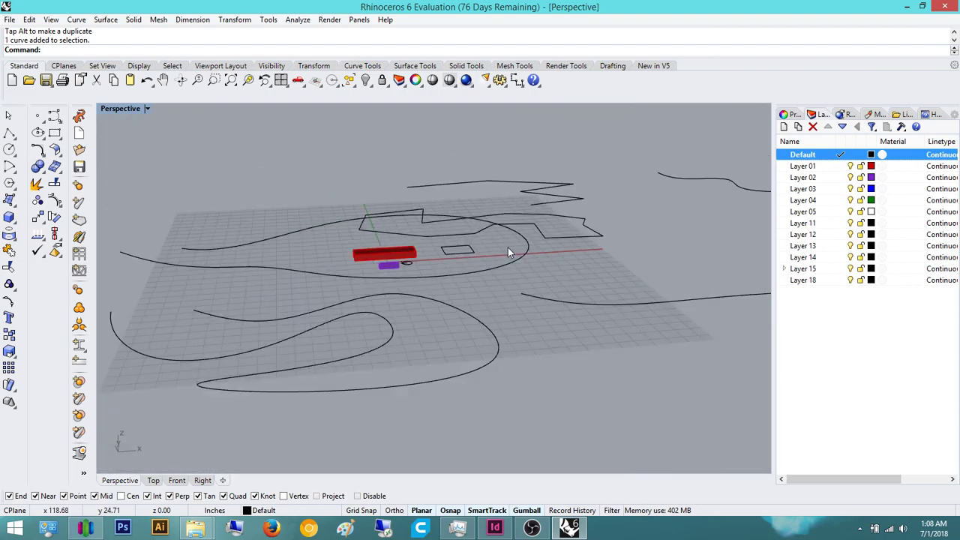
{"action": "mouse_move", "coordinate": [561, 272]}
{"action": "right_mouse_down"}
{"action": "mouse_move", "coordinate": [590, 275]}
{"action": "mouse_move", "coordinate": [548, 275]}
{"action": "mouse_move", "coordinate": [602, 259]}
{"action": "mouse_move", "coordinate": [629, 264]}
{"action": "right_mouse_up"}
{"action": "scroll", "coordinate": [611, 311], "scroll_direction": "up", "scroll_amount": 3}
{"action": "left_click", "coordinate": [575, 305]}
{"action": "left_click", "coordinate": [649, 210]}
{"action": "left_click_drag", "start_coordinate": [653, 330], "coordinate": [477, 194]}
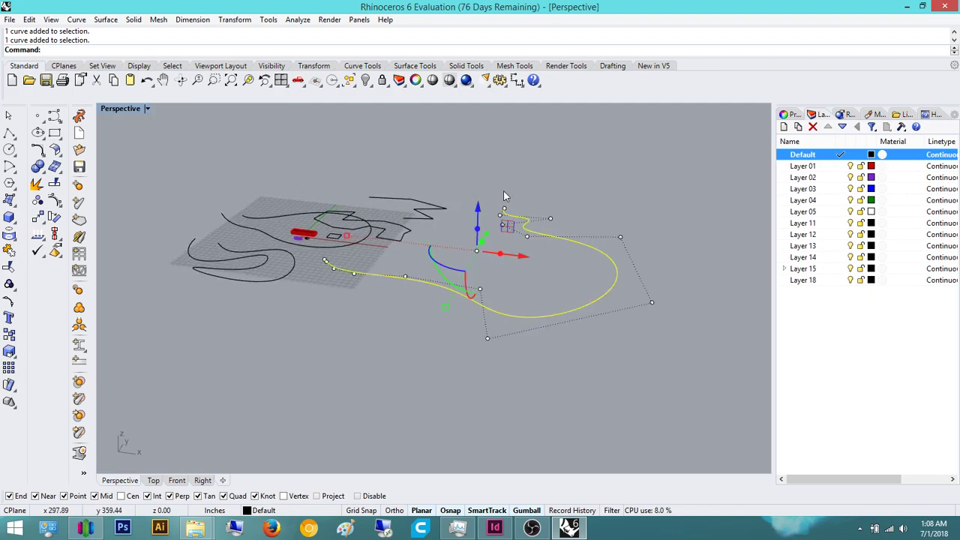
{"action": "left_click", "coordinate": [555, 239]}
{"action": "left_click", "coordinate": [610, 292]}
{"action": "left_click", "coordinate": [670, 278]}
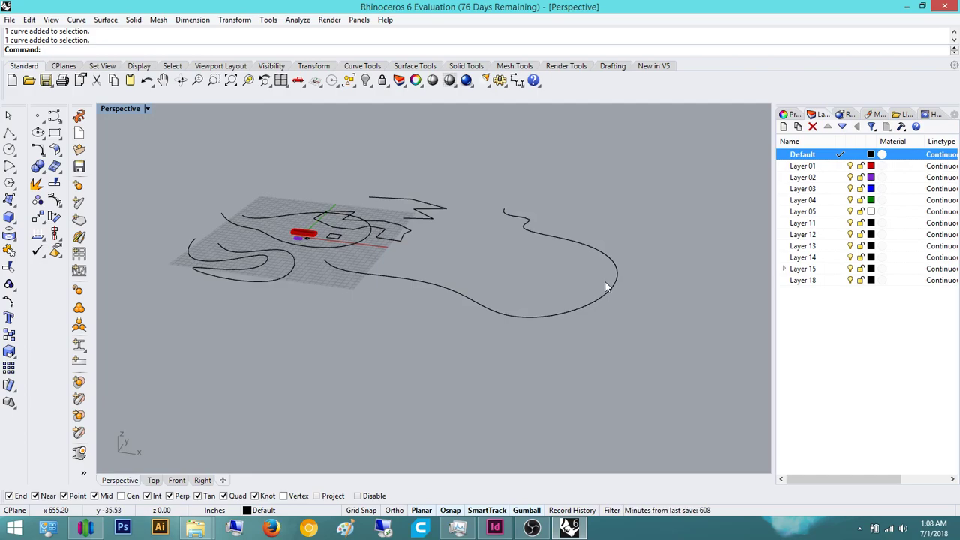
{"action": "left_click_drag", "start_coordinate": [621, 331], "coordinate": [500, 183]}
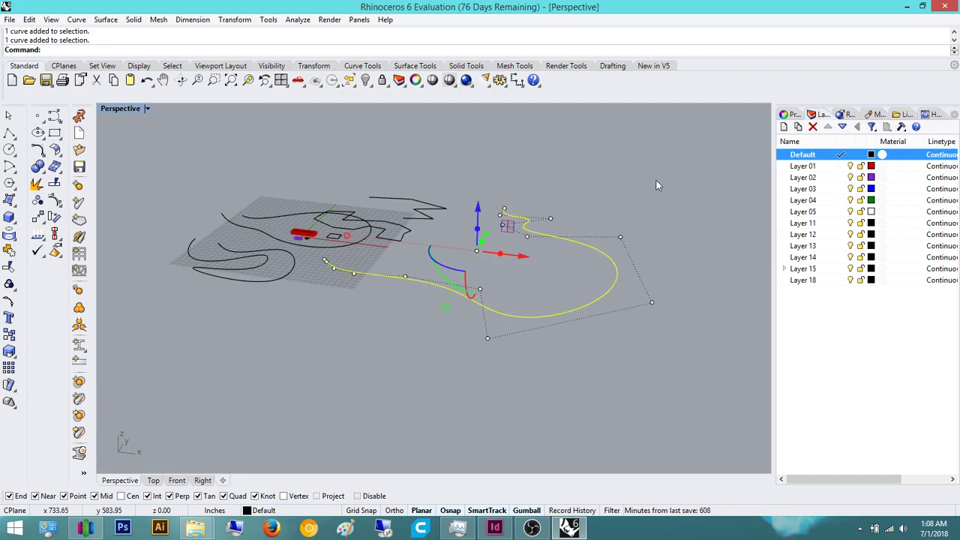
{"action": "left_click", "coordinate": [545, 338]}
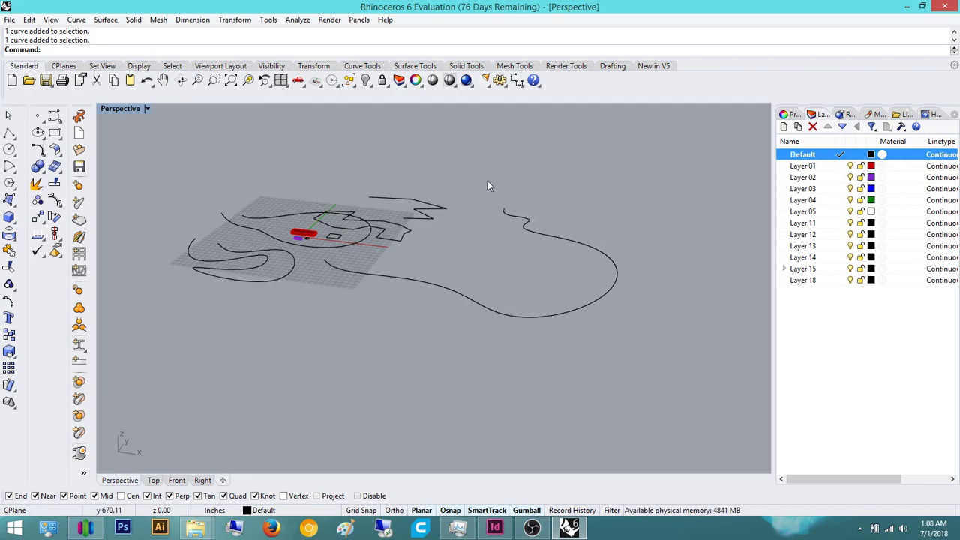
- Extrude the large open curve upward about 171 inches in one direction only, with BothSides set to No
{"action": "left_click_drag", "start_coordinate": [599, 418], "coordinate": [514, 255]}
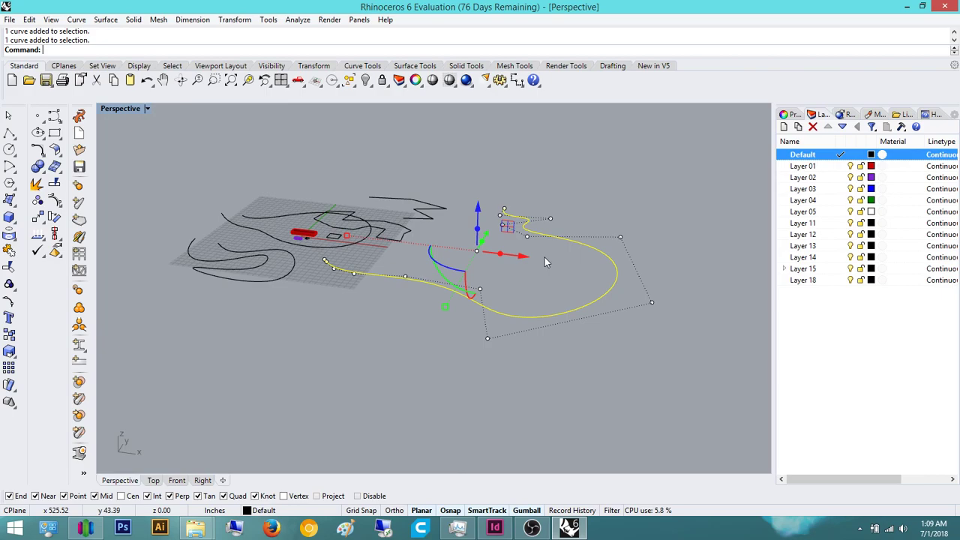
{"action": "type", "text": "Extrude"}
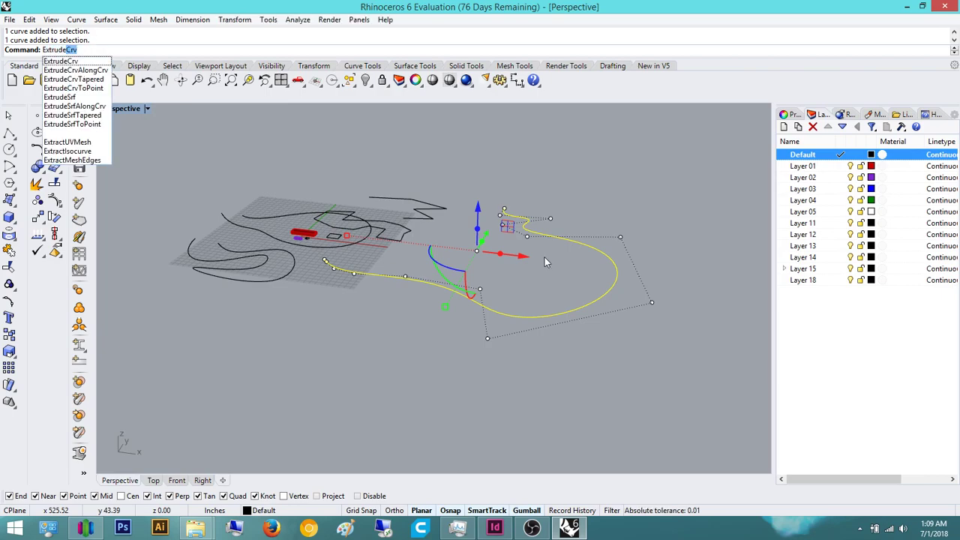
{"action": "key", "text": "Return"}
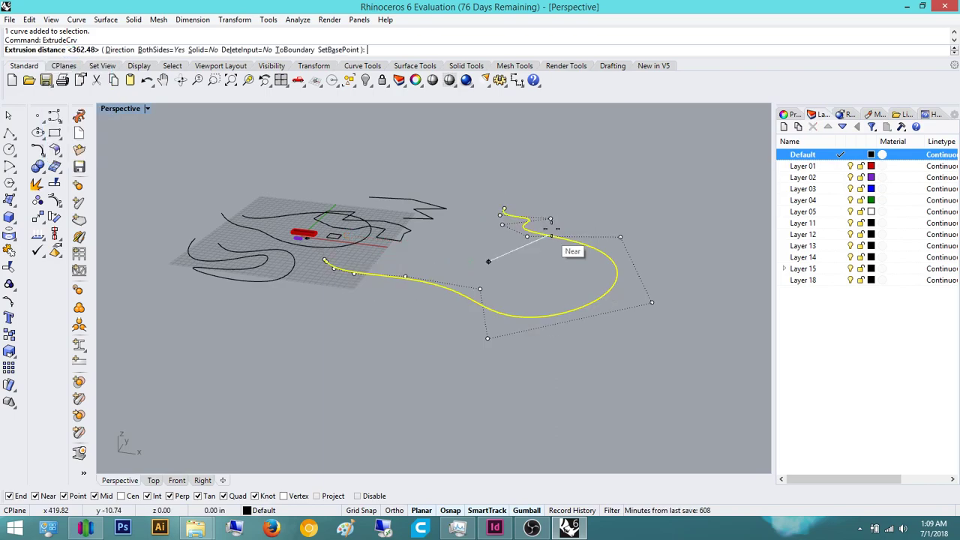
{"action": "left_click", "coordinate": [160, 49]}
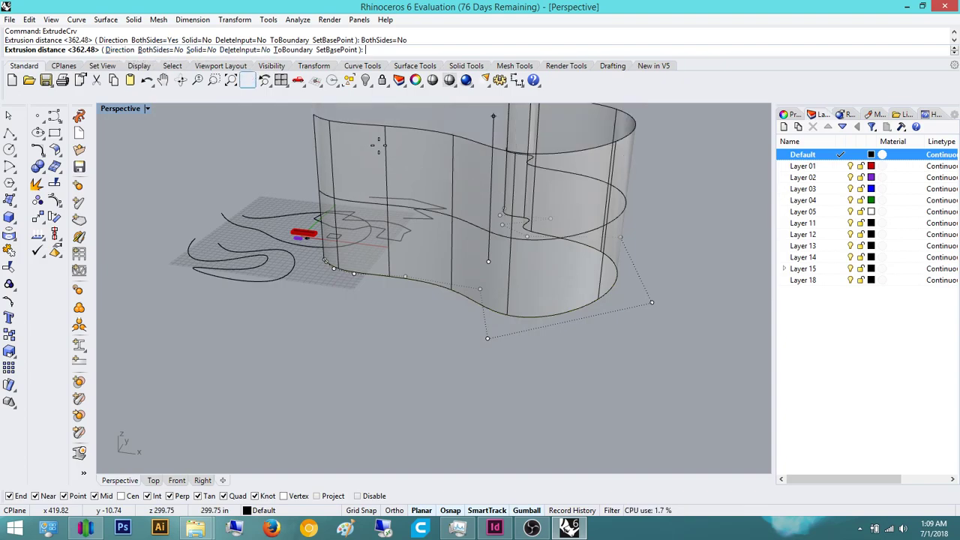
{"action": "right_click_drag", "start_coordinate": [444, 192], "coordinate": [543, 195]}
{"action": "scroll", "coordinate": [458, 197], "scroll_direction": "down", "scroll_amount": 5}
{"action": "scroll", "coordinate": [542, 193], "scroll_direction": "up", "scroll_amount": 5}
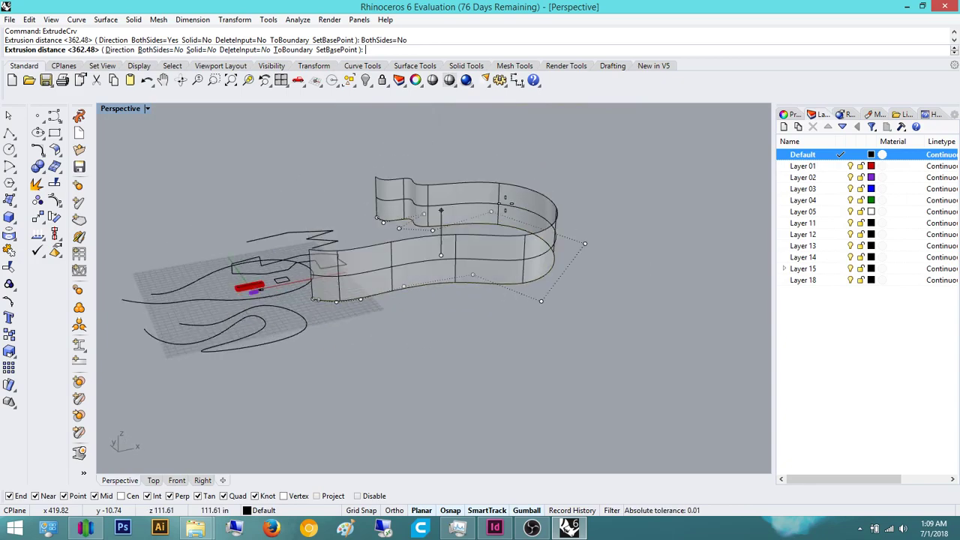
{"action": "left_click", "coordinate": [514, 186]}
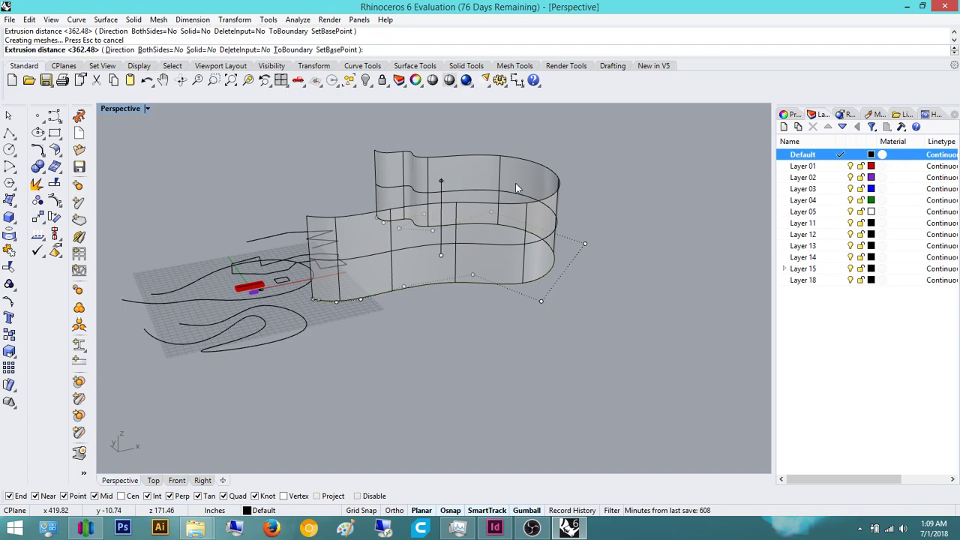
- Explode the extruded wall to check its surface structure, and undo the explode
{"action": "right_click_drag", "start_coordinate": [630, 193], "coordinate": [507, 173]}
{"action": "scroll", "coordinate": [574, 201], "scroll_direction": "up", "scroll_amount": 5}
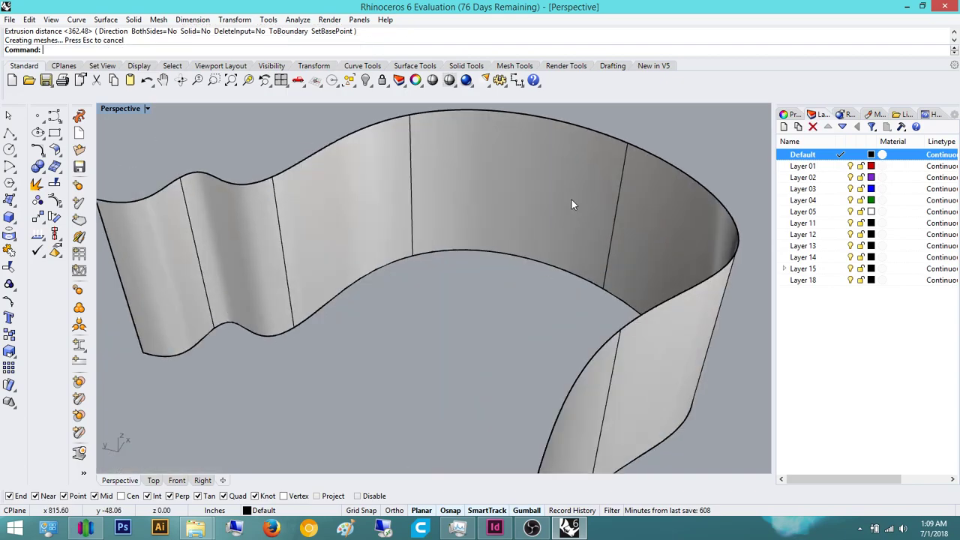
{"action": "left_click", "coordinate": [469, 196]}
{"action": "scroll", "coordinate": [470, 196], "scroll_direction": "down", "scroll_amount": 4}
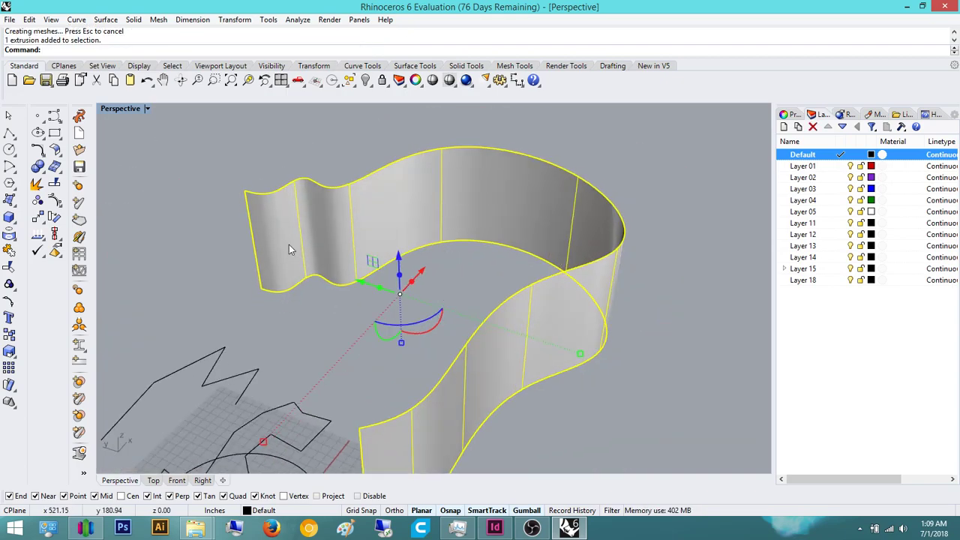
{"action": "left_click", "coordinate": [426, 129]}
{"action": "left_click", "coordinate": [470, 200]}
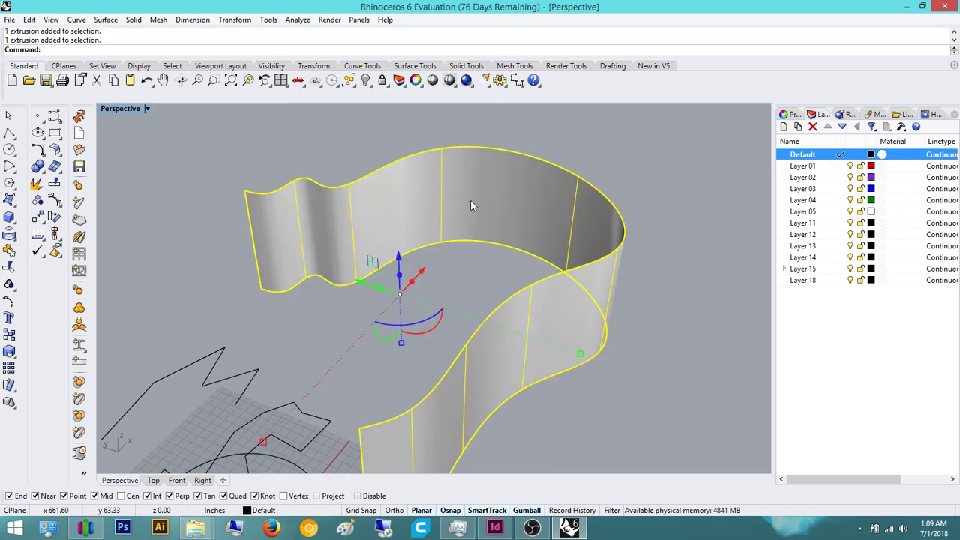
{"action": "type", "text": "explode"}
{"action": "key", "text": "Return"}
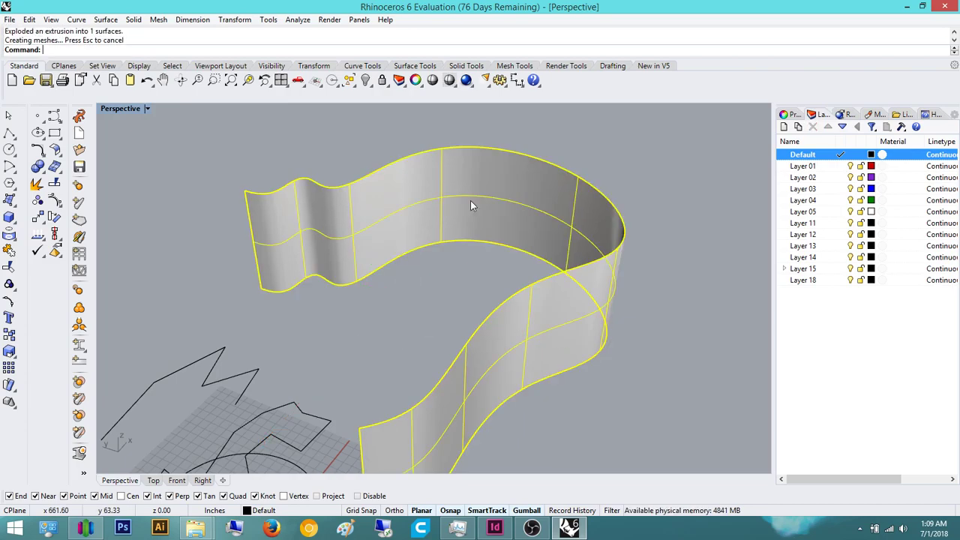
{"action": "key", "text": "Escape"}
{"action": "left_click", "coordinate": [453, 208]}
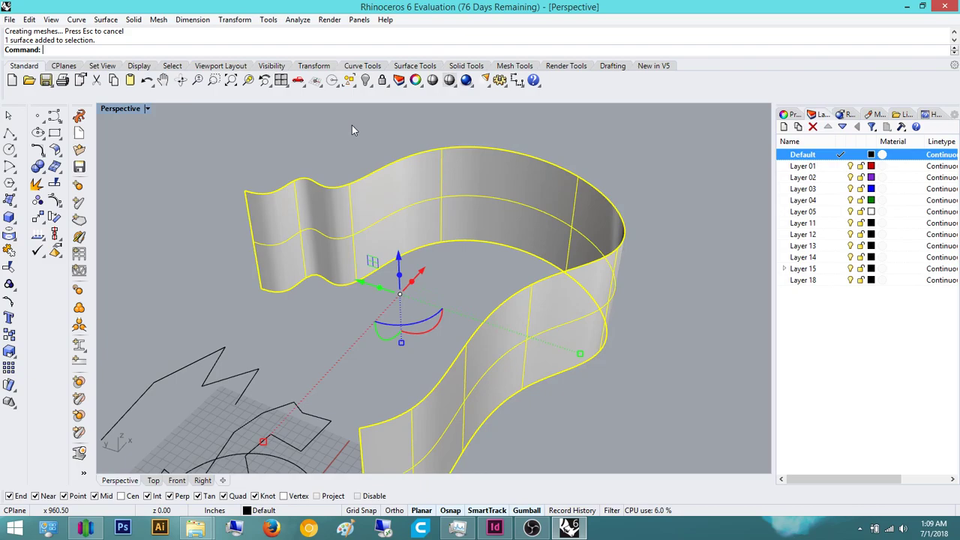
{"action": "key", "text": "Escape"}
{"action": "key", "text": "ctrl+z"}
- Examine the extruded wall as a whole and close up around its tightest bend and edges
{"action": "right_click_drag", "start_coordinate": [448, 264], "coordinate": [576, 211]}
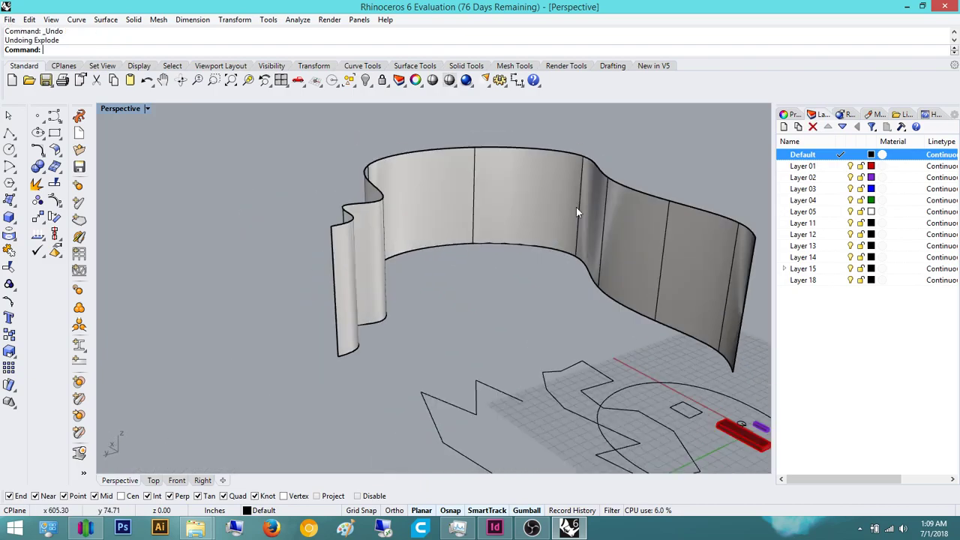
{"action": "scroll", "coordinate": [625, 239], "scroll_direction": "up", "scroll_amount": 4}
{"action": "left_click", "coordinate": [624, 239]}
{"action": "right_click_drag", "start_coordinate": [625, 239], "coordinate": [530, 274]}
{"action": "key", "text": "Escape"}
{"action": "scroll", "coordinate": [429, 259], "scroll_direction": "down", "scroll_amount": 7}
{"action": "scroll", "coordinate": [510, 282], "scroll_direction": "up", "scroll_amount": 5}
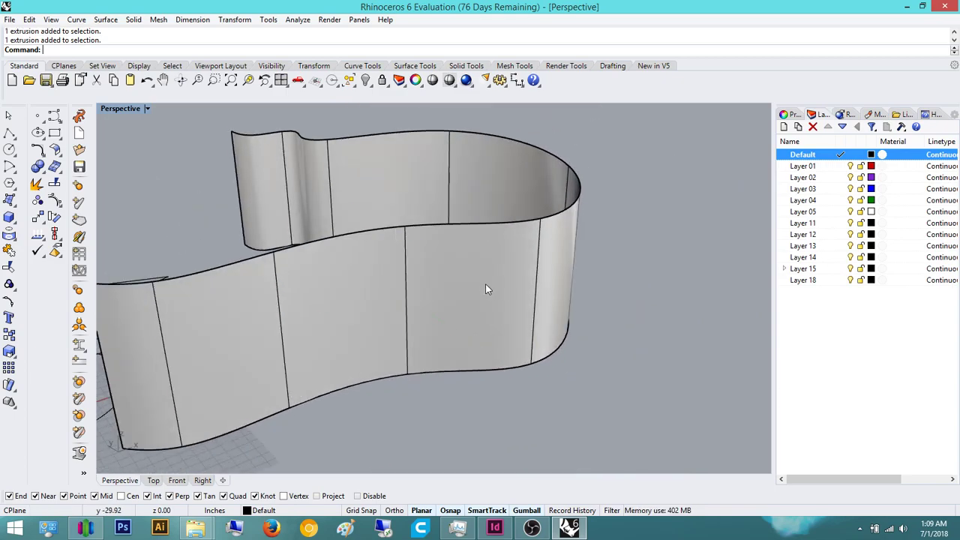
{"action": "left_click", "coordinate": [487, 287]}
{"action": "scroll", "coordinate": [614, 209], "scroll_direction": "up", "scroll_amount": 8}
{"action": "scroll", "coordinate": [600, 206], "scroll_direction": "up", "scroll_amount": 6}
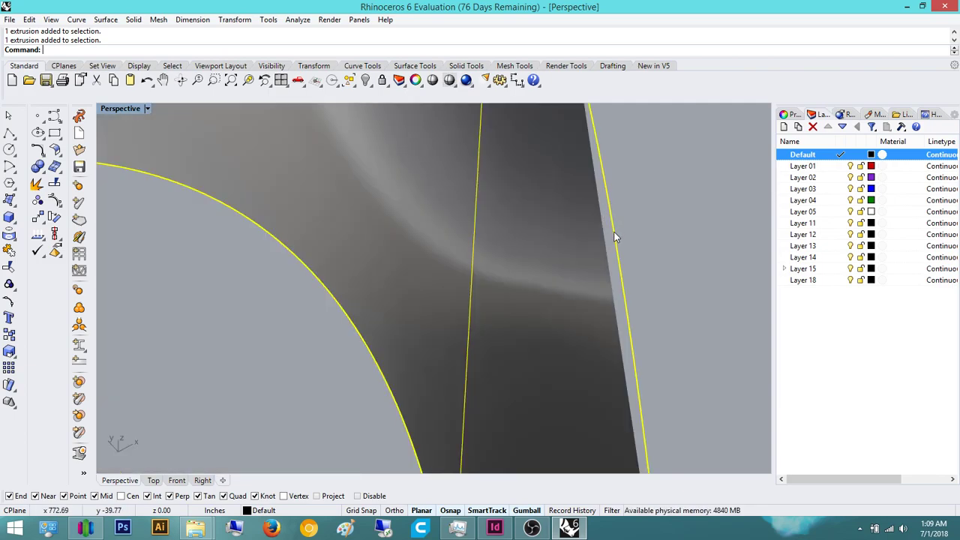
{"action": "left_click", "coordinate": [666, 214]}
{"action": "scroll", "coordinate": [653, 203], "scroll_direction": "down", "scroll_amount": 6}
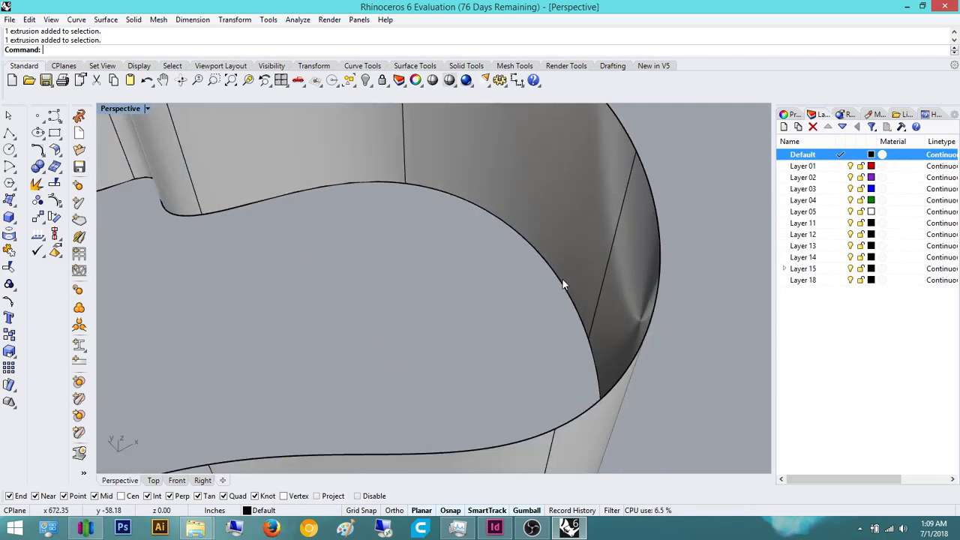
- Inspect the outer face and the wavy end of the extruded wall from several angles
{"action": "right_click_drag", "start_coordinate": [563, 281], "coordinate": [612, 288]}
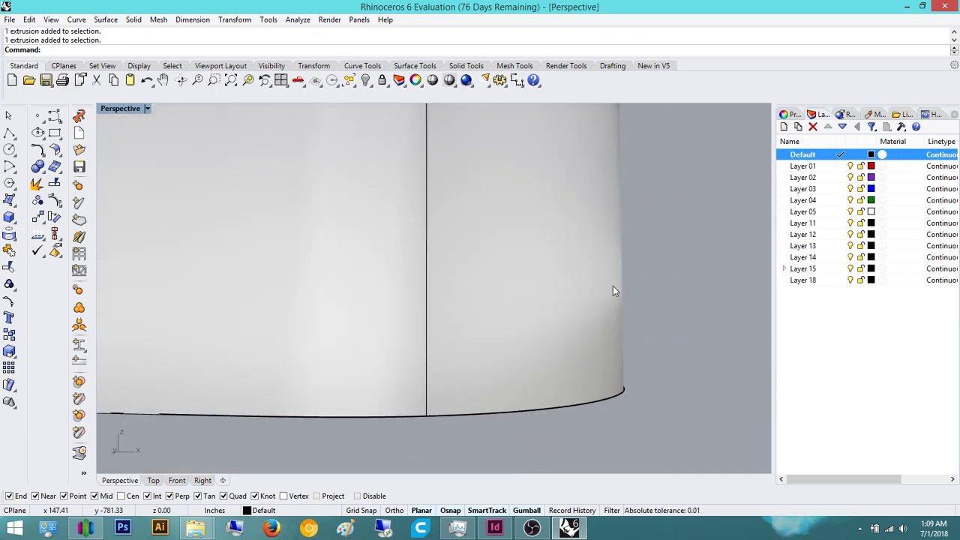
{"action": "scroll", "coordinate": [612, 287], "scroll_direction": "down", "scroll_amount": 5}
{"action": "right_click_drag", "start_coordinate": [572, 317], "coordinate": [534, 298]}
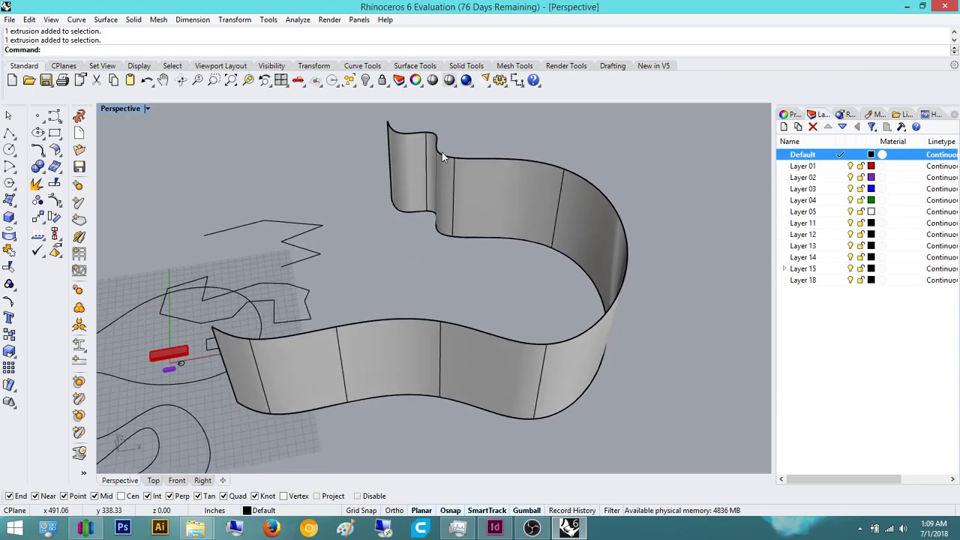
{"action": "scroll", "coordinate": [442, 152], "scroll_direction": "up", "scroll_amount": 5}
{"action": "right_click_drag", "start_coordinate": [442, 153], "coordinate": [590, 220]}
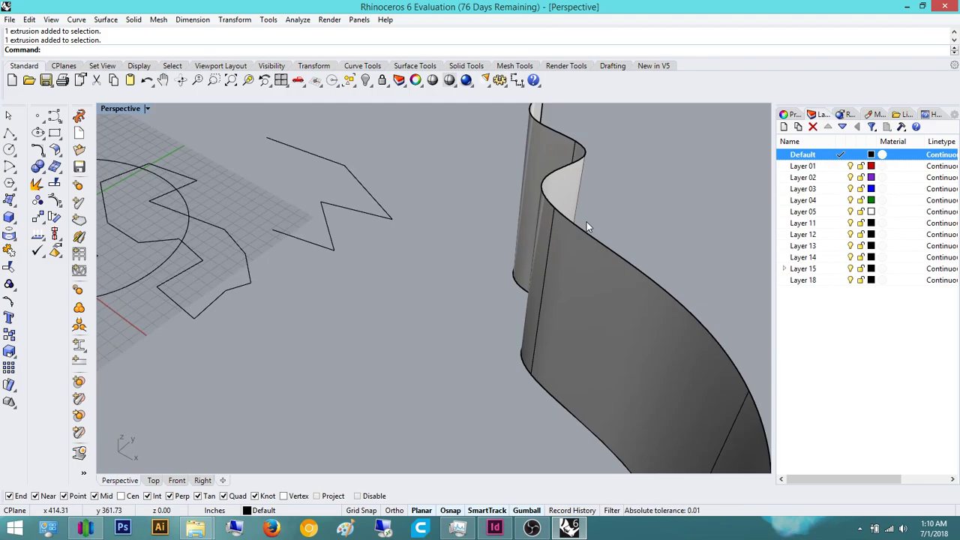
{"action": "right_click_drag", "start_coordinate": [544, 238], "coordinate": [405, 231]}
{"action": "scroll", "coordinate": [550, 280], "scroll_direction": "down", "scroll_amount": 10}
{"action": "scroll", "coordinate": [620, 295], "scroll_direction": "up", "scroll_amount": 11}
{"action": "scroll", "coordinate": [653, 286], "scroll_direction": "down", "scroll_amount": 6}
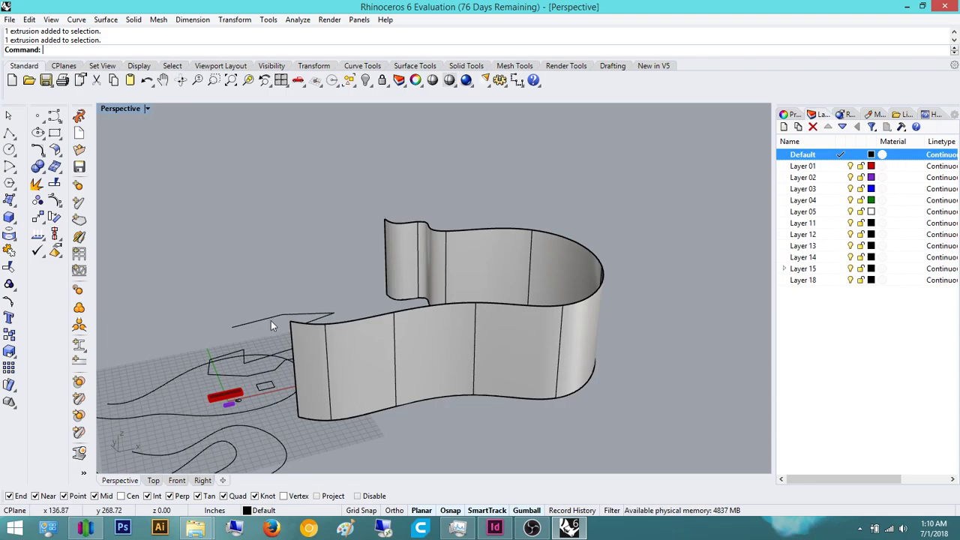
{"action": "right_click_drag", "start_coordinate": [271, 320], "coordinate": [615, 237]}
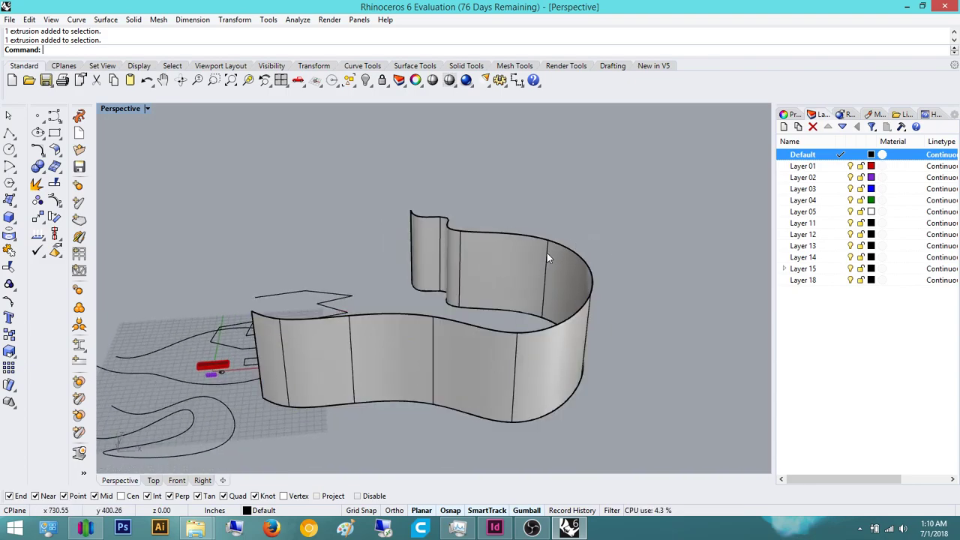
{"action": "right_click_drag", "start_coordinate": [548, 257], "coordinate": [622, 276]}
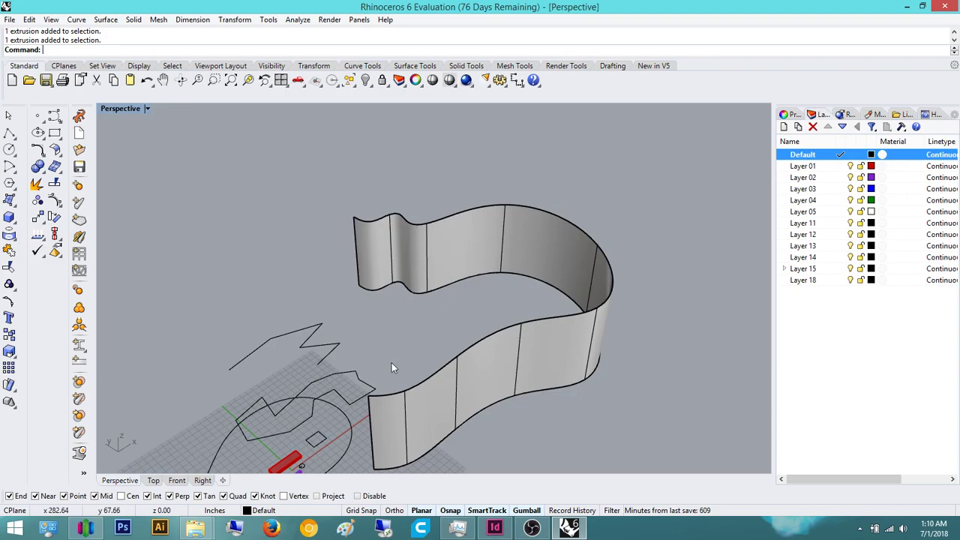
- Extrude the closed zigzag polyline upward about 91 inches in one direction, dismissing the extrusion warning
{"action": "right_click_drag", "start_coordinate": [391, 362], "coordinate": [319, 321]}
{"action": "scroll", "coordinate": [318, 321], "scroll_direction": "down", "scroll_amount": 8}
{"action": "right_click_drag", "start_coordinate": [289, 358], "coordinate": [262, 385]}
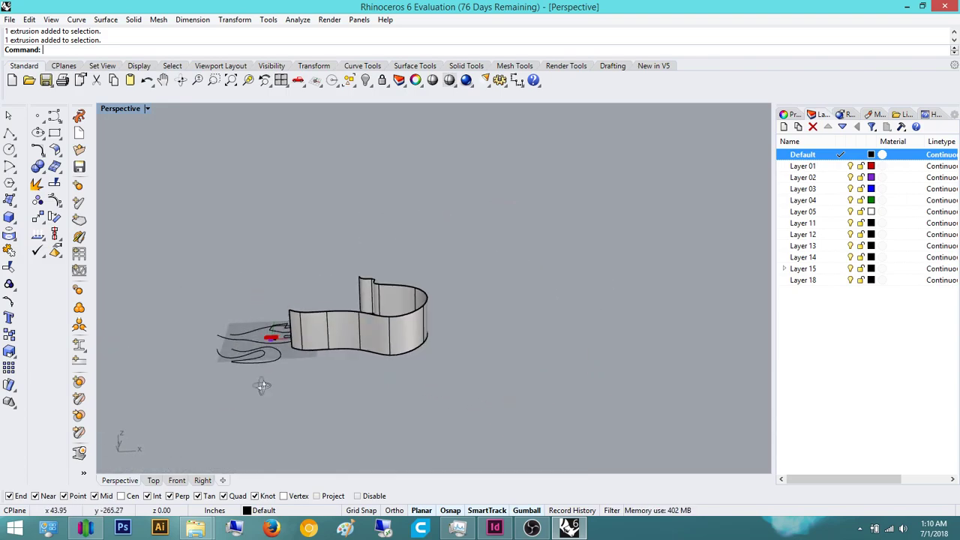
{"action": "scroll", "coordinate": [262, 386], "scroll_direction": "up", "scroll_amount": 10}
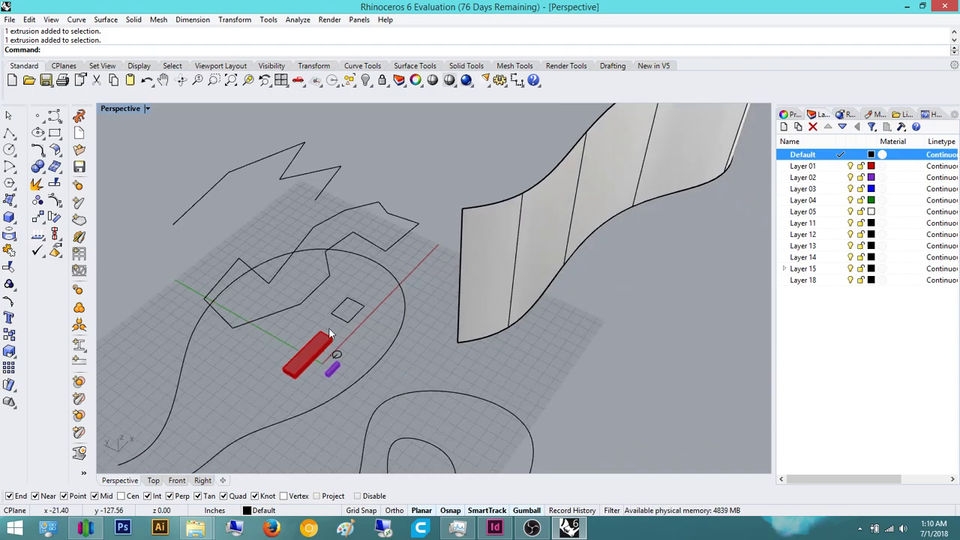
{"action": "scroll", "coordinate": [330, 334], "scroll_direction": "up", "scroll_amount": 3}
{"action": "left_click", "coordinate": [315, 283]}
{"action": "scroll", "coordinate": [322, 268], "scroll_direction": "down", "scroll_amount": 6}
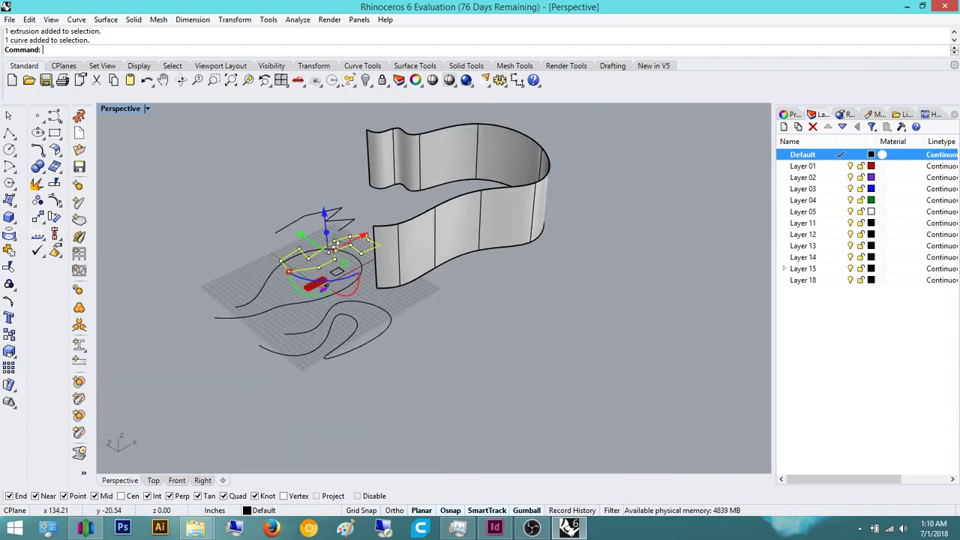
{"action": "scroll", "coordinate": [337, 244], "scroll_direction": "up", "scroll_amount": 6}
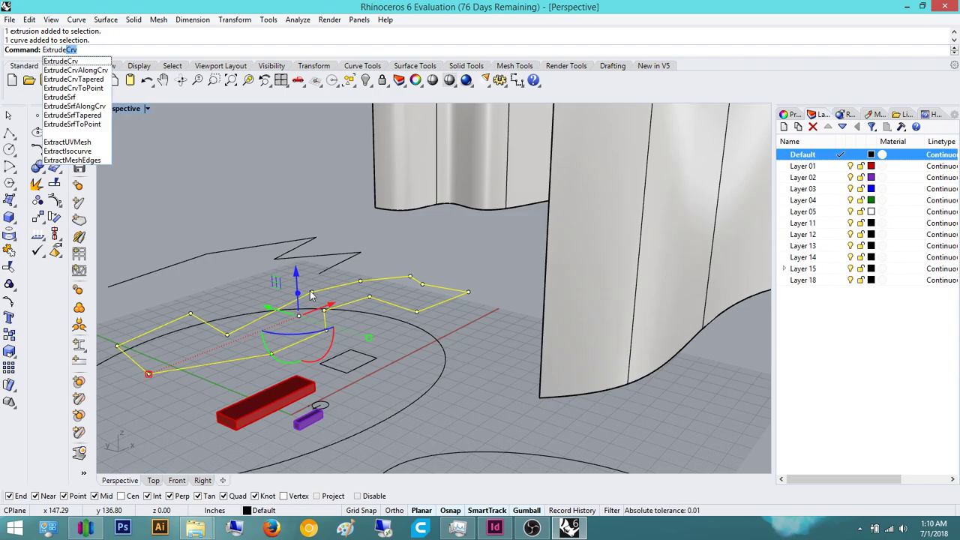
{"action": "key", "text": "Return"}
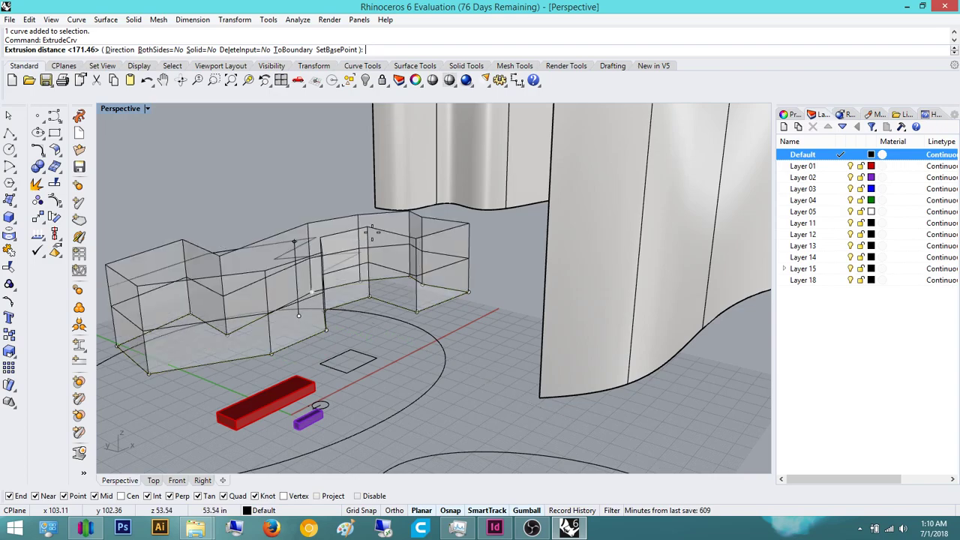
{"action": "scroll", "coordinate": [393, 192], "scroll_direction": "down", "scroll_amount": 6}
{"action": "right_click_drag", "start_coordinate": [398, 210], "coordinate": [407, 259], "text": "shift"}
{"action": "left_click", "coordinate": [412, 228]}
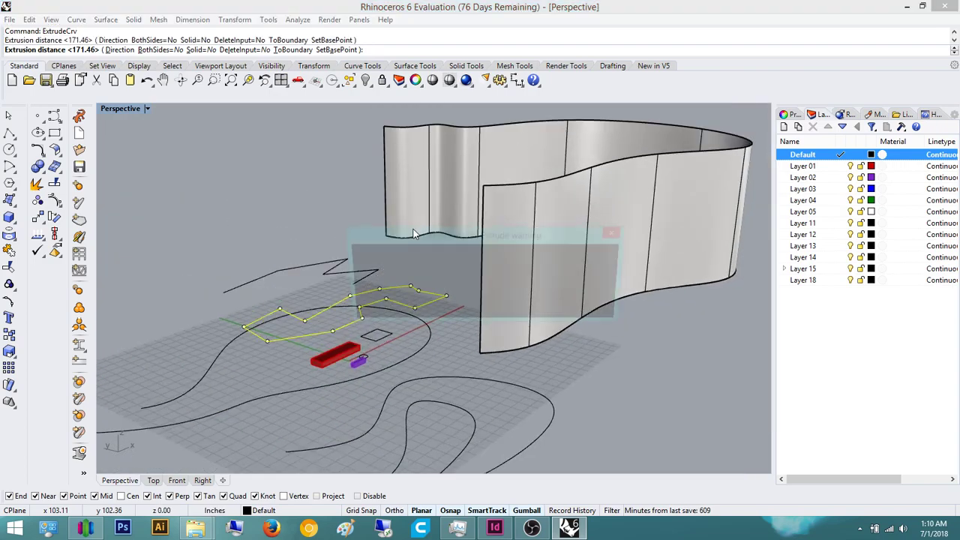
{"action": "left_click", "coordinate": [593, 309]}
{"action": "left_click", "coordinate": [332, 199]}
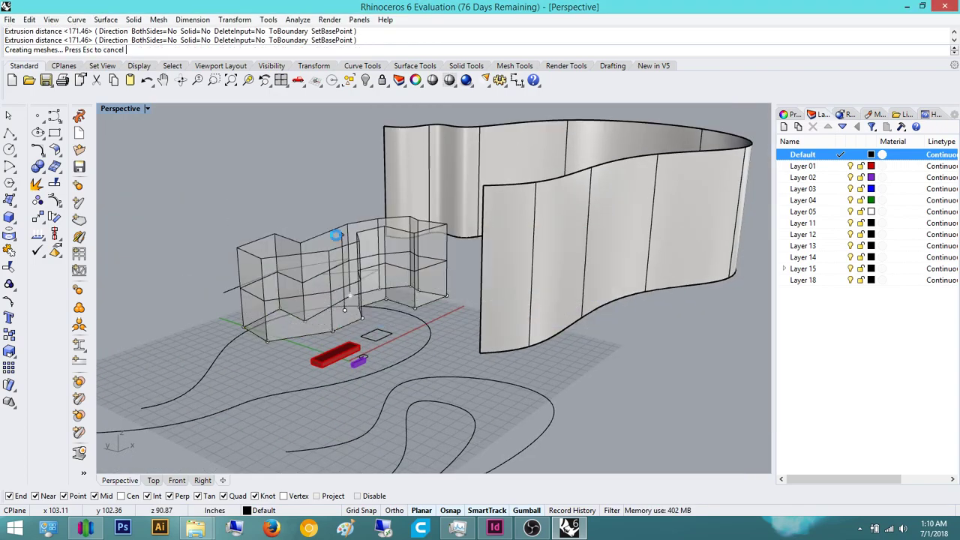
{"action": "right_click_drag", "start_coordinate": [332, 199], "coordinate": [421, 294]}
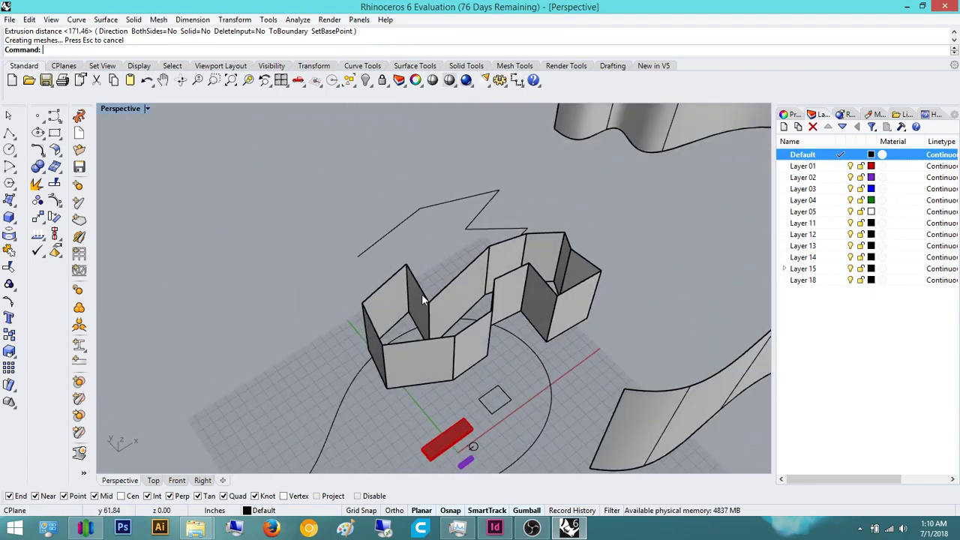
- Examine the faceted zigzag extrusion up close and alongside the smooth extruded wall
{"action": "scroll", "coordinate": [415, 257], "scroll_direction": "up", "scroll_amount": 4}
{"action": "right_click_drag", "start_coordinate": [636, 312], "coordinate": [446, 257]}
{"action": "scroll", "coordinate": [446, 256], "scroll_direction": "down", "scroll_amount": 6}
{"action": "right_click_drag", "start_coordinate": [465, 293], "coordinate": [483, 301]}
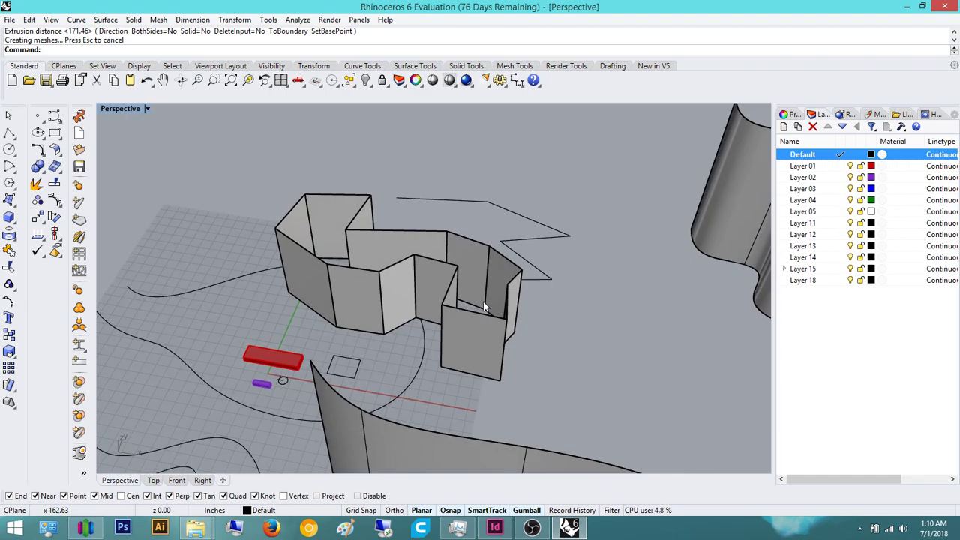
{"action": "right_click_drag", "start_coordinate": [453, 332], "coordinate": [577, 188]}
{"action": "scroll", "coordinate": [580, 191], "scroll_direction": "down", "scroll_amount": 9}
{"action": "scroll", "coordinate": [533, 245], "scroll_direction": "down", "scroll_amount": 2}
{"action": "right_click_drag", "start_coordinate": [642, 253], "coordinate": [395, 305], "text": "shift"}
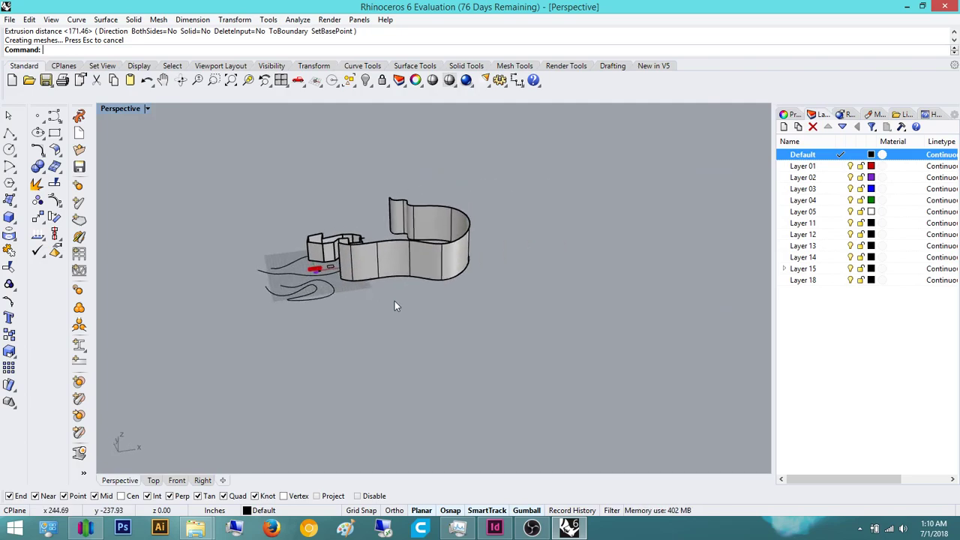
- In the Top view, draw an open S-shaped interpolated curve about 860 inches wide below the existing geometry
{"action": "left_click", "coordinate": [154, 480]}
{"action": "scroll", "coordinate": [347, 362], "scroll_direction": "down", "scroll_amount": 4}
{"action": "scroll", "coordinate": [398, 324], "scroll_direction": "up", "scroll_amount": 3}
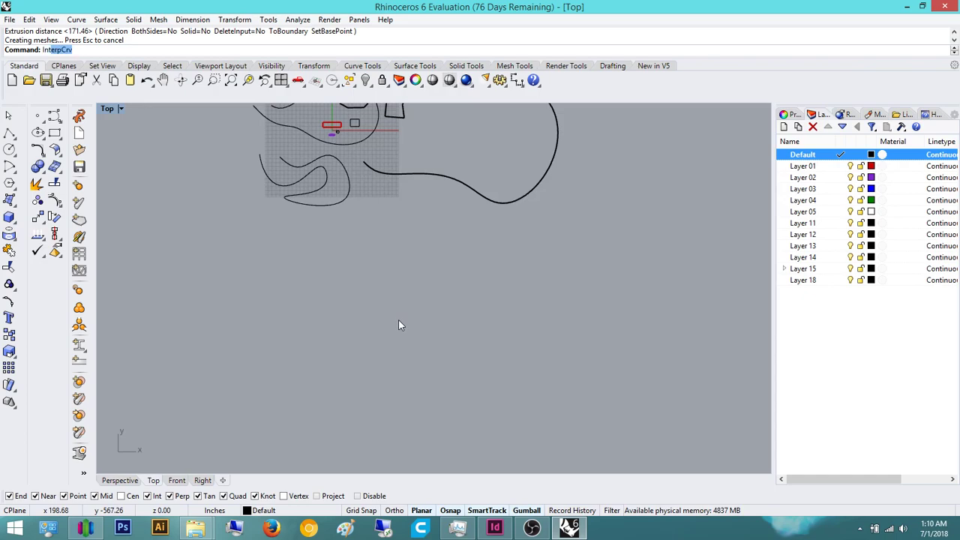
{"action": "key", "text": "Return"}
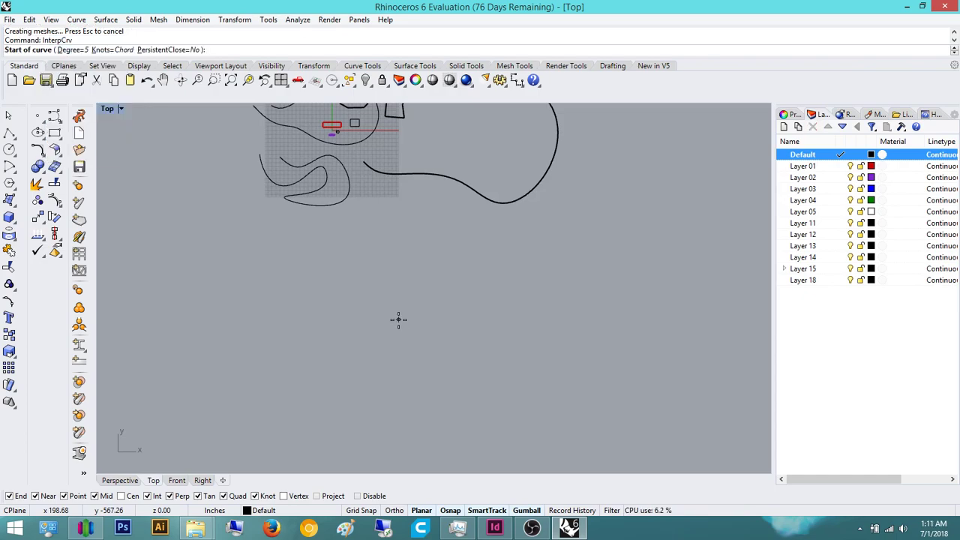
{"action": "left_click", "coordinate": [254, 344]}
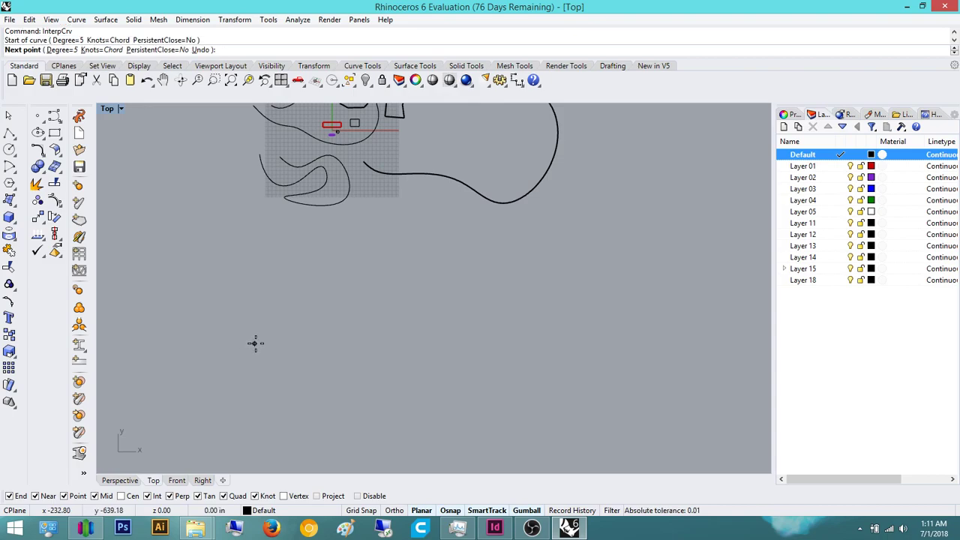
{"action": "left_click", "coordinate": [283, 343]}
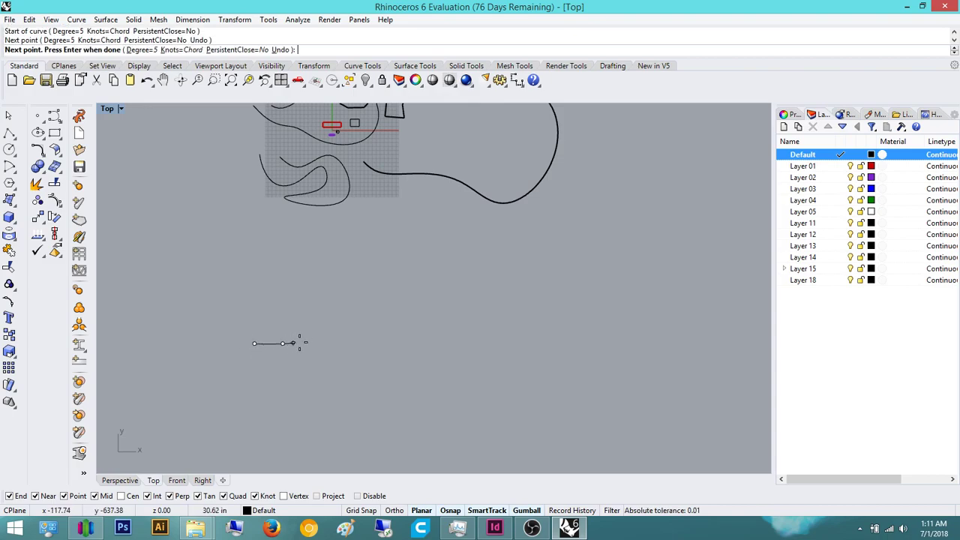
{"action": "left_click", "coordinate": [308, 332]}
{"action": "left_click", "coordinate": [363, 333]}
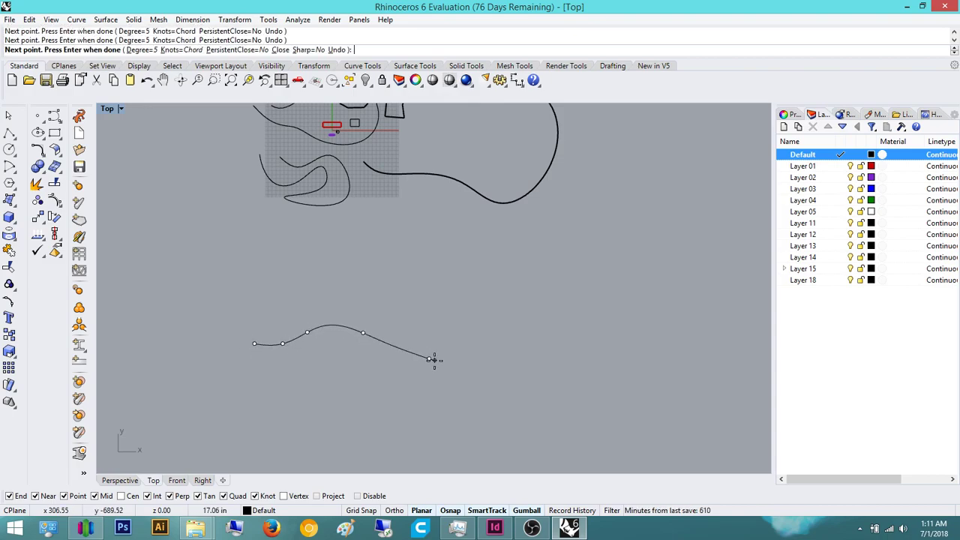
{"action": "left_click", "coordinate": [461, 362]}
{"action": "left_click", "coordinate": [542, 322]}
{"action": "key", "text": "Return"}
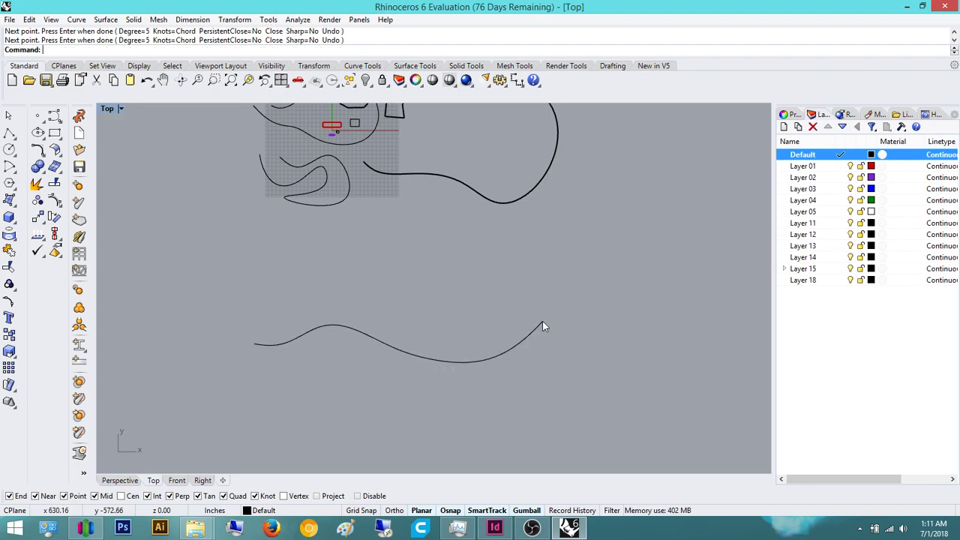
- Draw a second wavy interpolated curve about 1000 inches wide through five points, just below the first one
{"action": "scroll", "coordinate": [558, 334], "scroll_direction": "down", "scroll_amount": 2}
{"action": "scroll", "coordinate": [435, 309], "scroll_direction": "down", "scroll_amount": 2}
{"action": "key", "text": "Return"}
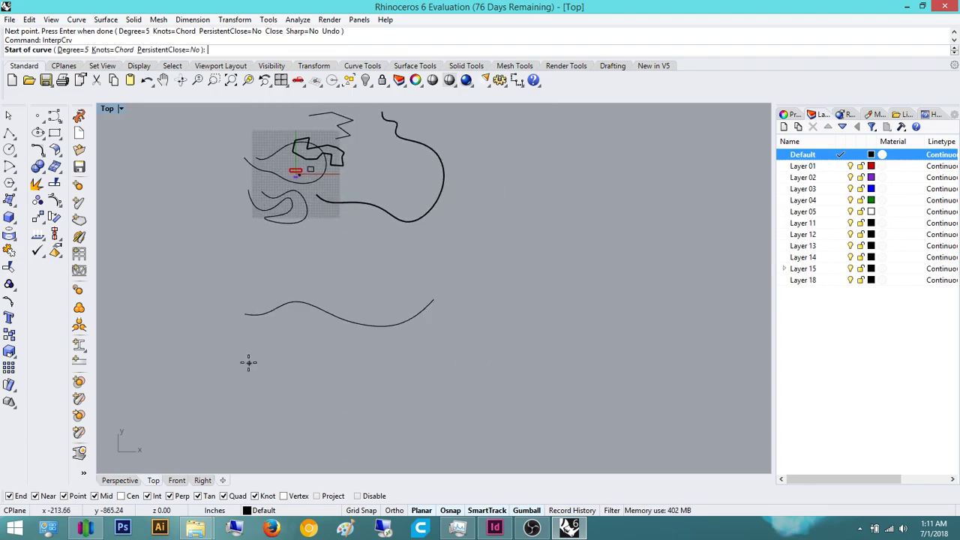
{"action": "left_click", "coordinate": [247, 351]}
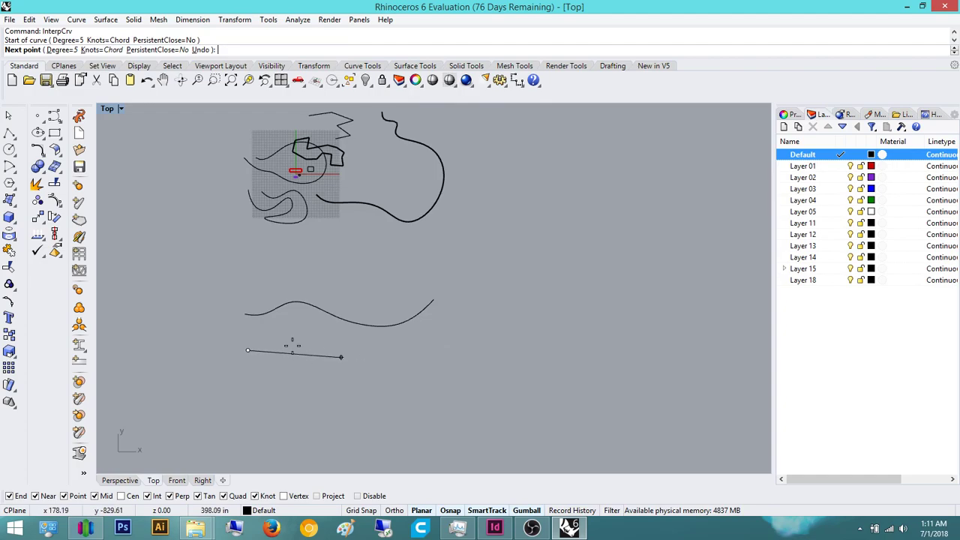
{"action": "left_click", "coordinate": [298, 345]}
{"action": "left_click", "coordinate": [353, 362]}
{"action": "left_click", "coordinate": [434, 368]}
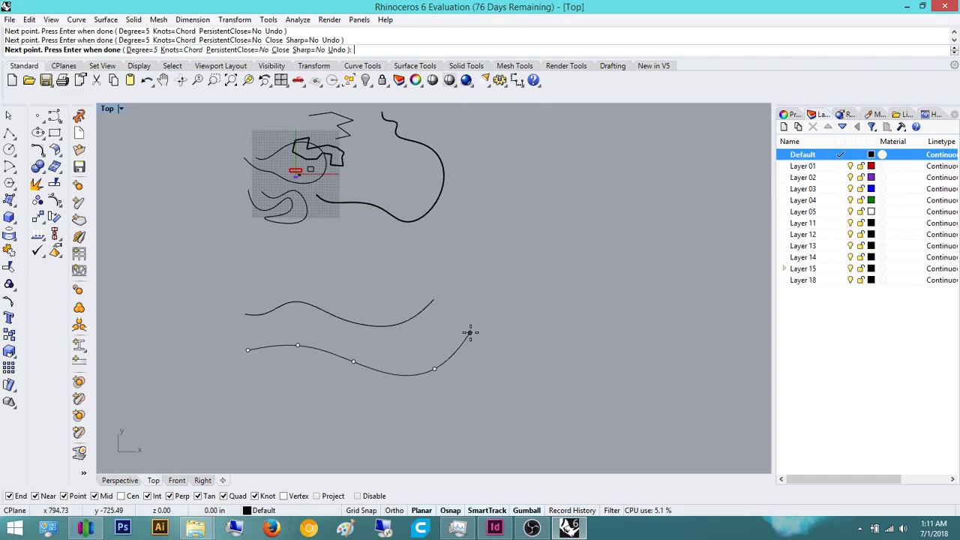
{"action": "left_click", "coordinate": [470, 333]}
{"action": "key", "text": "Return"}
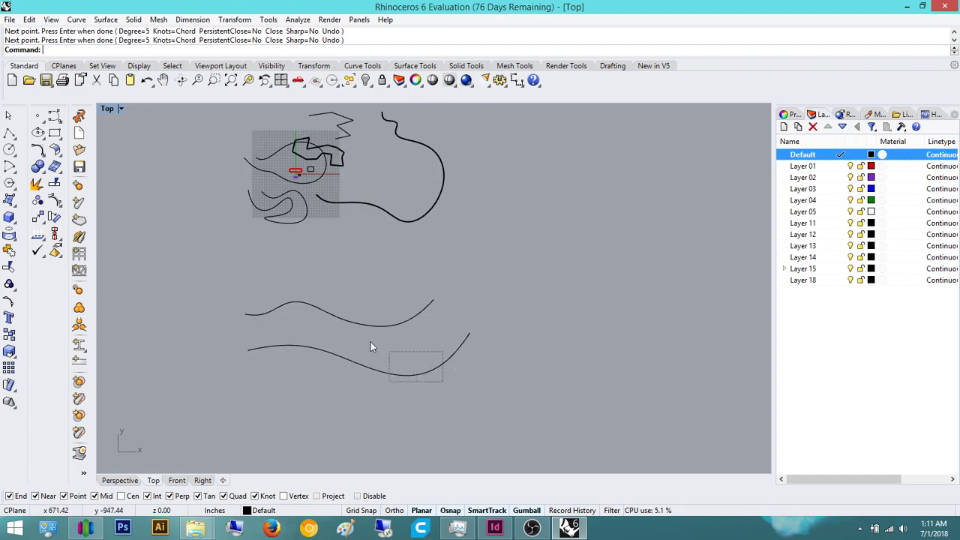
- Move the lower curve's third control point from its left end downward to form a dip
{"action": "left_click_drag", "start_coordinate": [370, 341], "coordinate": [367, 344]}
{"action": "right_click_drag", "start_coordinate": [367, 344], "coordinate": [450, 355]}
{"action": "scroll", "coordinate": [369, 351], "scroll_direction": "up", "scroll_amount": 8}
{"action": "scroll", "coordinate": [370, 374], "scroll_direction": "down", "scroll_amount": 8}
{"action": "right_click_drag", "start_coordinate": [370, 369], "coordinate": [360, 344]}
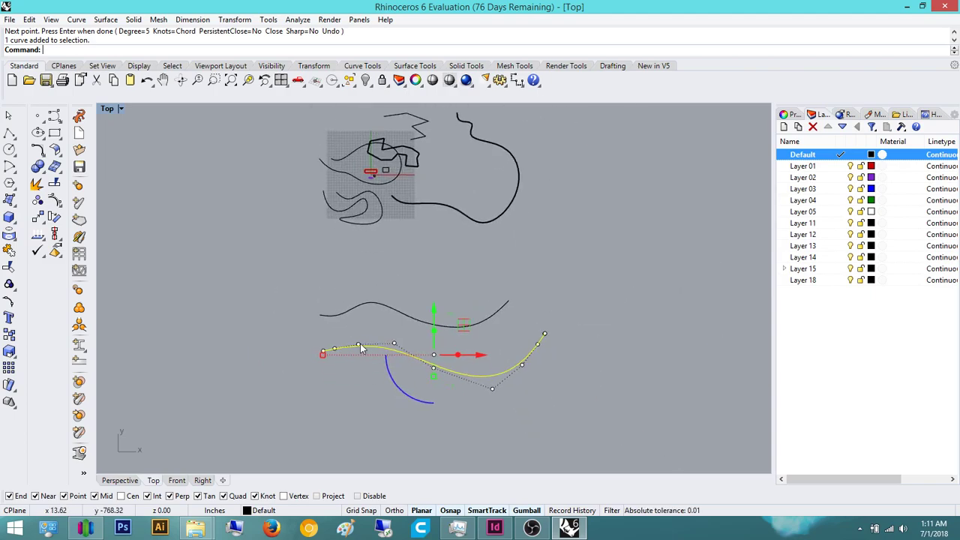
{"action": "scroll", "coordinate": [360, 346], "scroll_direction": "up", "scroll_amount": 5}
{"action": "left_click", "coordinate": [357, 347]}
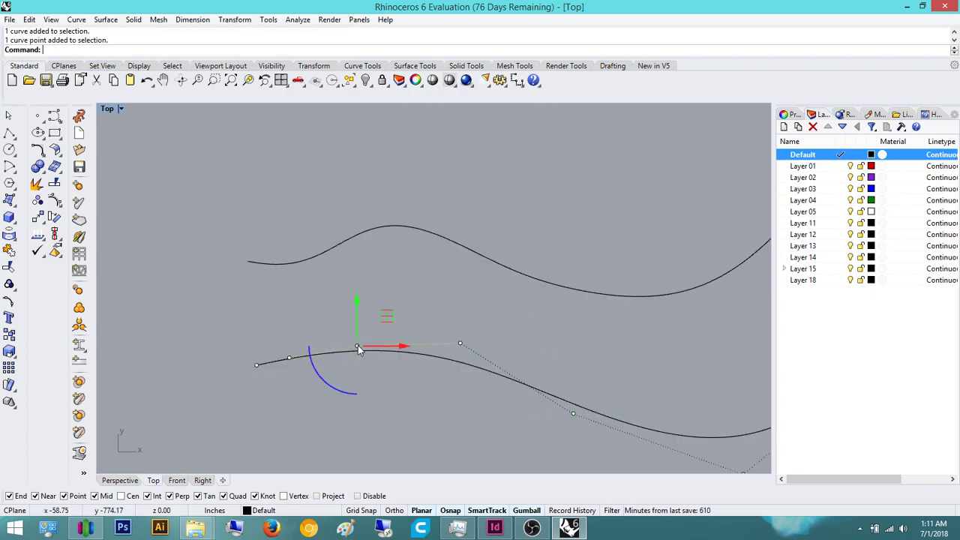
{"action": "left_click_drag", "start_coordinate": [356, 306], "coordinate": [390, 340]}
{"action": "left_click", "coordinate": [389, 336]}
{"action": "right_click_drag", "start_coordinate": [435, 370], "coordinate": [390, 371]}
- Raise the lower curve's fourth control point to form a crest after the dip
{"action": "left_click", "coordinate": [423, 383]}
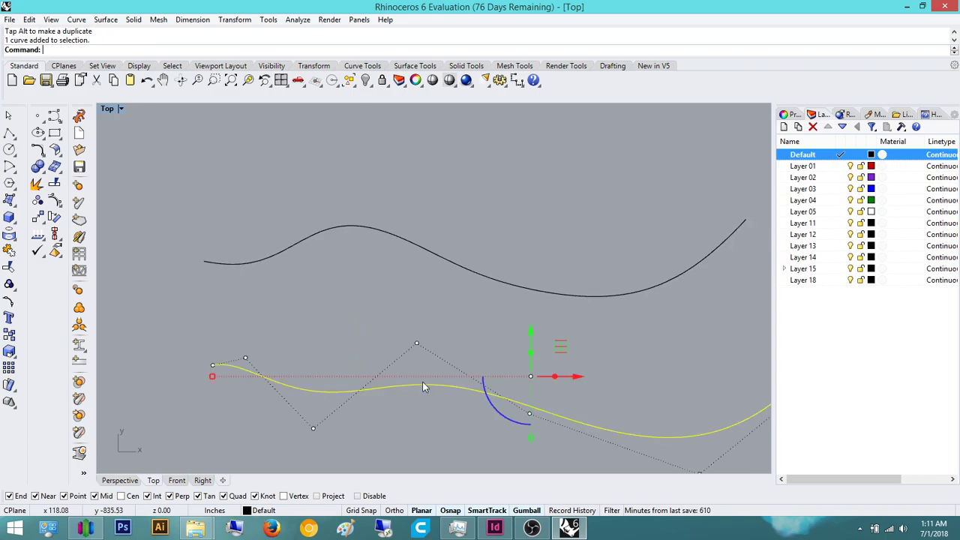
{"action": "left_click", "coordinate": [417, 342]}
{"action": "left_click_drag", "start_coordinate": [417, 298], "coordinate": [508, 212]}
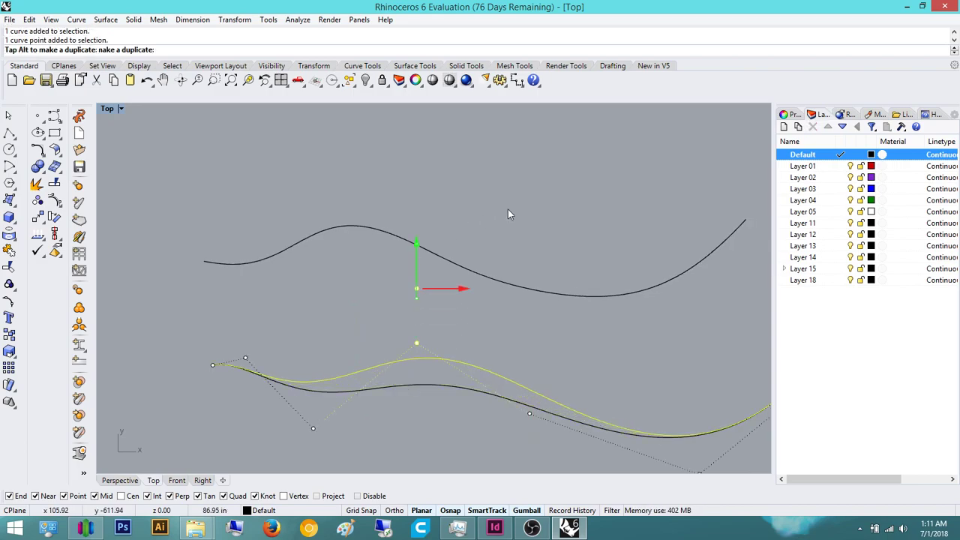
{"action": "left_click", "coordinate": [509, 211]}
{"action": "right_click_drag", "start_coordinate": [530, 419], "coordinate": [430, 405]}
- Raise the lowest control point near the lower curve's right end to flatten its trough, and clear the selection
{"action": "left_click", "coordinate": [464, 390]}
{"action": "right_click_drag", "start_coordinate": [600, 424], "coordinate": [553, 412]}
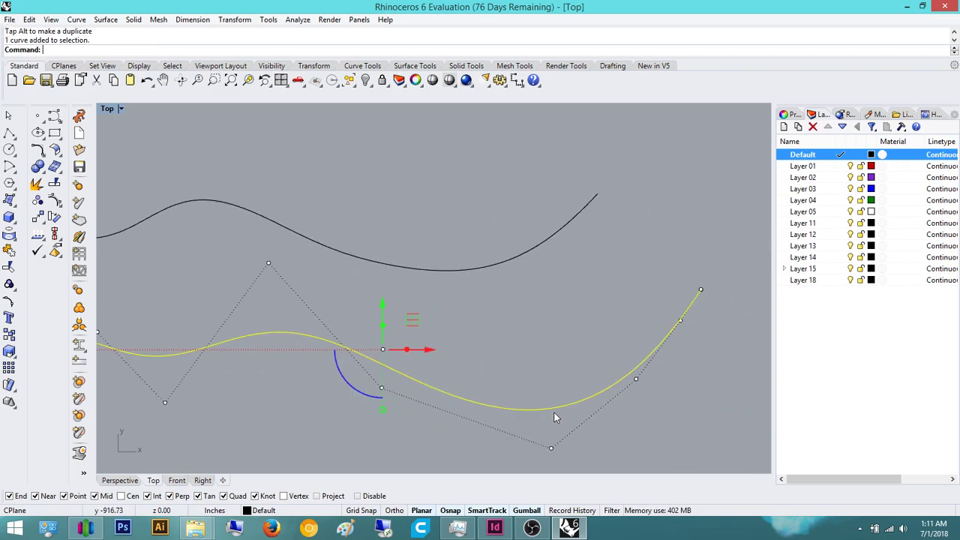
{"action": "left_click", "coordinate": [551, 450]}
{"action": "left_click_drag", "start_coordinate": [551, 398], "coordinate": [652, 270]}
{"action": "key", "text": "Escape"}
{"action": "key", "text": "Escape"}
{"action": "right_click_drag", "start_coordinate": [583, 292], "coordinate": [510, 310]}
{"action": "scroll", "coordinate": [622, 314], "scroll_direction": "down", "scroll_amount": 8}
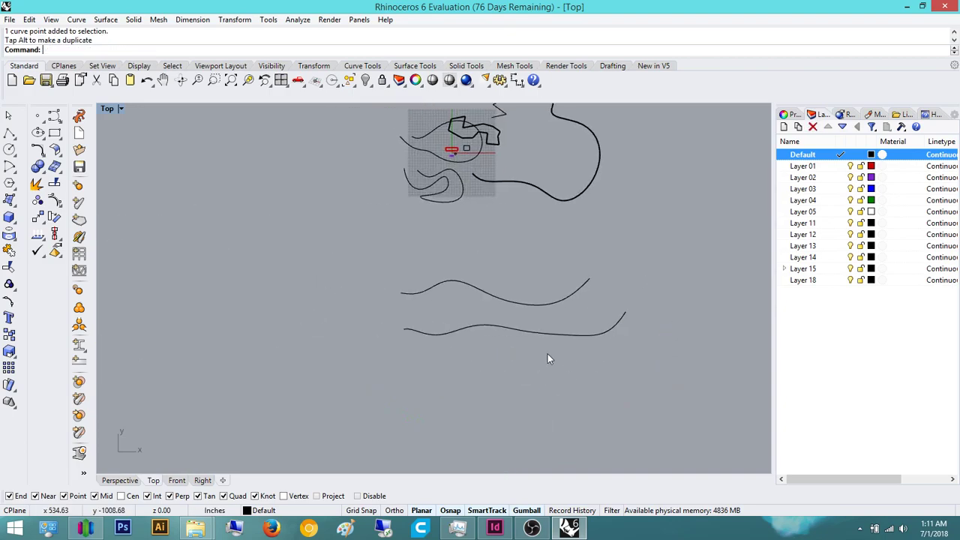
- In the Perspective view, zoom to the two new wavy curves and rotate each one upright
{"action": "left_click_drag", "start_coordinate": [547, 354], "coordinate": [494, 274]}
{"action": "left_click", "coordinate": [122, 480]}
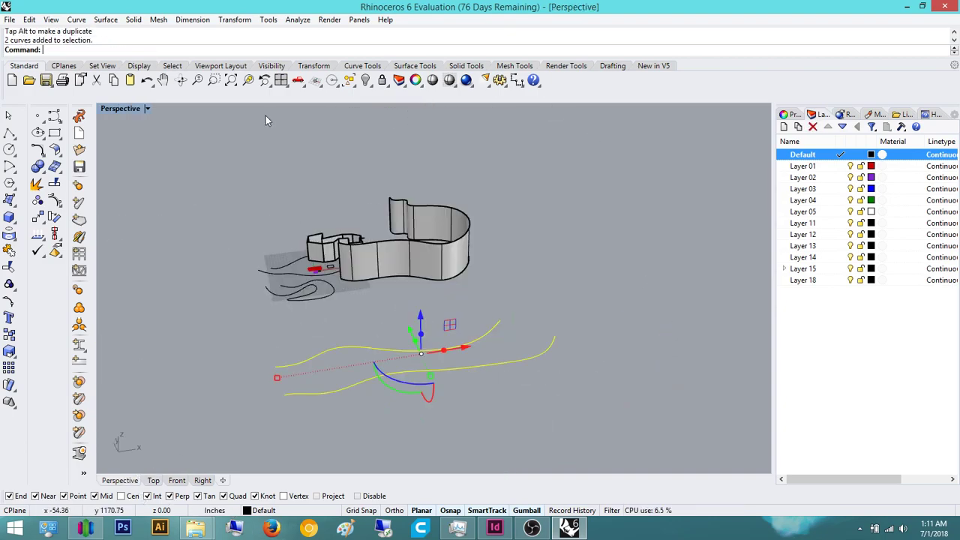
{"action": "left_click", "coordinate": [248, 80]}
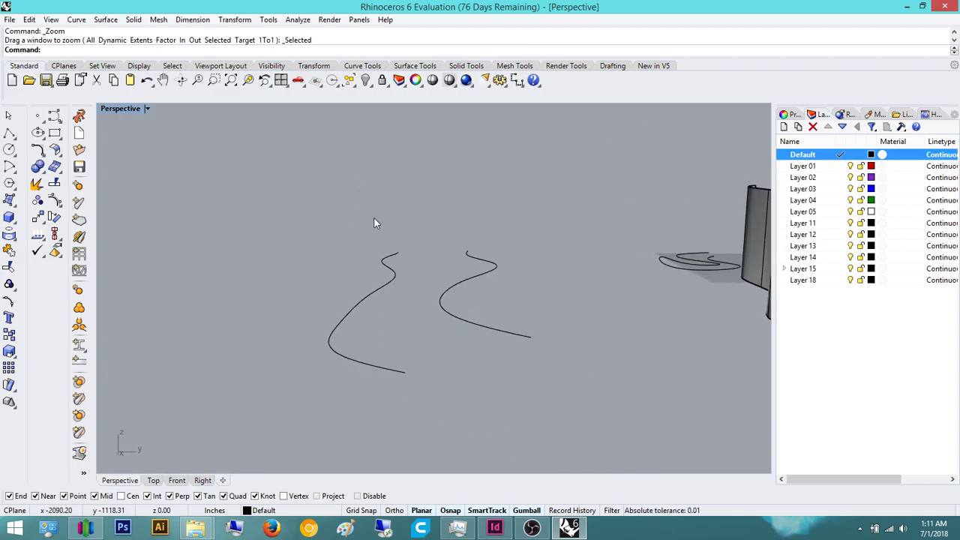
{"action": "left_click_drag", "start_coordinate": [400, 353], "coordinate": [325, 261]}
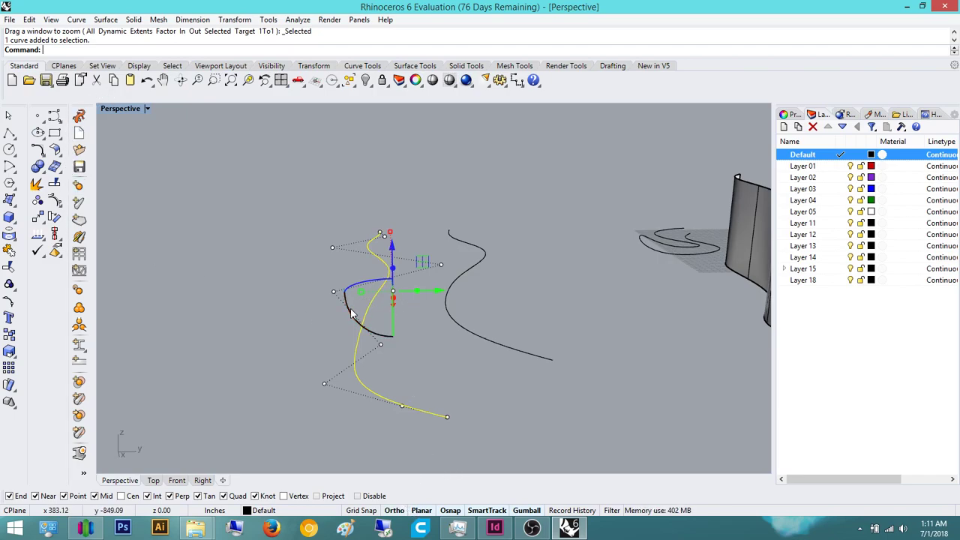
{"action": "left_click_drag", "start_coordinate": [351, 313], "coordinate": [485, 338]}
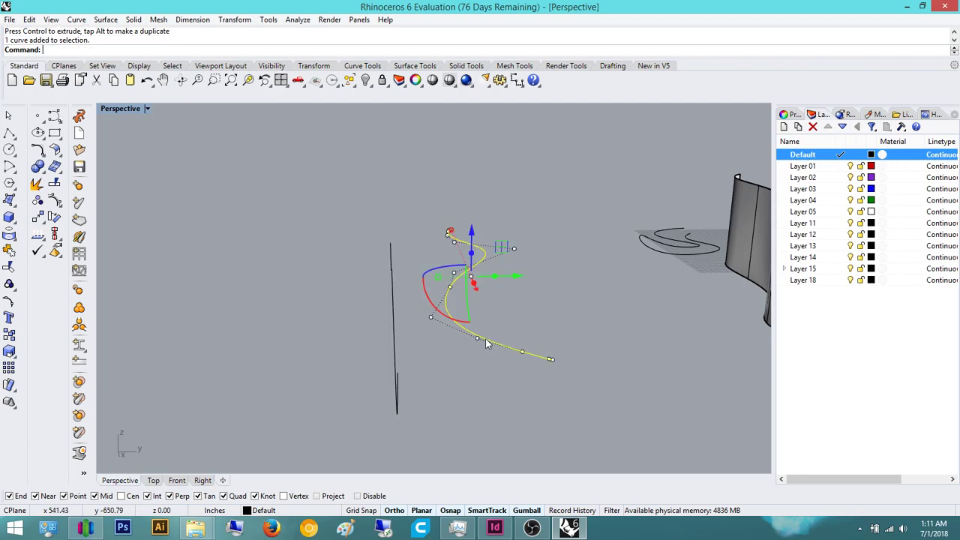
{"action": "left_click_drag", "start_coordinate": [444, 315], "coordinate": [570, 270]}
{"action": "left_click", "coordinate": [622, 215]}
{"action": "right_click_drag", "start_coordinate": [621, 215], "coordinate": [523, 309]}
{"action": "left_click", "coordinate": [533, 267]}
{"action": "key", "text": "Escape"}
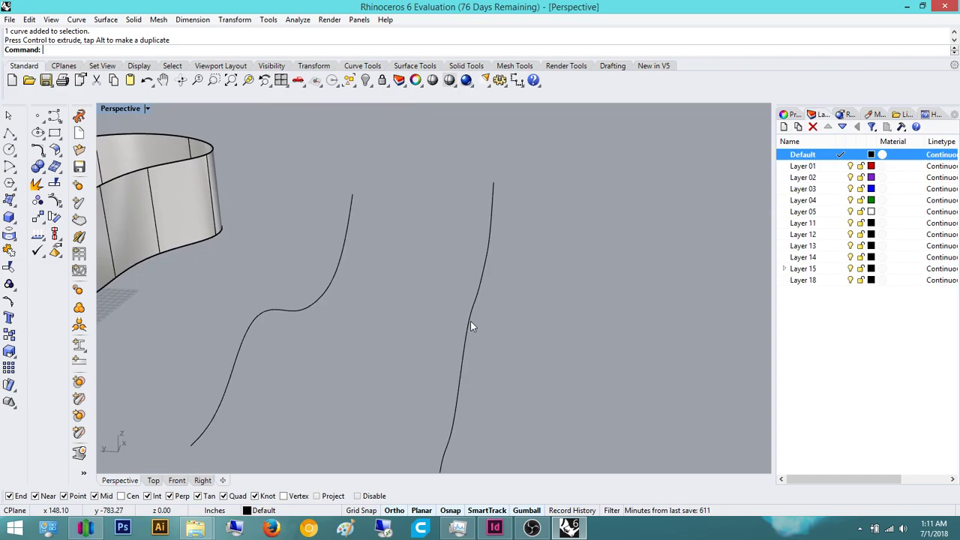
- Select the two upright curves individually and together to compare their shapes
{"action": "left_click", "coordinate": [470, 326]}
{"action": "left_click", "coordinate": [330, 298]}
{"action": "left_click", "coordinate": [400, 232]}
{"action": "left_click", "coordinate": [474, 278]}
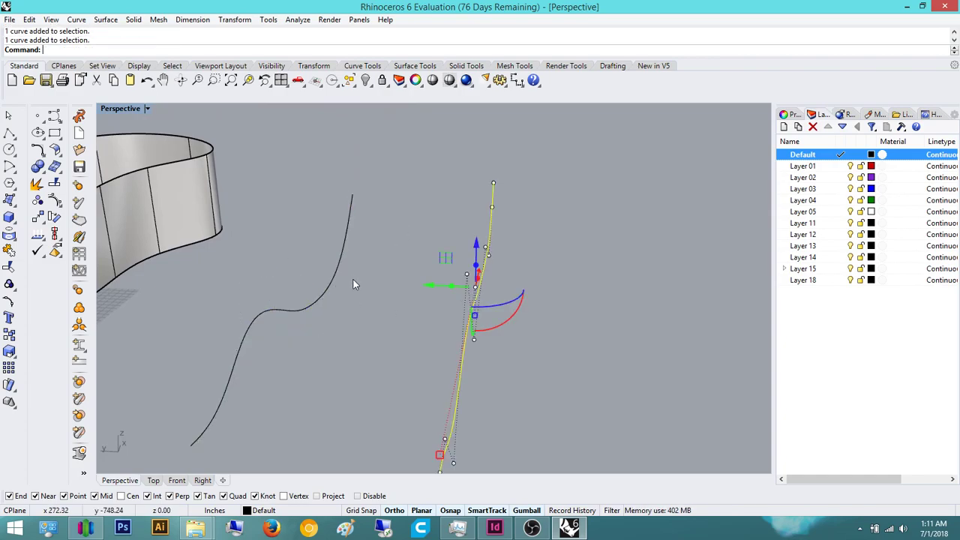
{"action": "left_click", "coordinate": [335, 276]}
{"action": "left_click", "coordinate": [485, 287]}
{"action": "left_click_drag", "start_coordinate": [490, 290], "coordinate": [298, 242]}
{"action": "left_click", "coordinate": [560, 289]}
{"action": "right_click_drag", "start_coordinate": [561, 290], "coordinate": [467, 365]}
{"action": "left_click_drag", "start_coordinate": [467, 364], "coordinate": [320, 234]}
{"action": "key", "text": "Escape"}
{"action": "right_click_drag", "start_coordinate": [504, 238], "coordinate": [527, 249]}
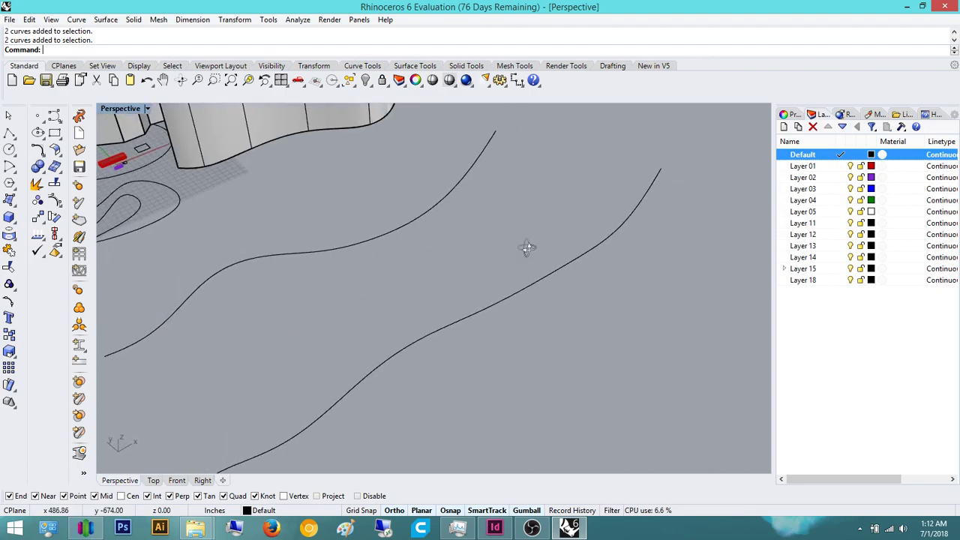
- Examine the space between the two upright curves and the control points of the outer curve
{"action": "scroll", "coordinate": [527, 248], "scroll_direction": "down", "scroll_amount": 11}
{"action": "right_click_drag", "start_coordinate": [572, 286], "coordinate": [368, 230]}
{"action": "scroll", "coordinate": [557, 271], "scroll_direction": "up", "scroll_amount": 8}
{"action": "left_click_drag", "start_coordinate": [233, 156], "coordinate": [232, 156]}
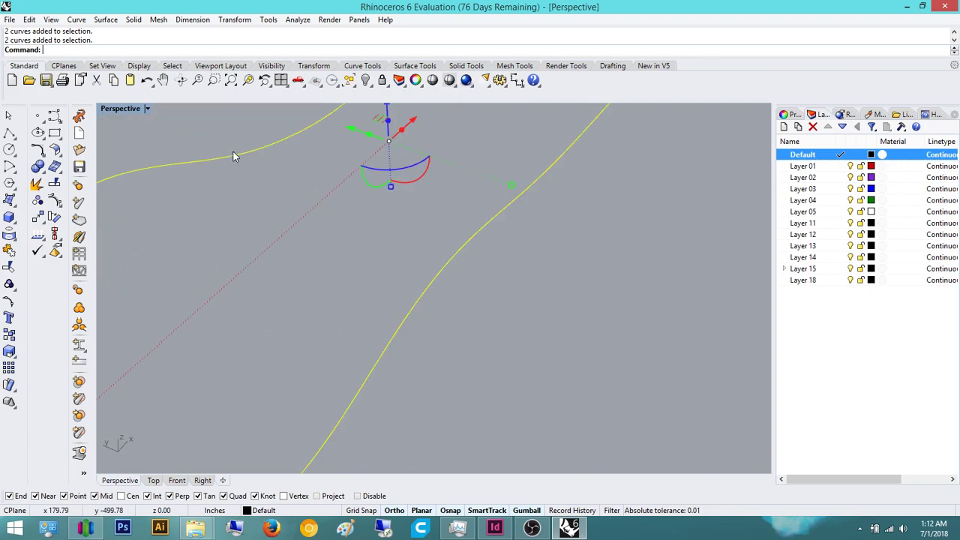
{"action": "left_click", "coordinate": [338, 235]}
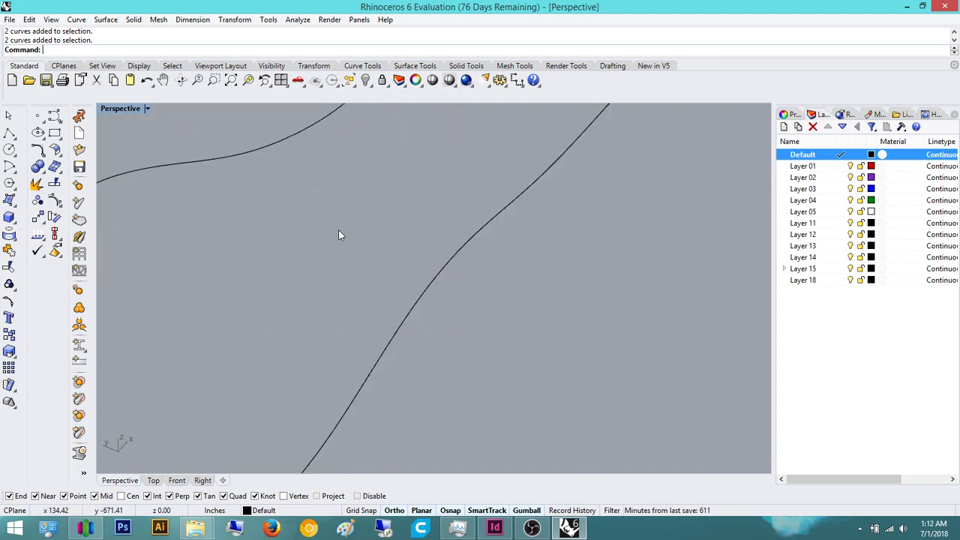
{"action": "scroll", "coordinate": [454, 230], "scroll_direction": "down", "scroll_amount": 5}
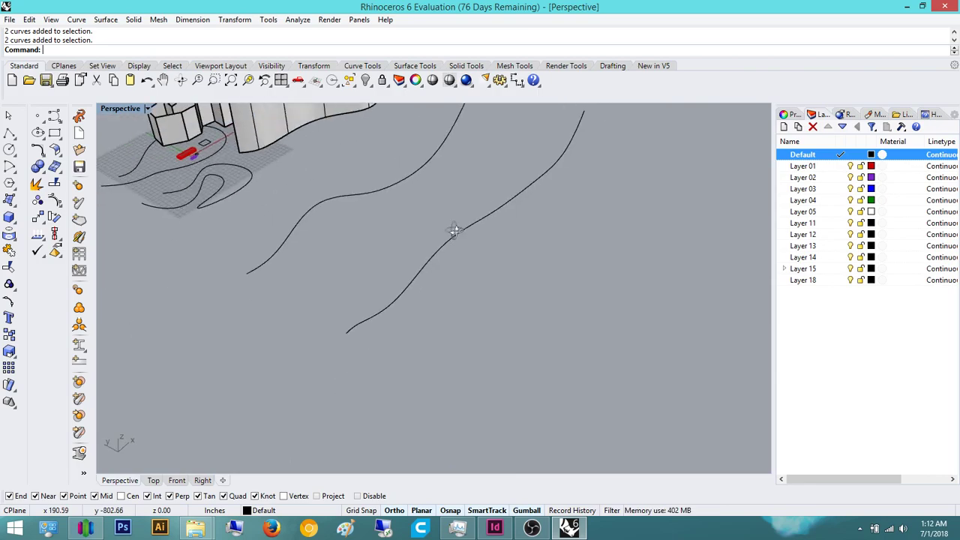
{"action": "scroll", "coordinate": [444, 226], "scroll_direction": "down", "scroll_amount": 4}
{"action": "scroll", "coordinate": [452, 227], "scroll_direction": "up", "scroll_amount": 9}
{"action": "left_click", "coordinate": [452, 232]}
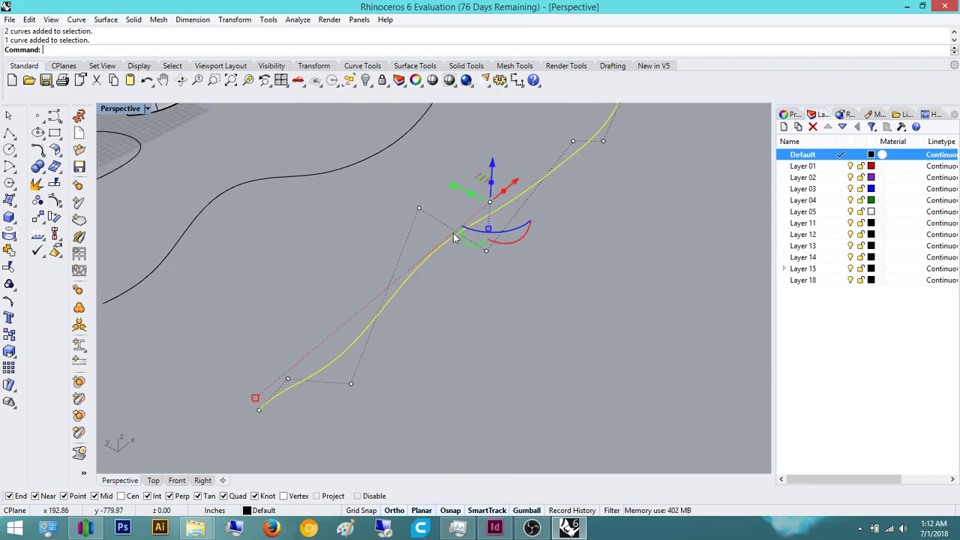
{"action": "left_click", "coordinate": [473, 137]}
- Loft a surface between the two upright wavy curves, bringing up its options and preview
{"action": "scroll", "coordinate": [468, 134], "scroll_direction": "down", "scroll_amount": 3}
{"action": "scroll", "coordinate": [467, 135], "scroll_direction": "down", "scroll_amount": 4}
{"action": "right_click_drag", "start_coordinate": [466, 135], "coordinate": [439, 280], "text": "shift"}
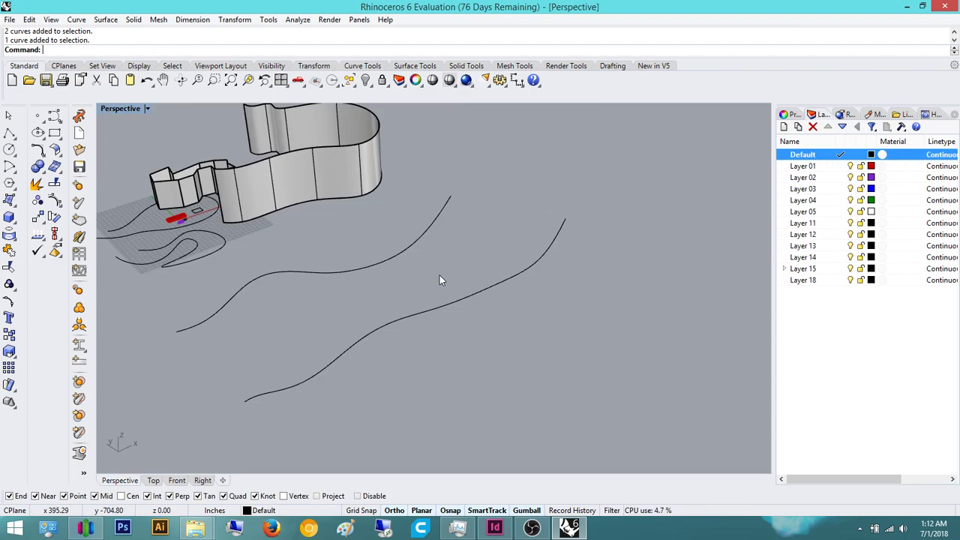
{"action": "key", "text": "Return"}
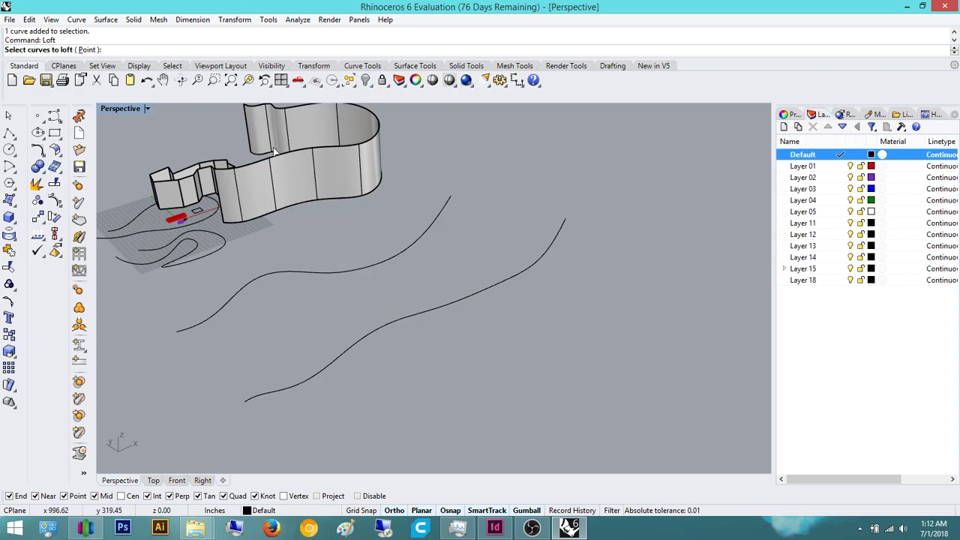
{"action": "left_click", "coordinate": [387, 264]}
{"action": "left_click", "coordinate": [443, 308]}
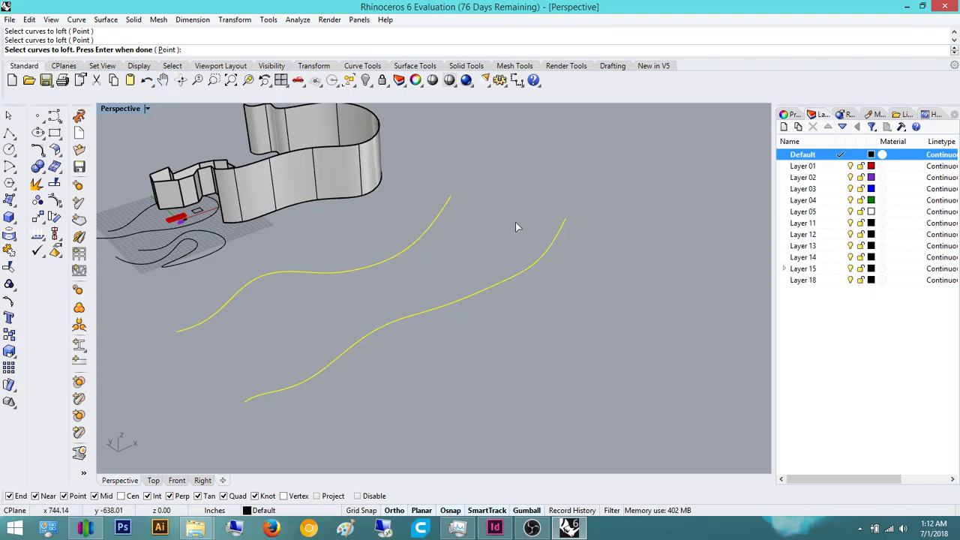
{"action": "key", "text": "Return"}
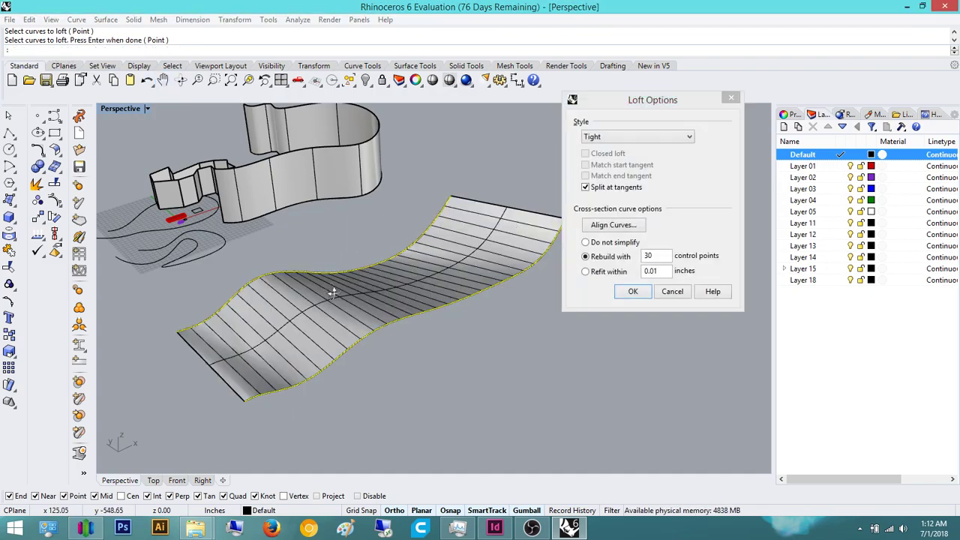
- Switch the loft style to Loose and back to Tight, comparing the surface previews between the two wavy curves
{"action": "right_click_drag", "start_coordinate": [332, 292], "coordinate": [418, 321]}
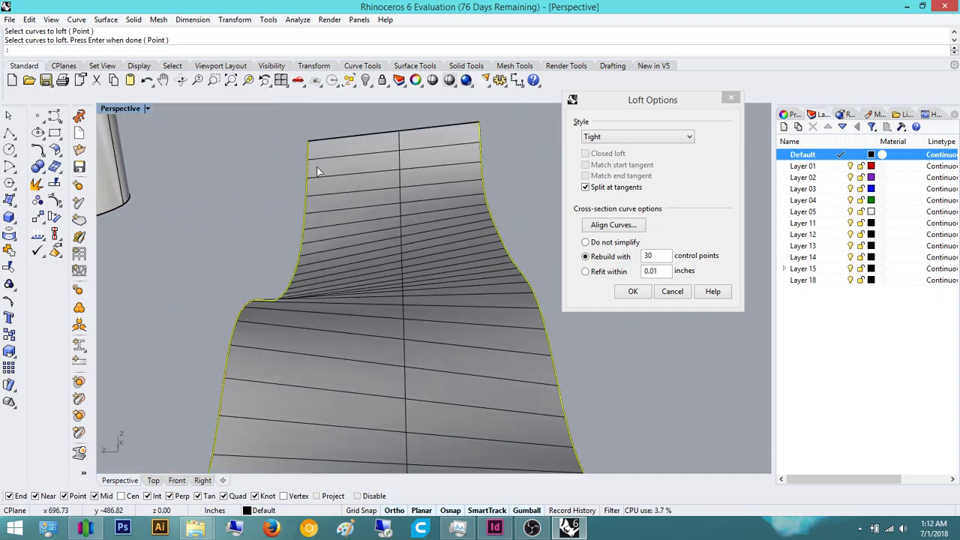
{"action": "left_click", "coordinate": [624, 135]}
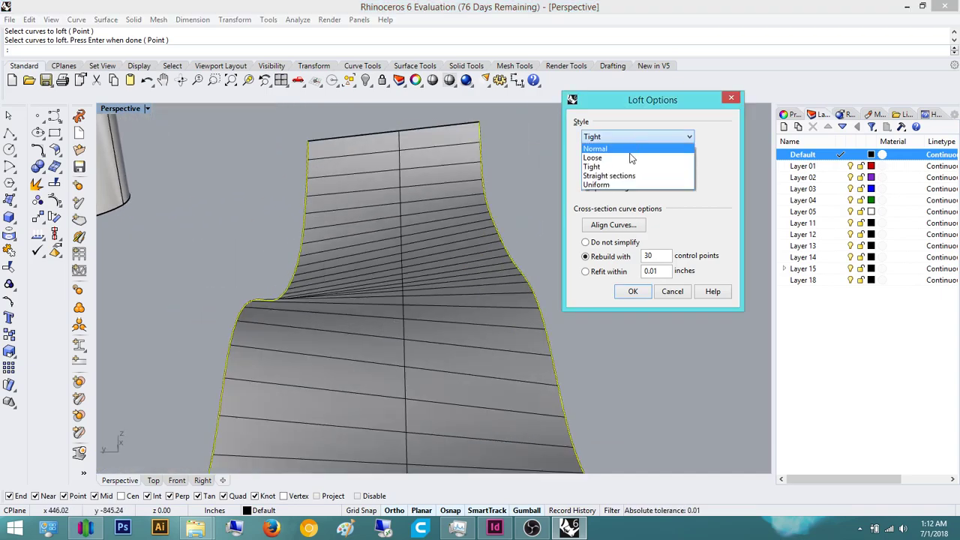
{"action": "left_click", "coordinate": [630, 156]}
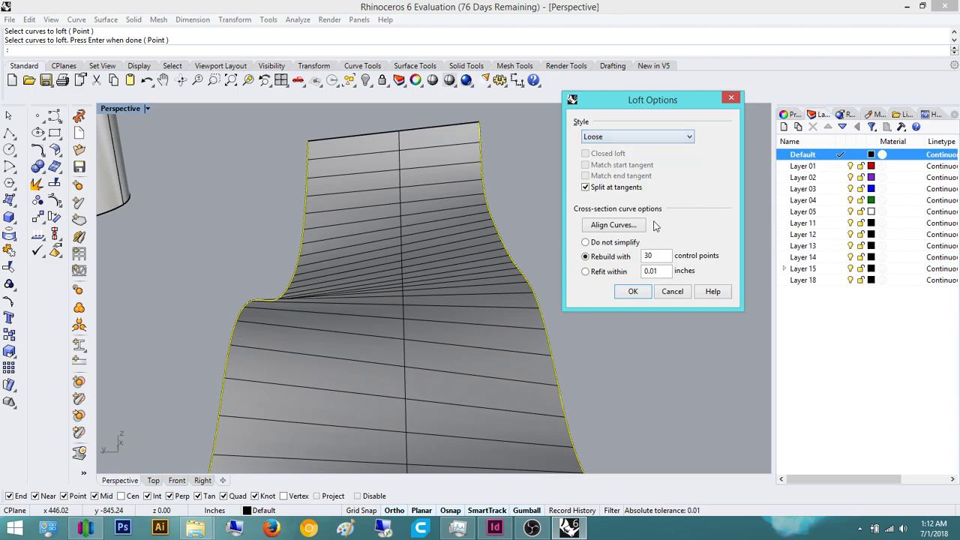
{"action": "left_click", "coordinate": [621, 137]}
{"action": "left_click", "coordinate": [609, 166]}
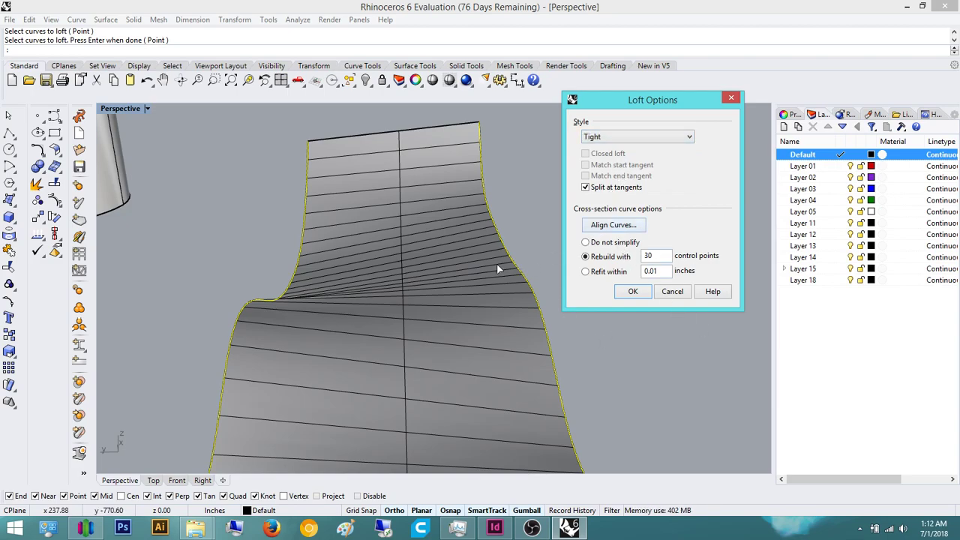
{"action": "right_click_drag", "start_coordinate": [497, 269], "coordinate": [472, 280]}
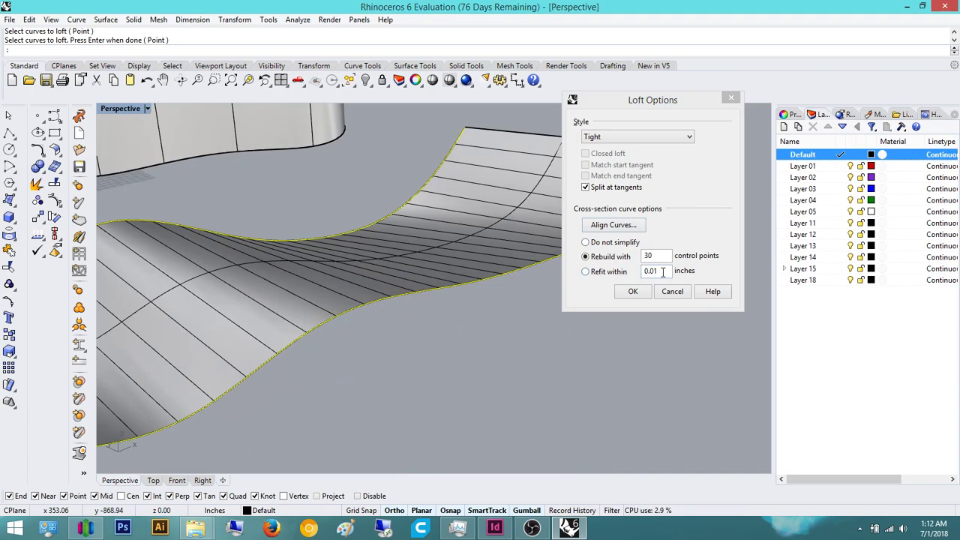
- Refit the loft's cross-section curves within 0.01 inches, check the previewed surface, and create the loft
{"action": "left_click_drag", "start_coordinate": [668, 271], "coordinate": [642, 271]}
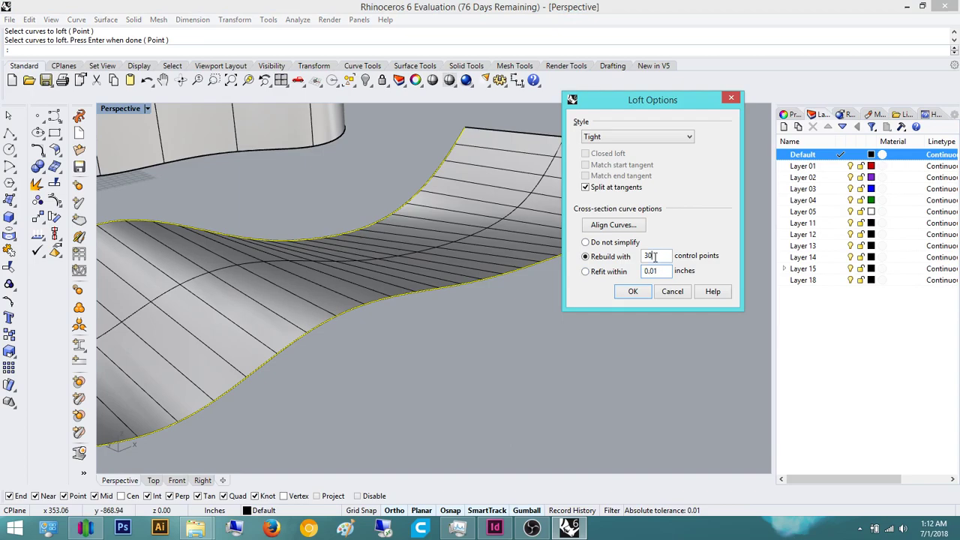
{"action": "left_click", "coordinate": [585, 272]}
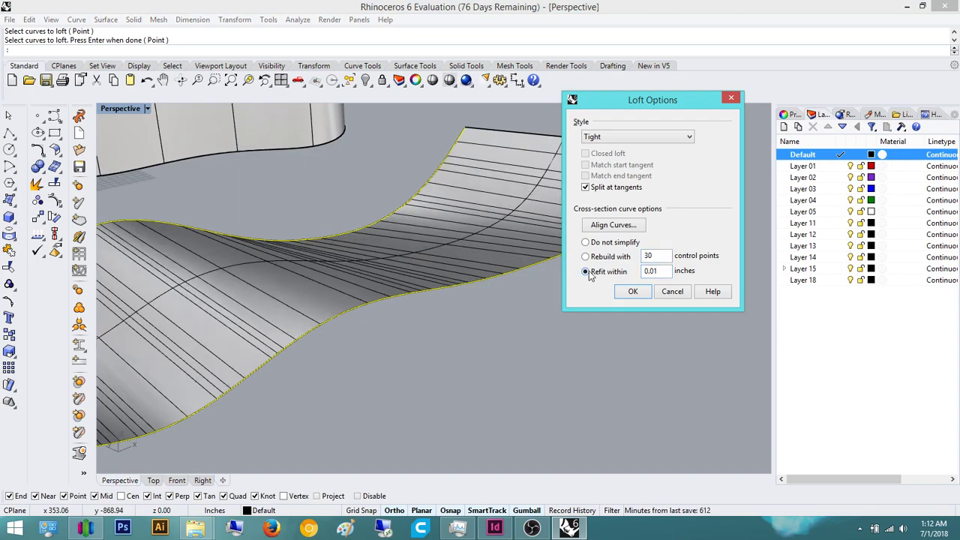
{"action": "left_click", "coordinate": [599, 258]}
{"action": "left_click", "coordinate": [599, 274]}
{"action": "right_click_drag", "start_coordinate": [404, 302], "coordinate": [510, 313]}
{"action": "scroll", "coordinate": [330, 345], "scroll_direction": "up", "scroll_amount": 7}
{"action": "scroll", "coordinate": [349, 364], "scroll_direction": "down", "scroll_amount": 5}
{"action": "scroll", "coordinate": [510, 312], "scroll_direction": "up", "scroll_amount": 8}
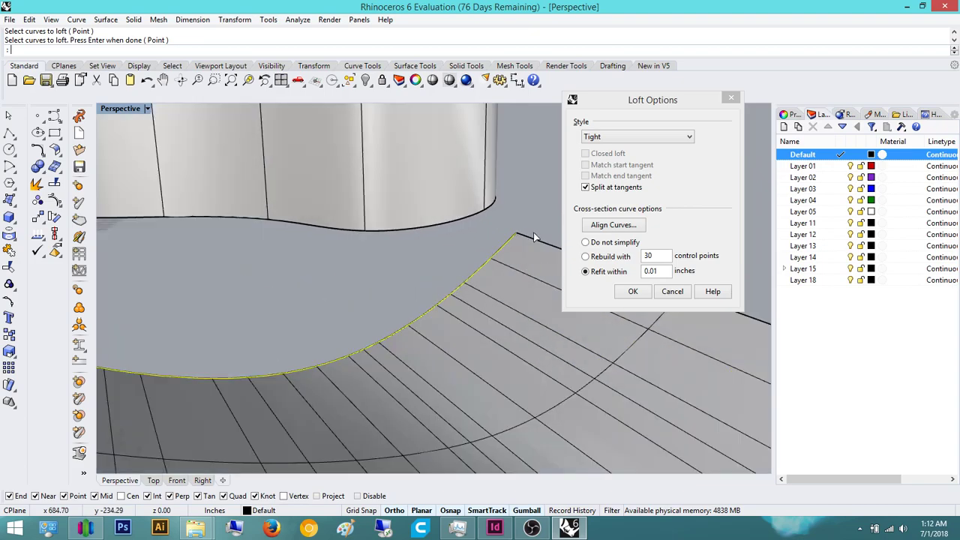
{"action": "scroll", "coordinate": [522, 240], "scroll_direction": "down", "scroll_amount": 8}
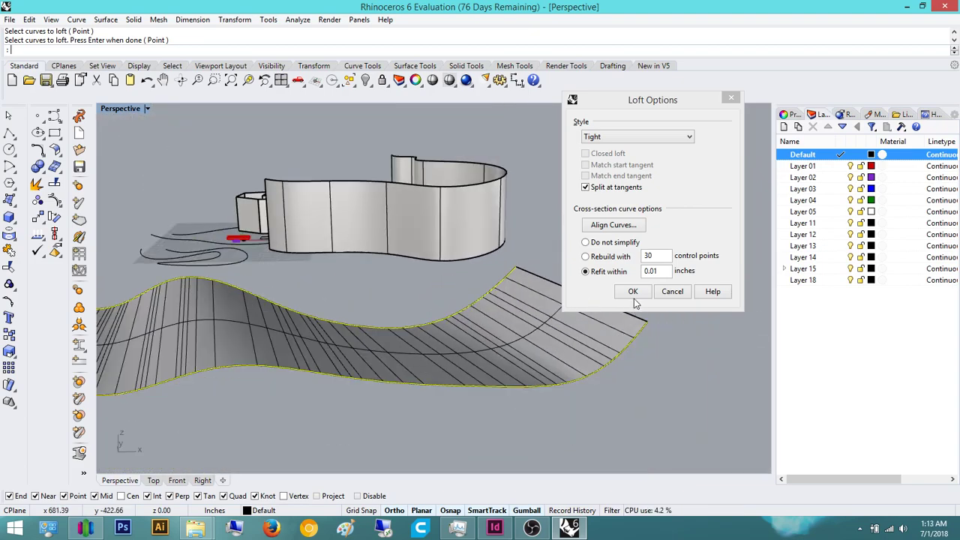
{"action": "left_click", "coordinate": [633, 294]}
- Select the new lofted surface and inspect its shape and dense isocurves from several angles
{"action": "right_click_drag", "start_coordinate": [646, 222], "coordinate": [537, 311]}
{"action": "left_click", "coordinate": [441, 293]}
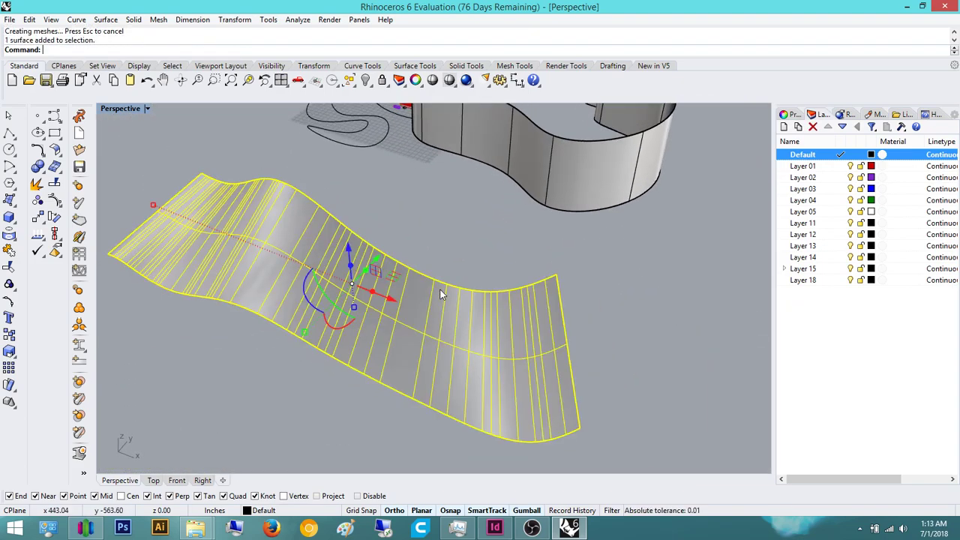
{"action": "right_click_drag", "start_coordinate": [439, 291], "coordinate": [352, 214]}
{"action": "left_click", "coordinate": [515, 290]}
{"action": "mouse_move", "coordinate": [515, 291]}
{"action": "right_mouse_down"}
{"action": "mouse_move", "coordinate": [461, 285]}
{"action": "mouse_move", "coordinate": [505, 287]}
{"action": "right_mouse_up"}
- Move the large smooth extruded surface along the X axis, clear of its base curve and the other objects
{"action": "scroll", "coordinate": [512, 203], "scroll_direction": "down", "scroll_amount": 5}
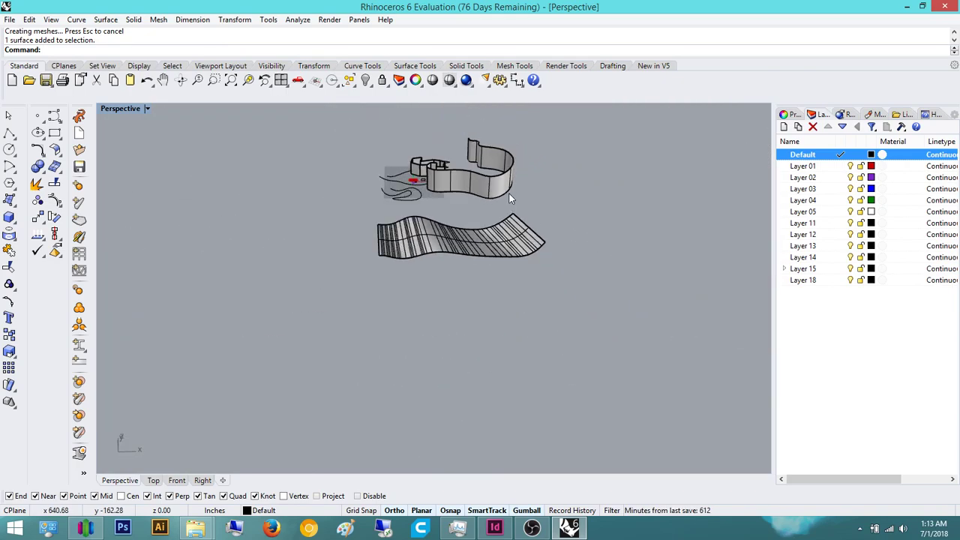
{"action": "scroll", "coordinate": [509, 195], "scroll_direction": "up", "scroll_amount": 3}
{"action": "scroll", "coordinate": [509, 180], "scroll_direction": "down", "scroll_amount": 3}
{"action": "left_click", "coordinate": [509, 176]}
{"action": "left_click_drag", "start_coordinate": [509, 176], "coordinate": [667, 190]}
{"action": "left_click", "coordinate": [646, 220]}
{"action": "right_click_drag", "start_coordinate": [646, 223], "coordinate": [539, 300], "text": "shift"}
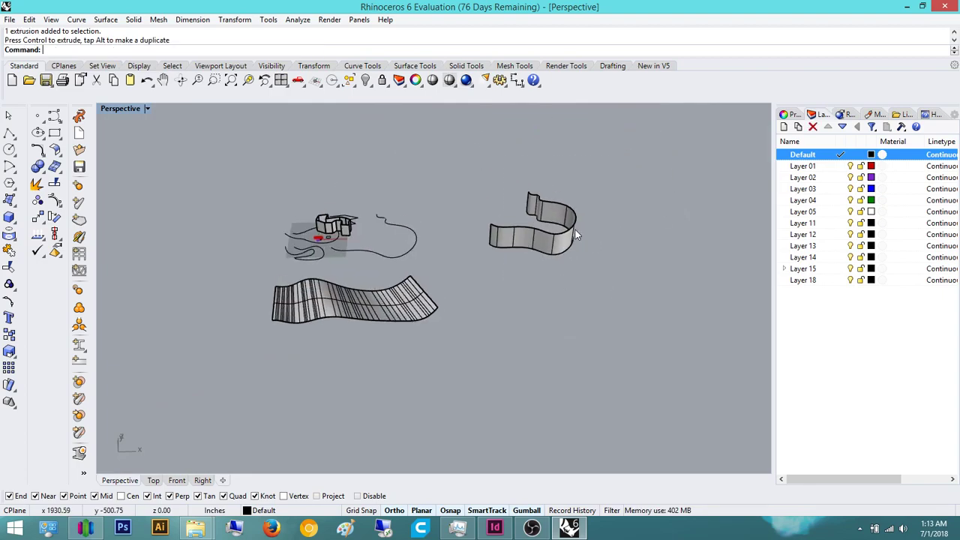
- Examine the open ends of the moved smooth extrusion and compare it with the polyline extrusion
{"action": "left_click", "coordinate": [575, 231]}
{"action": "left_click", "coordinate": [247, 81]}
{"action": "left_click", "coordinate": [398, 176]}
{"action": "right_click_drag", "start_coordinate": [398, 175], "coordinate": [562, 189]}
{"action": "right_click_drag", "start_coordinate": [401, 245], "coordinate": [432, 179], "text": "shift"}
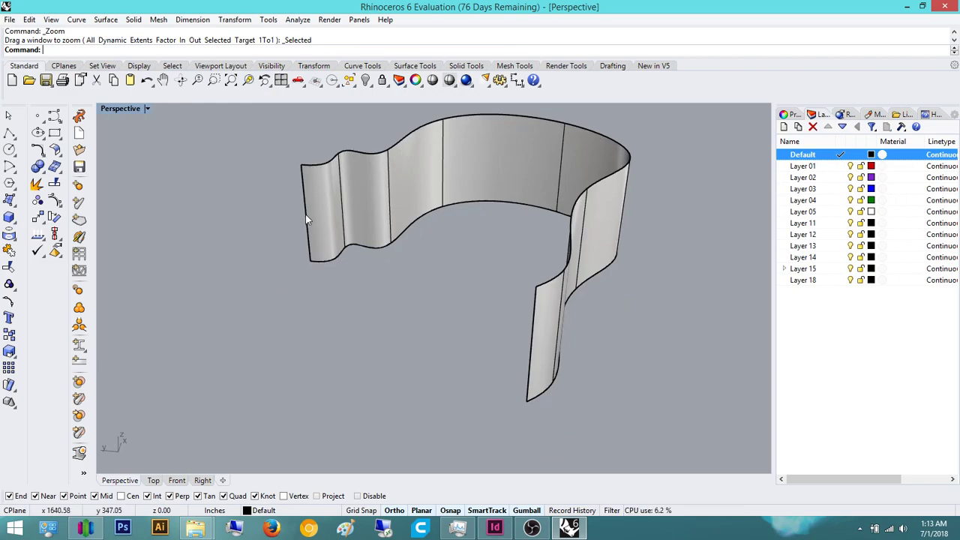
{"action": "scroll", "coordinate": [442, 297], "scroll_direction": "down", "scroll_amount": 6}
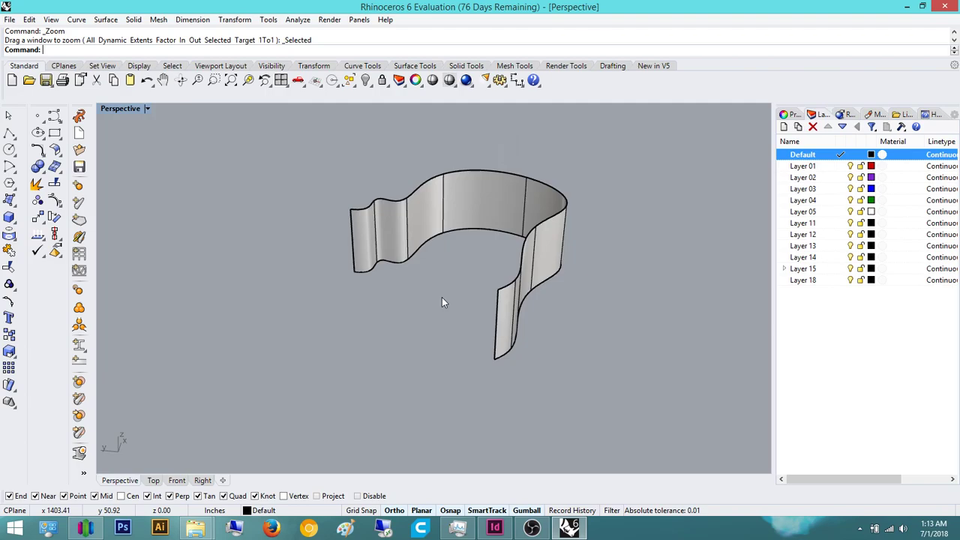
{"action": "scroll", "coordinate": [517, 230], "scroll_direction": "up", "scroll_amount": 8}
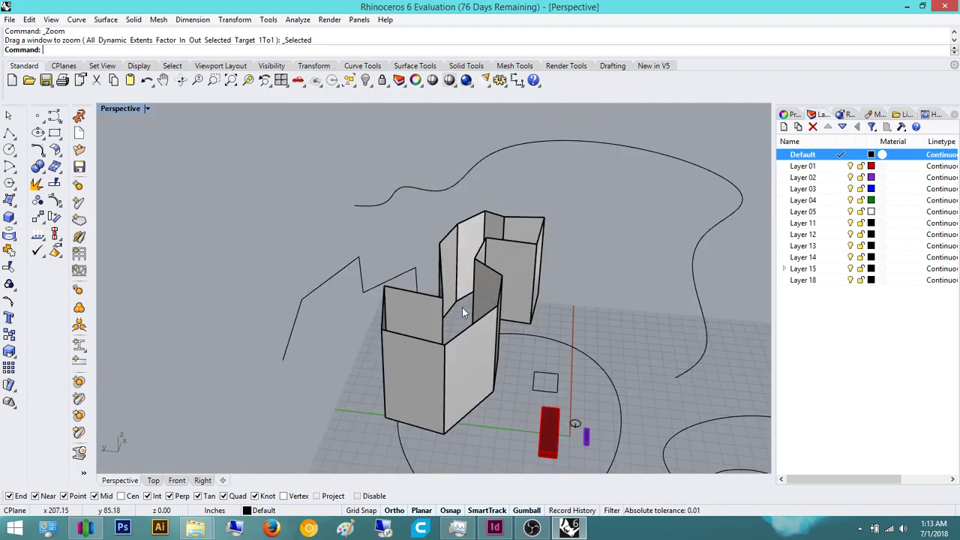
{"action": "left_click", "coordinate": [462, 308]}
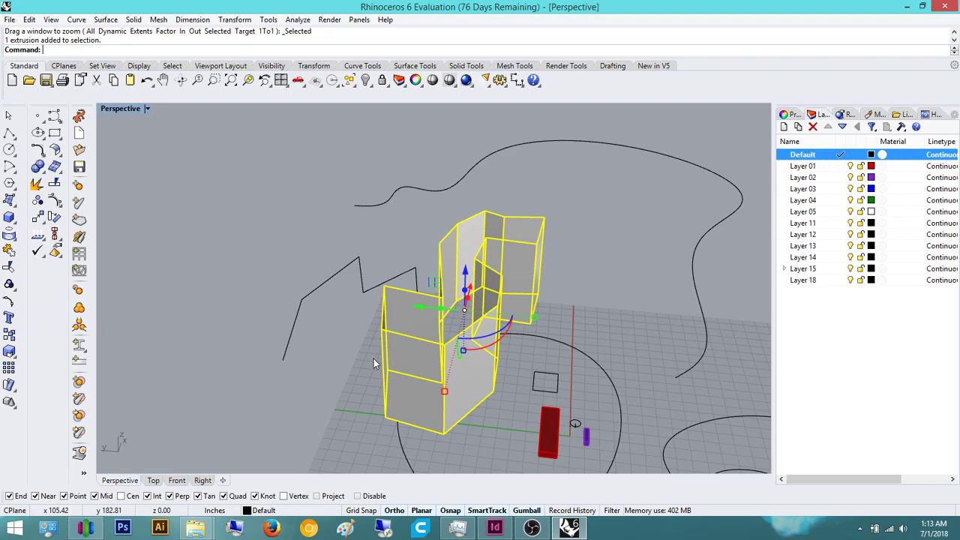
{"action": "scroll", "coordinate": [554, 238], "scroll_direction": "down", "scroll_amount": 4}
- Zoom to the smooth extruded surface and draw a line along each of its two open vertical end edges
{"action": "left_click", "coordinate": [539, 216]}
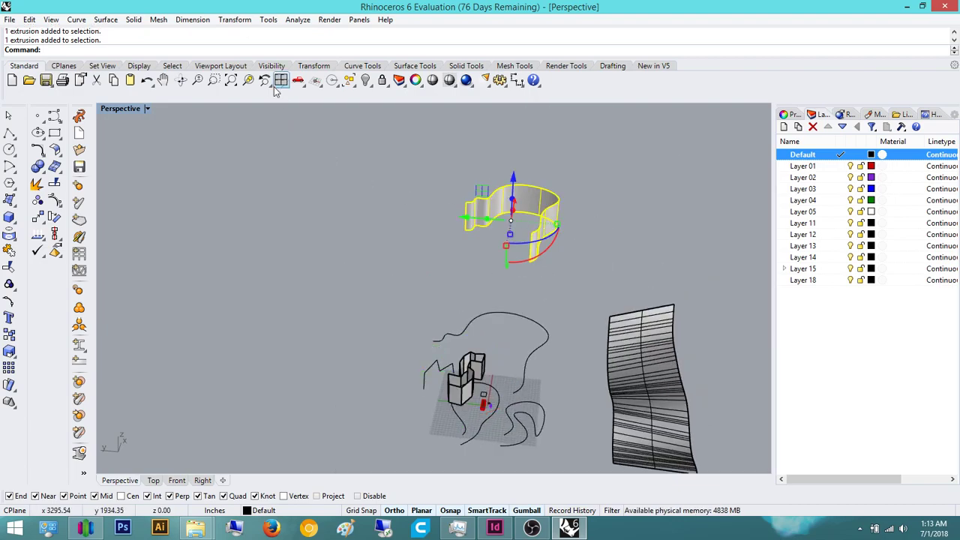
{"action": "left_click", "coordinate": [231, 80]}
{"action": "key", "text": "Escape"}
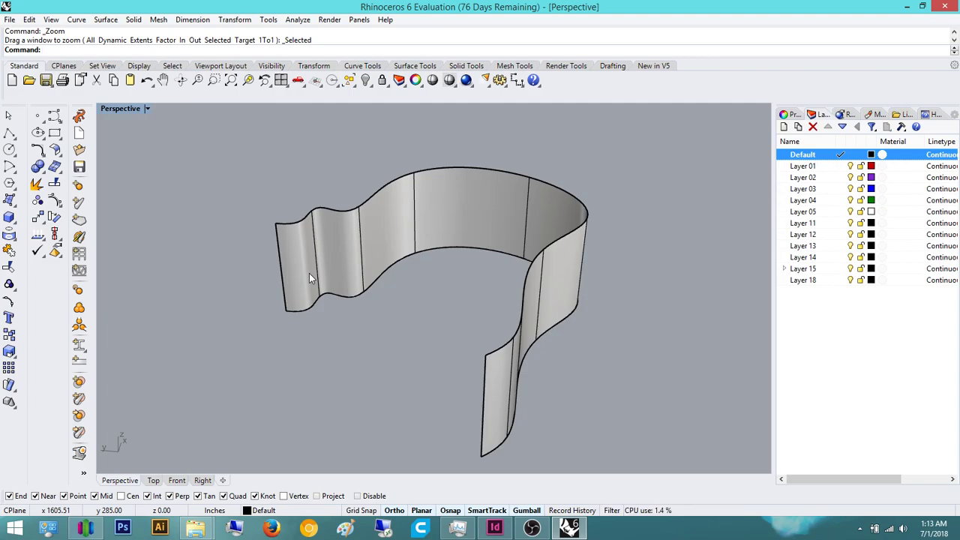
{"action": "type", "text": "line"}
{"action": "key", "text": "Return"}
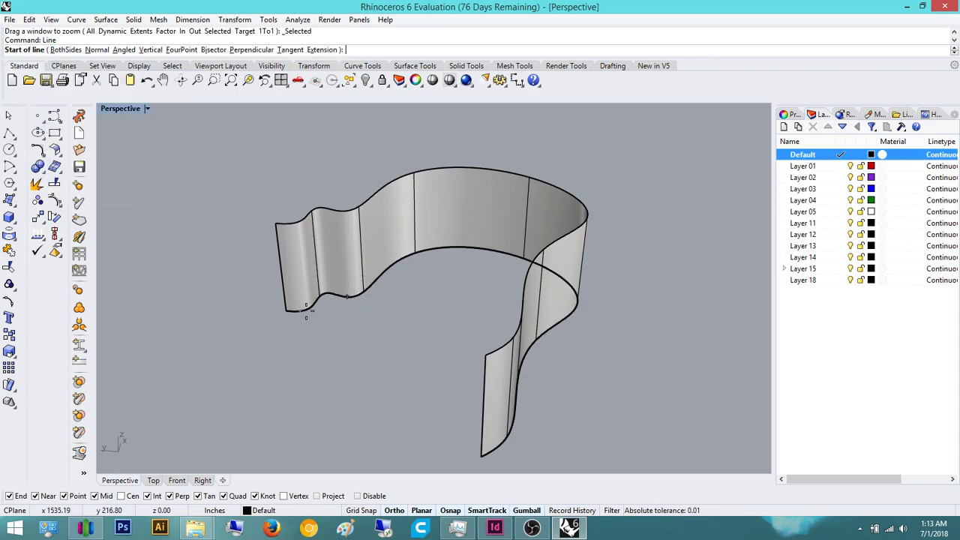
{"action": "left_click", "coordinate": [285, 310]}
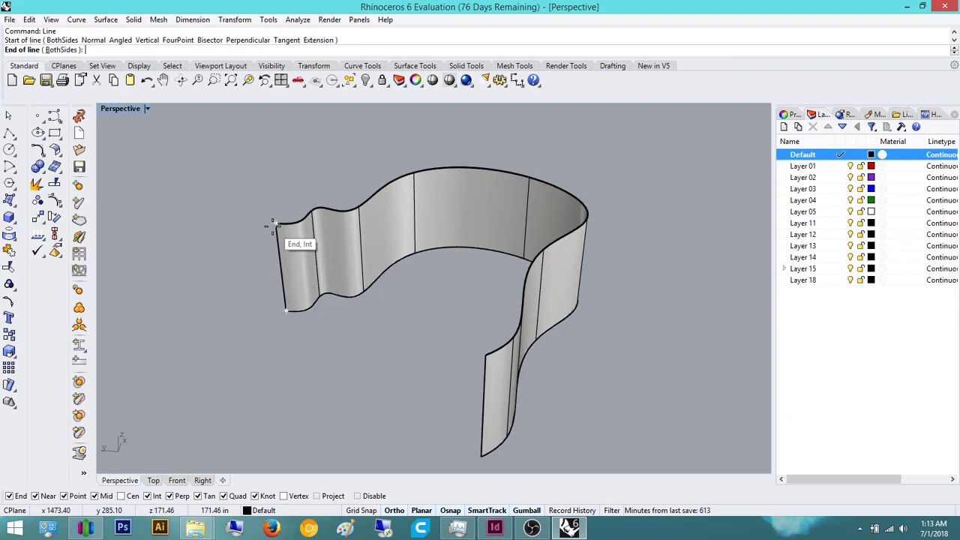
{"action": "left_click", "coordinate": [276, 224]}
{"action": "key", "text": "Return"}
{"action": "left_click", "coordinate": [479, 453]}
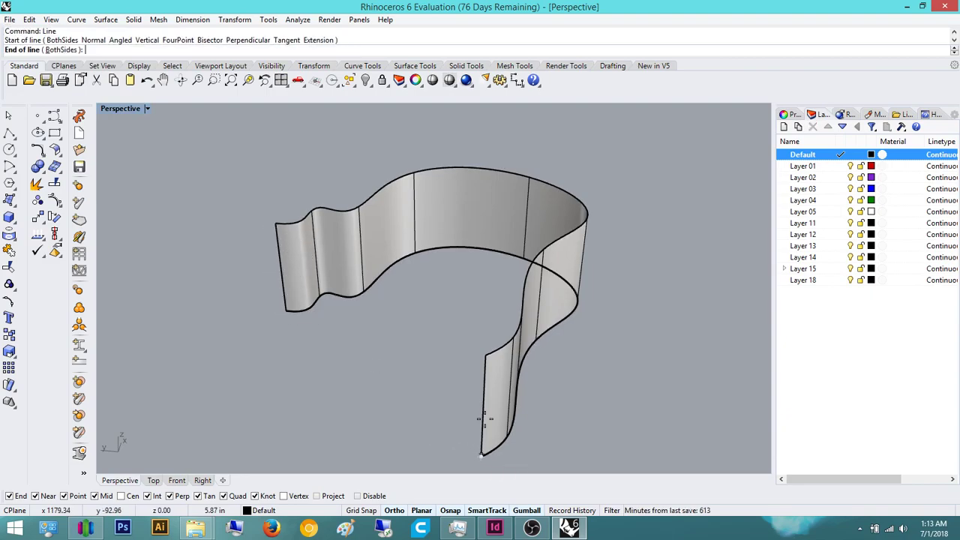
{"action": "left_click", "coordinate": [485, 357]}
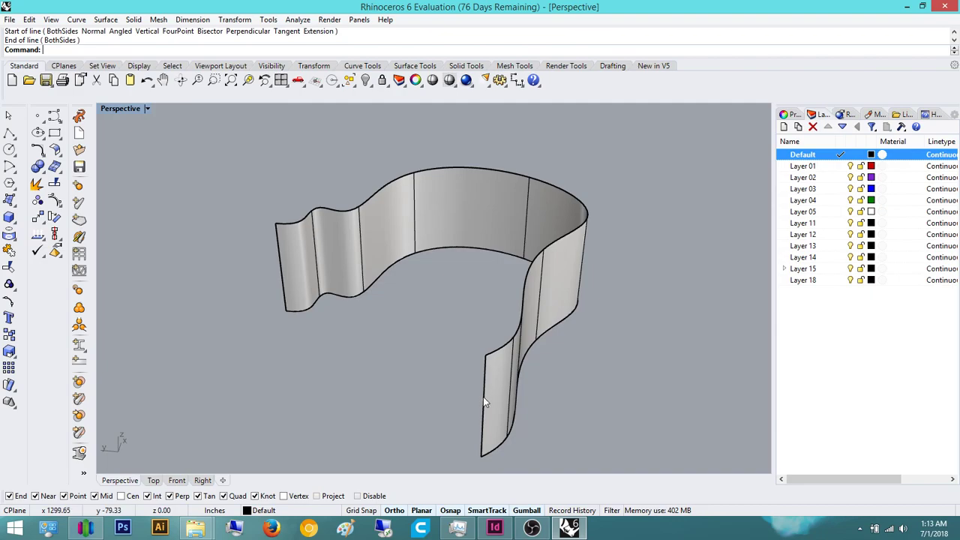
- Loft between the two vertical end lines of the smooth extrusion, bringing up the loft options
{"action": "left_click", "coordinate": [485, 447]}
{"action": "left_click", "coordinate": [546, 428]}
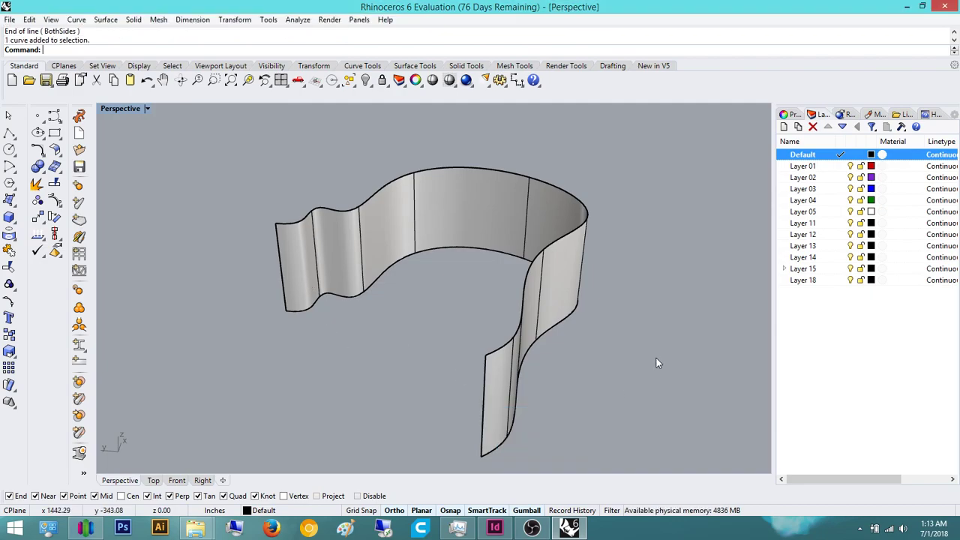
{"action": "type", "text": "Loft"}
{"action": "key", "text": "Return"}
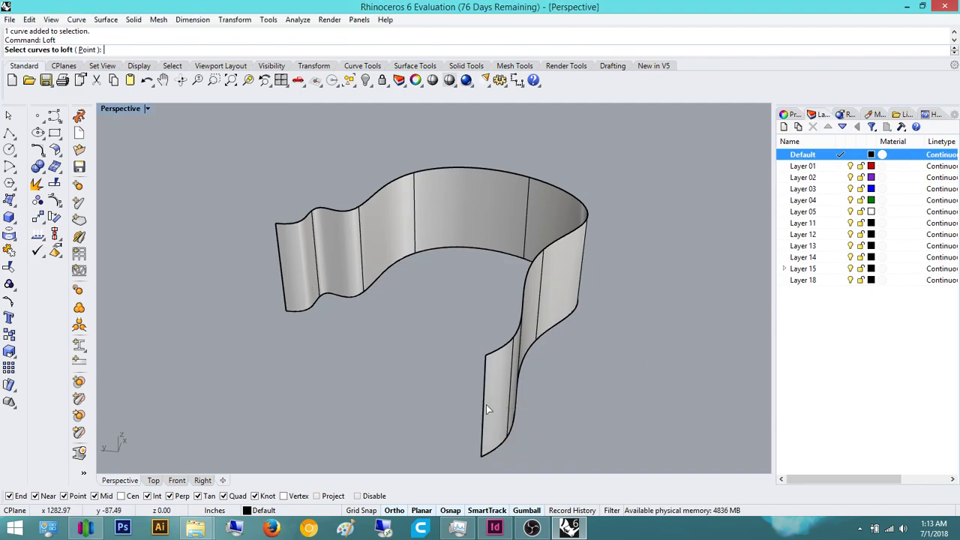
{"action": "left_click", "coordinate": [486, 409]}
{"action": "left_click", "coordinate": [517, 428]}
{"action": "left_click", "coordinate": [285, 275]}
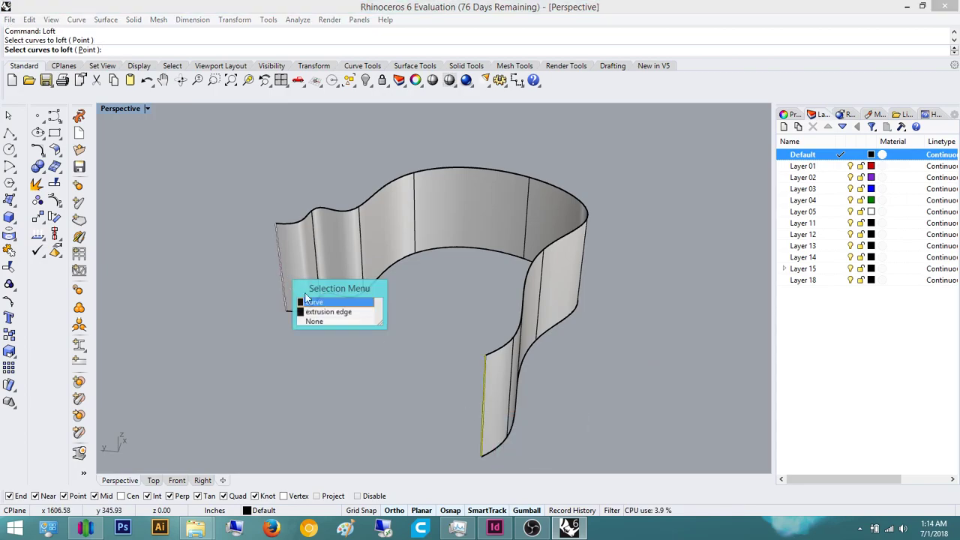
{"action": "left_click", "coordinate": [330, 299]}
{"action": "key", "text": "Return"}
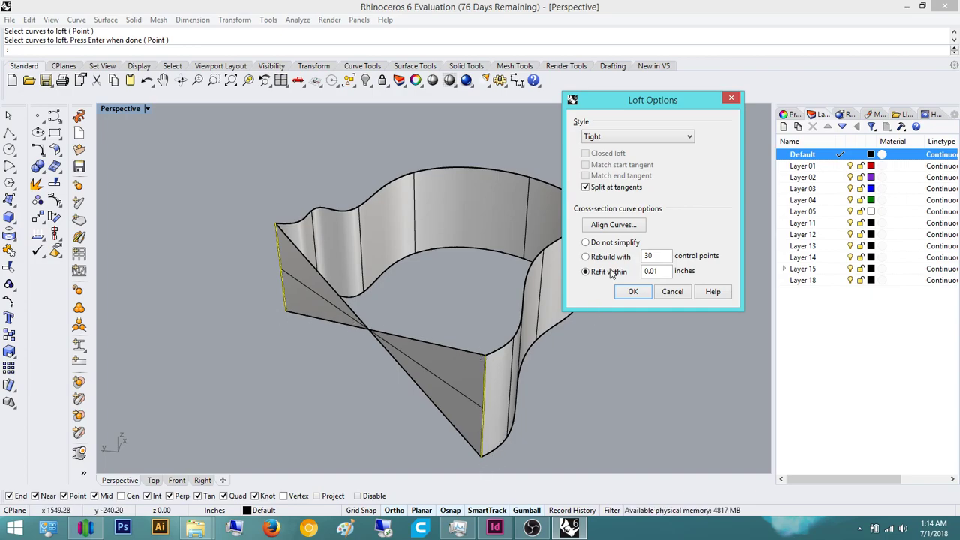
- Align the loft curves by reversing the end lines until the preview is untwisted, and create the surface
{"action": "left_click", "coordinate": [614, 225]}
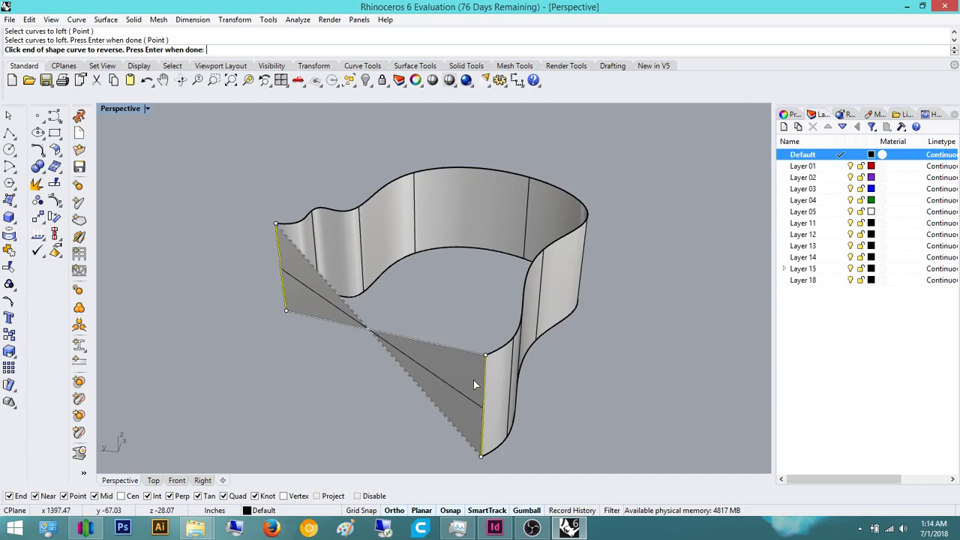
{"action": "left_click", "coordinate": [485, 360]}
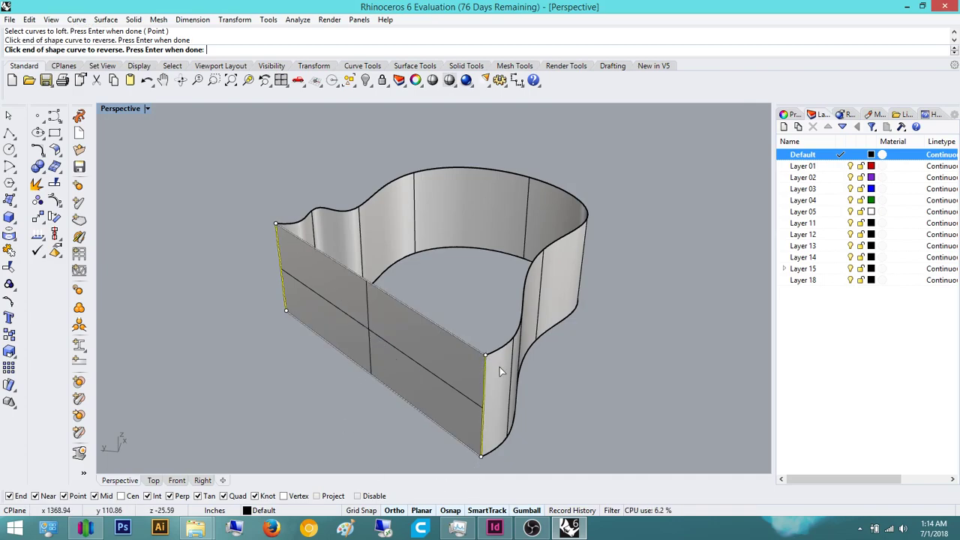
{"action": "left_click", "coordinate": [285, 314]}
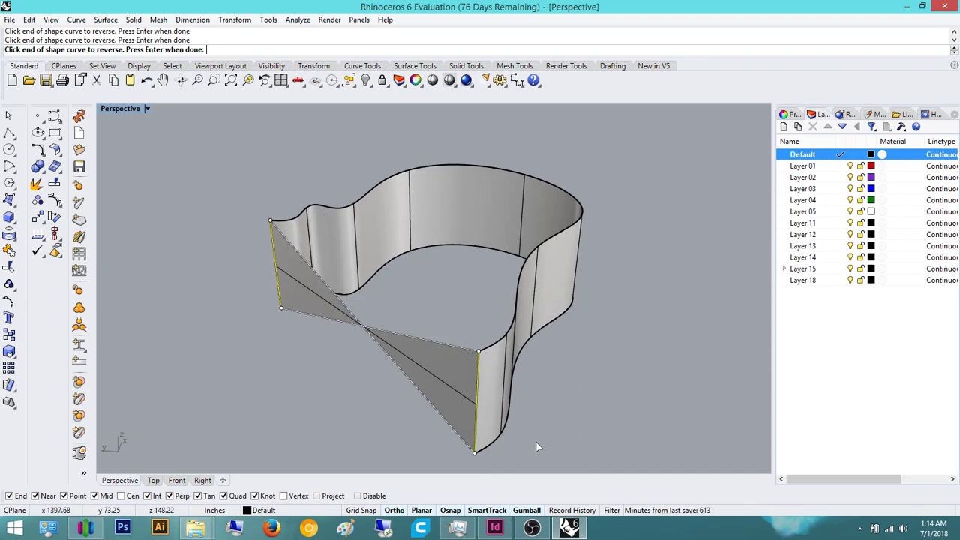
{"action": "left_click", "coordinate": [478, 350]}
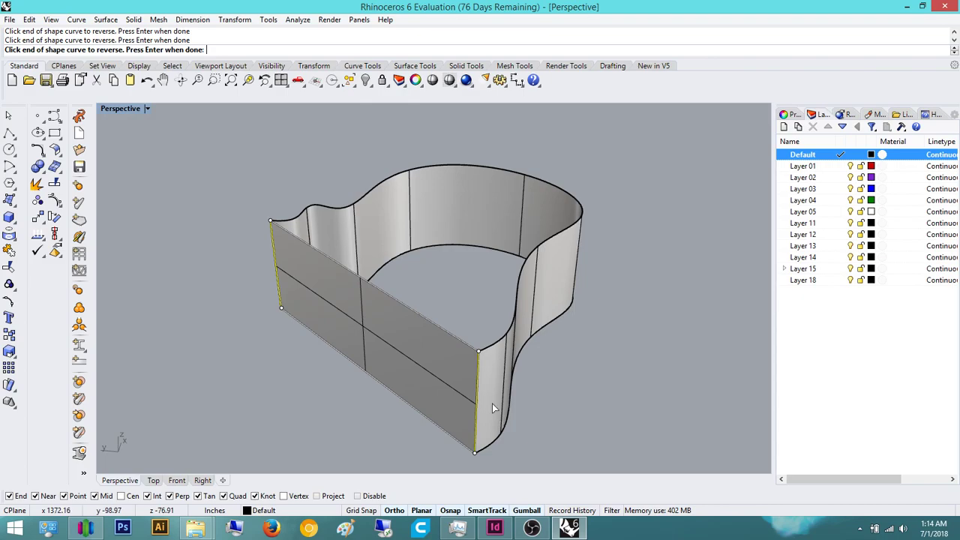
{"action": "key", "text": "Return"}
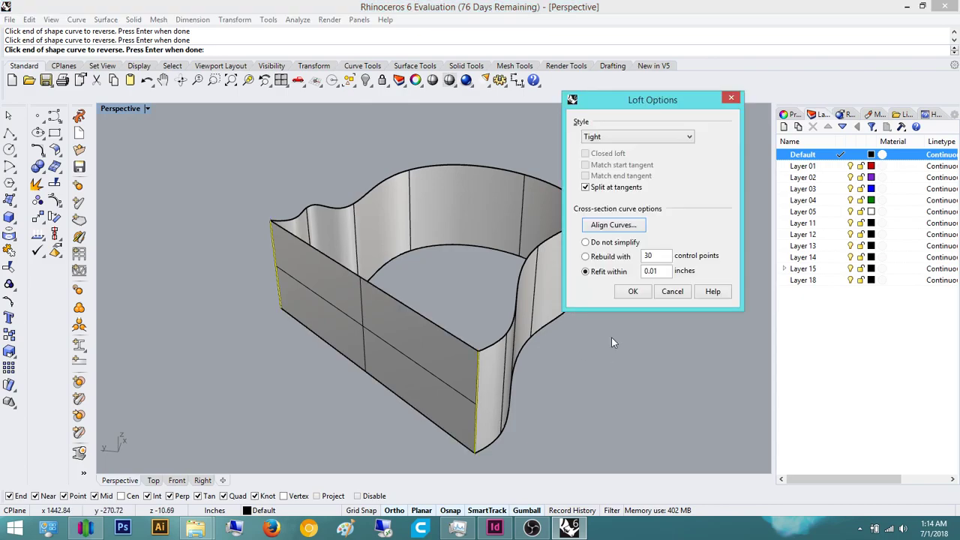
{"action": "left_click", "coordinate": [636, 294]}
- Select the new flat end surface and inspect how it closes the smooth extruded wall
{"action": "right_click_drag", "start_coordinate": [629, 375], "coordinate": [445, 336]}
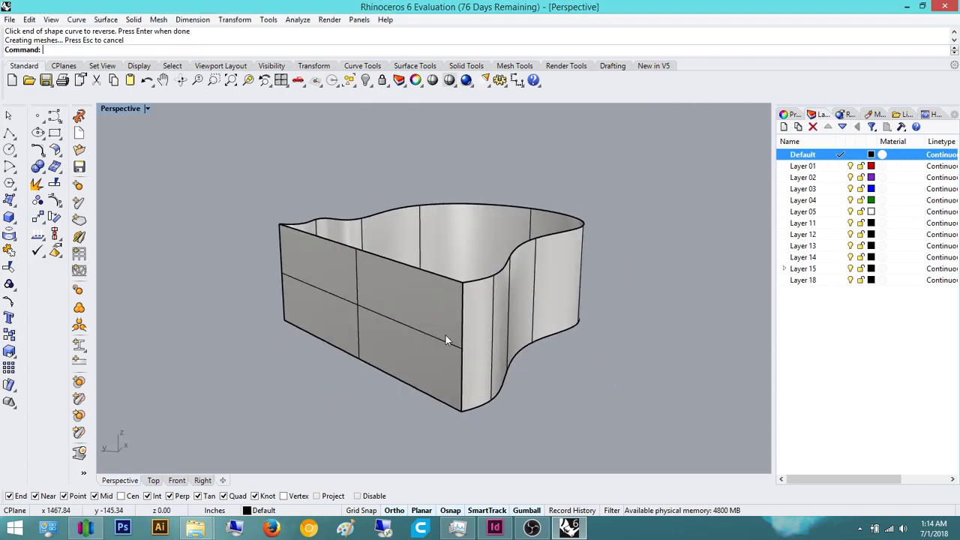
{"action": "left_click", "coordinate": [445, 335]}
{"action": "left_click", "coordinate": [495, 198]}
{"action": "right_click_drag", "start_coordinate": [506, 360], "coordinate": [442, 327]}
- Copy the smooth open extrusion without its lofted end surface to free space in the positive Y direction in the Top view
{"action": "left_click", "coordinate": [526, 318]}
{"action": "scroll", "coordinate": [526, 318], "scroll_direction": "down", "scroll_amount": 10}
{"action": "right_click_drag", "start_coordinate": [527, 318], "coordinate": [506, 351]}
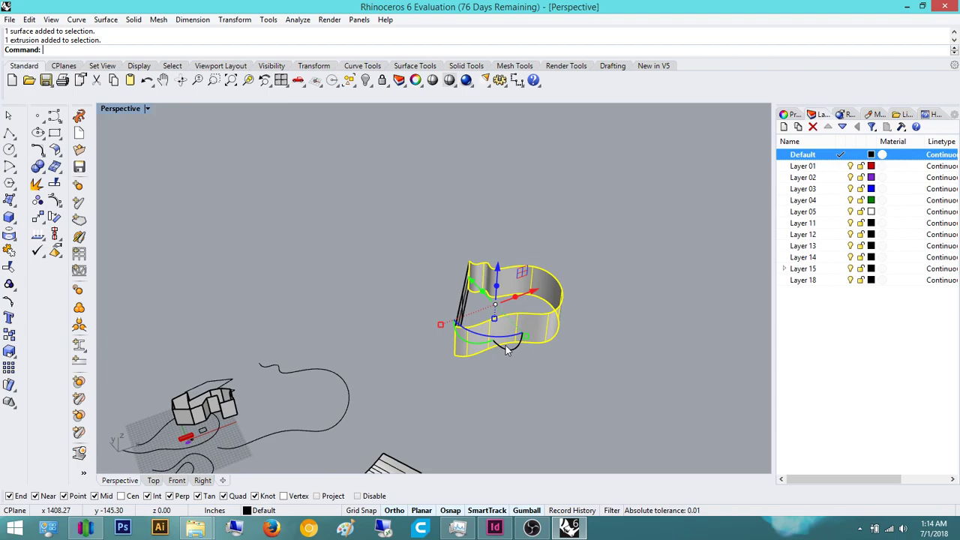
{"action": "type", "text": "COff"}
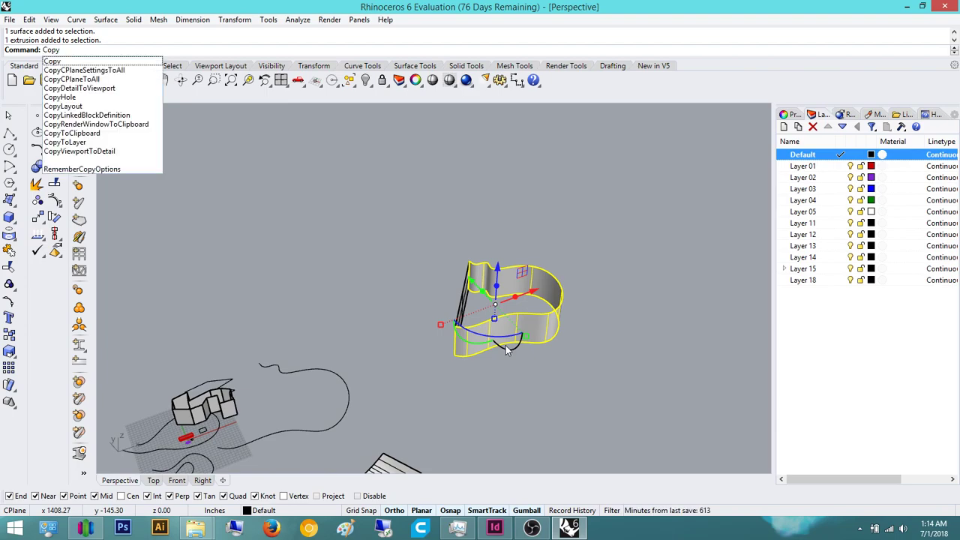
{"action": "key", "text": "Return"}
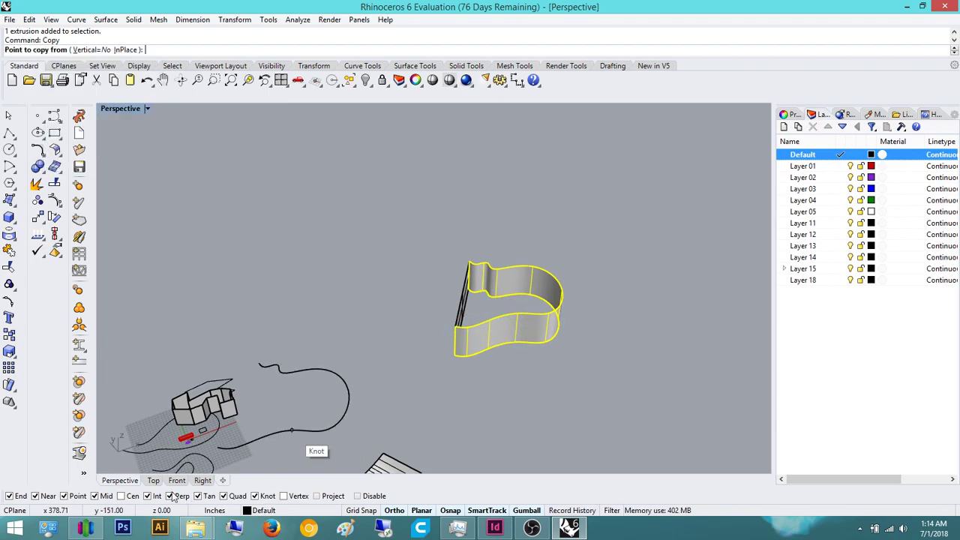
{"action": "left_click", "coordinate": [153, 480]}
{"action": "scroll", "coordinate": [476, 353], "scroll_direction": "down", "scroll_amount": 3}
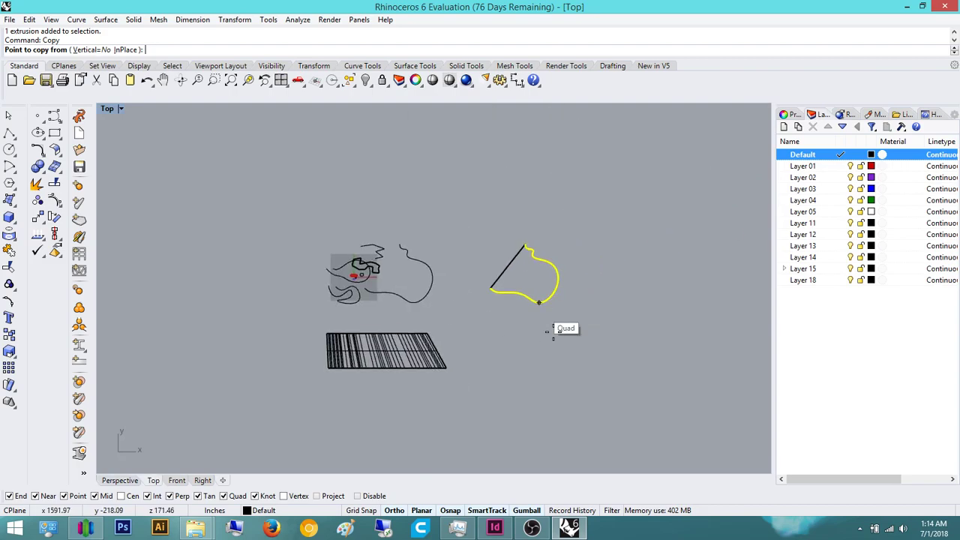
{"action": "left_click", "coordinate": [552, 331]}
{"action": "left_click", "coordinate": [544, 234]}
{"action": "key", "text": "Escape"}
{"action": "key", "text": "Escape"}
- Select the copied open extrusion and zoom to it in the Perspective view so that both open ends show
{"action": "right_click_drag", "start_coordinate": [591, 303], "coordinate": [633, 403]}
{"action": "left_click_drag", "start_coordinate": [620, 321], "coordinate": [485, 241]}
{"action": "left_click", "coordinate": [120, 480]}
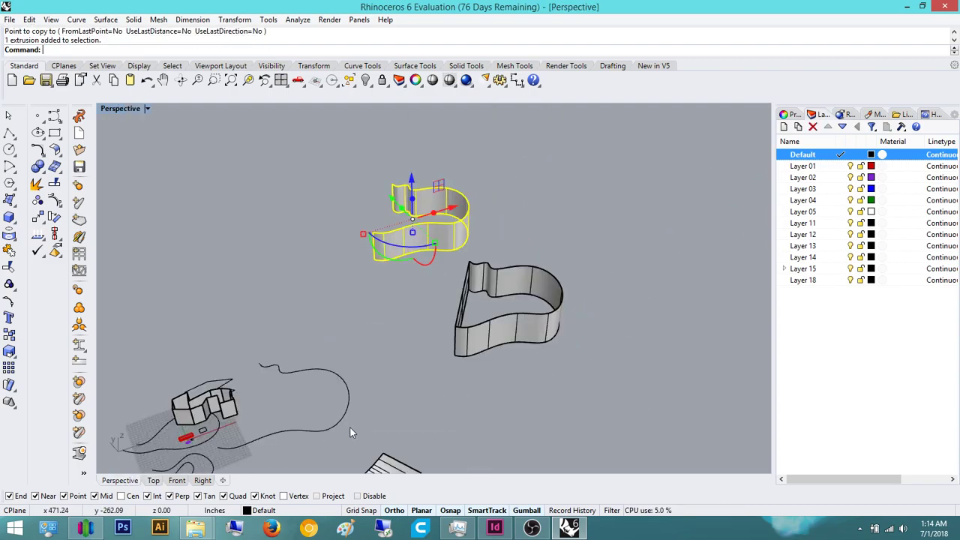
{"action": "left_click", "coordinate": [247, 79]}
{"action": "left_click", "coordinate": [233, 216]}
{"action": "right_click_drag", "start_coordinate": [233, 216], "coordinate": [363, 282]}
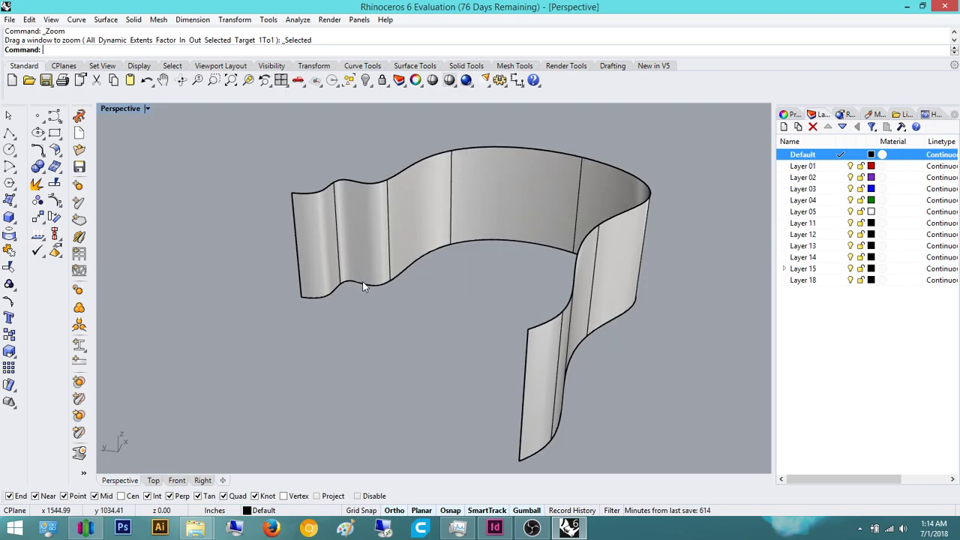
{"action": "key", "text": "Up"}
{"action": "key", "text": "Return"}
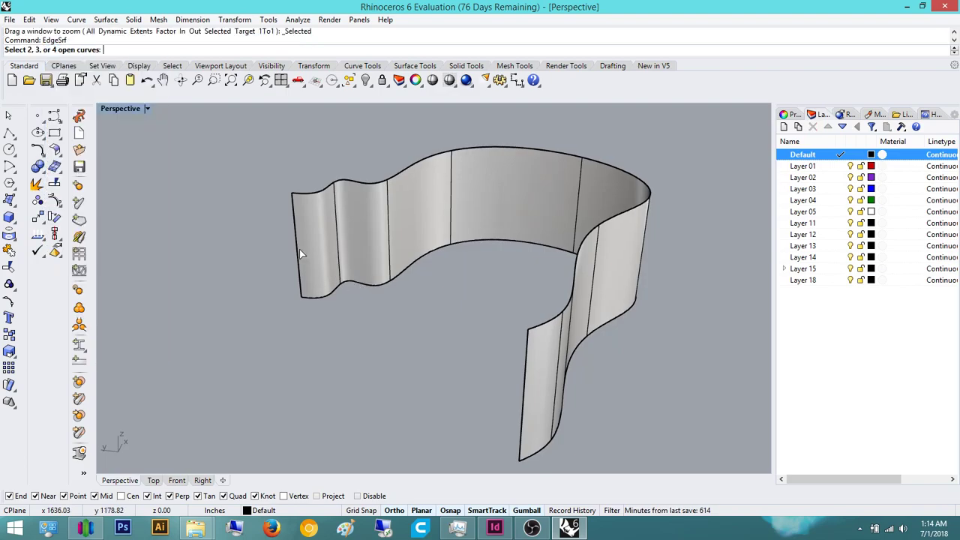
{"action": "left_click", "coordinate": [298, 253]}
{"action": "key", "text": "Escape"}
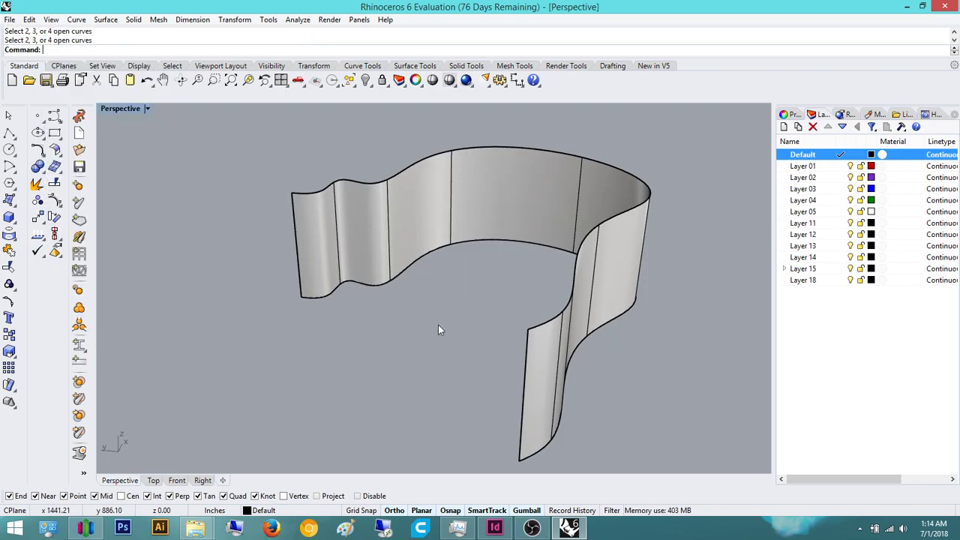
- Create a surface from edge curves (EdgeSrf) between the two vertical end edges of the copied extrusion
{"action": "key", "text": "Return"}
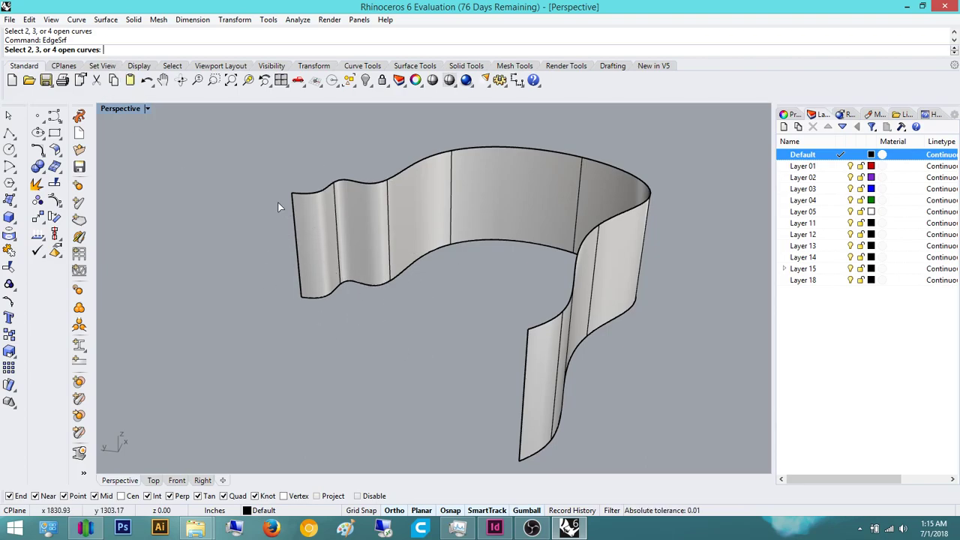
{"action": "left_click", "coordinate": [296, 228]}
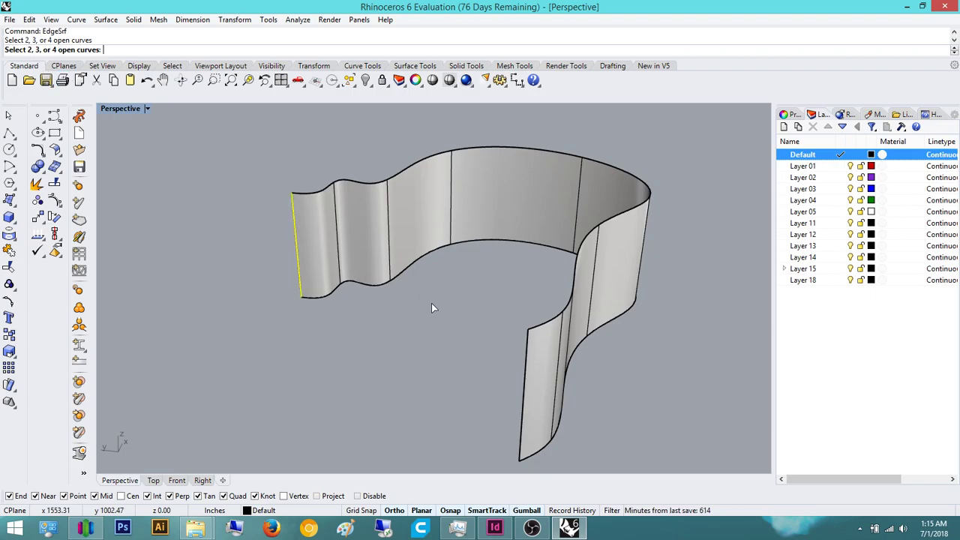
{"action": "left_click", "coordinate": [524, 375]}
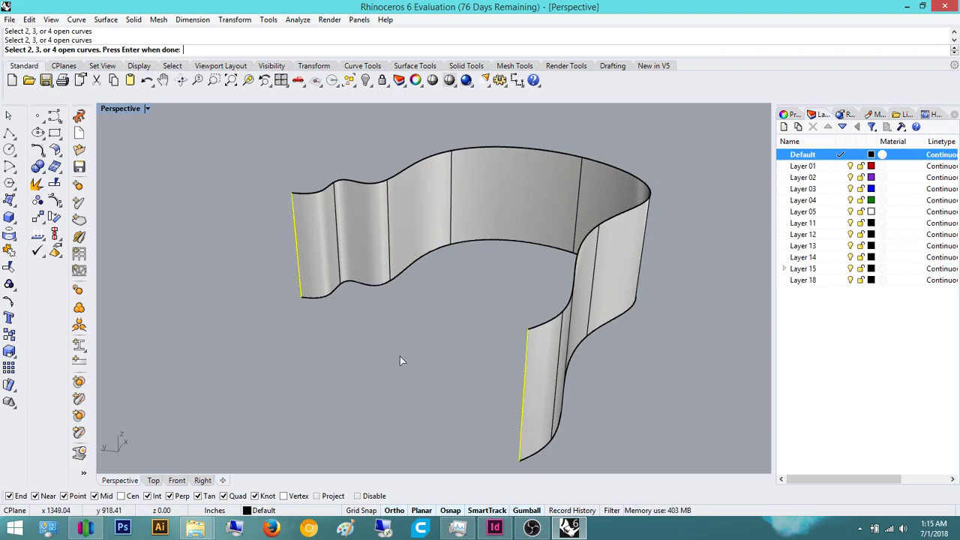
{"action": "key", "text": "Return"}
- Compare the edge-curve end surface of the copied extrusion with the lofted end surface of the original
{"action": "right_click_drag", "start_coordinate": [486, 355], "coordinate": [532, 351]}
{"action": "scroll", "coordinate": [450, 316], "scroll_direction": "down", "scroll_amount": 7}
{"action": "scroll", "coordinate": [532, 346], "scroll_direction": "up", "scroll_amount": 6}
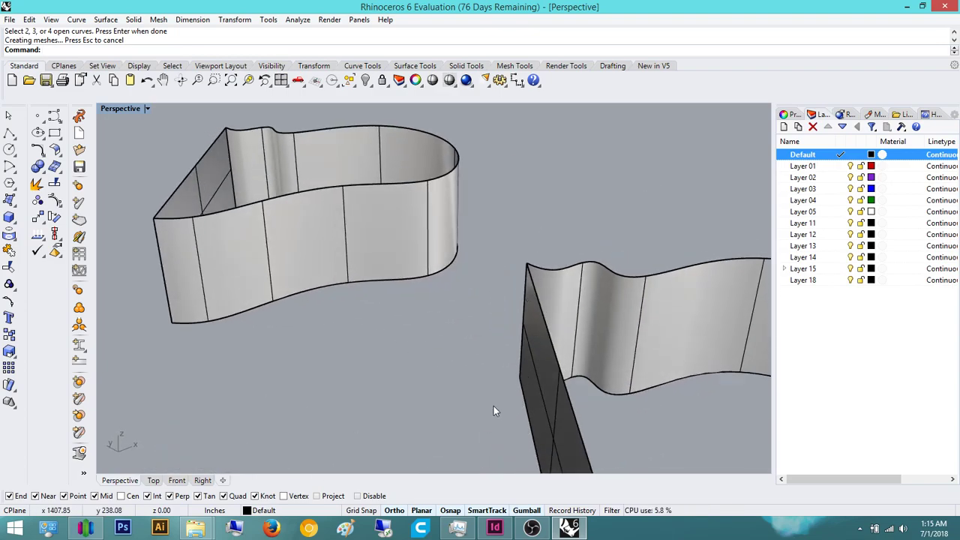
{"action": "right_click_drag", "start_coordinate": [493, 405], "coordinate": [491, 304]}
{"action": "scroll", "coordinate": [491, 304], "scroll_direction": "down", "scroll_amount": 9}
{"action": "right_click_drag", "start_coordinate": [586, 300], "coordinate": [579, 300], "text": "shift"}
{"action": "scroll", "coordinate": [579, 300], "scroll_direction": "up", "scroll_amount": 4}
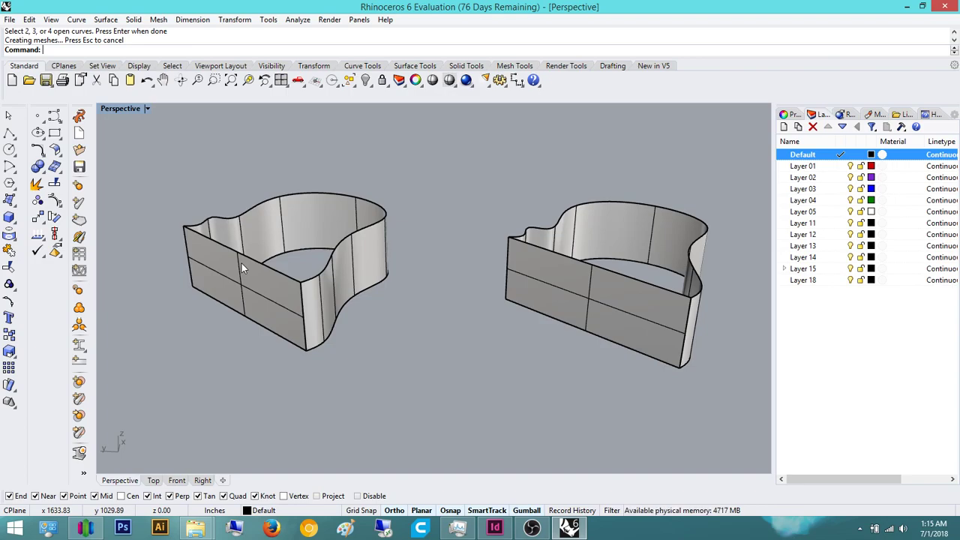
{"action": "right_click_drag", "start_coordinate": [375, 214], "coordinate": [425, 242]}
- Examine the surface lines of the wavy lofted surface and return to the two closed extrusions
{"action": "scroll", "coordinate": [426, 243], "scroll_direction": "down", "scroll_amount": 9}
{"action": "right_click_drag", "start_coordinate": [502, 331], "coordinate": [446, 330]}
{"action": "scroll", "coordinate": [300, 379], "scroll_direction": "up", "scroll_amount": 4}
{"action": "right_click_drag", "start_coordinate": [113, 429], "coordinate": [154, 407], "text": "shift"}
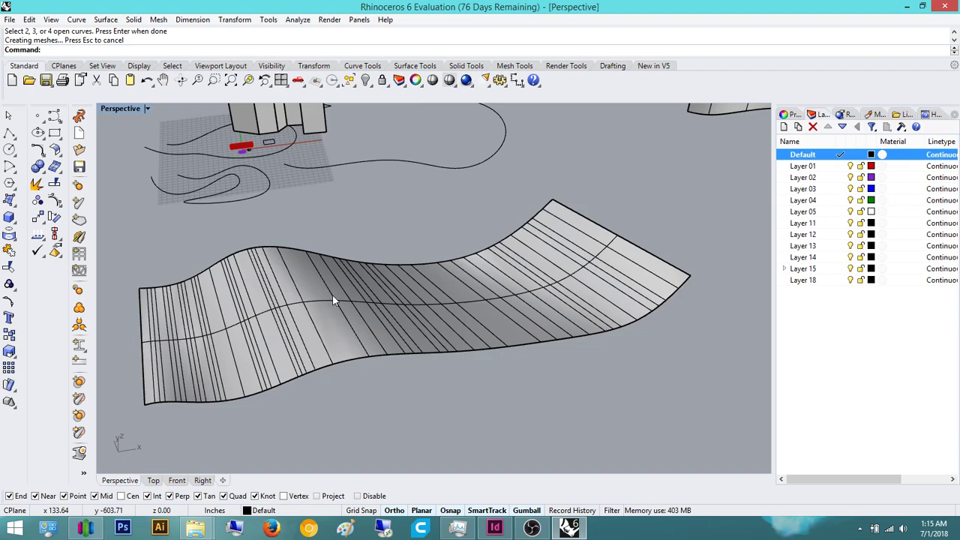
{"action": "scroll", "coordinate": [332, 294], "scroll_direction": "down", "scroll_amount": 9}
{"action": "right_click_drag", "start_coordinate": [404, 245], "coordinate": [493, 182]}
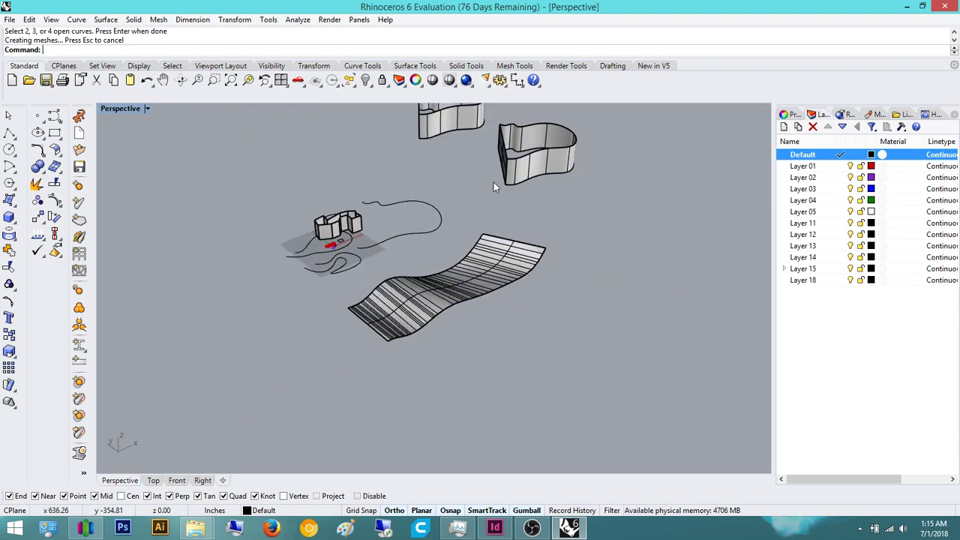
{"action": "scroll", "coordinate": [504, 150], "scroll_direction": "up", "scroll_amount": 9}
{"action": "right_click_drag", "start_coordinate": [513, 143], "coordinate": [504, 166]}
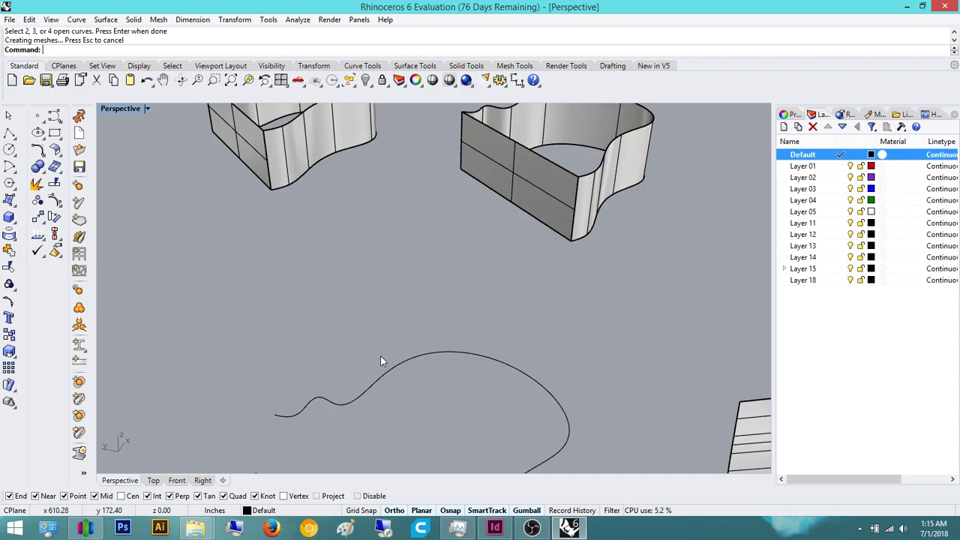
{"action": "right_click_drag", "start_coordinate": [395, 349], "coordinate": [170, 297]}
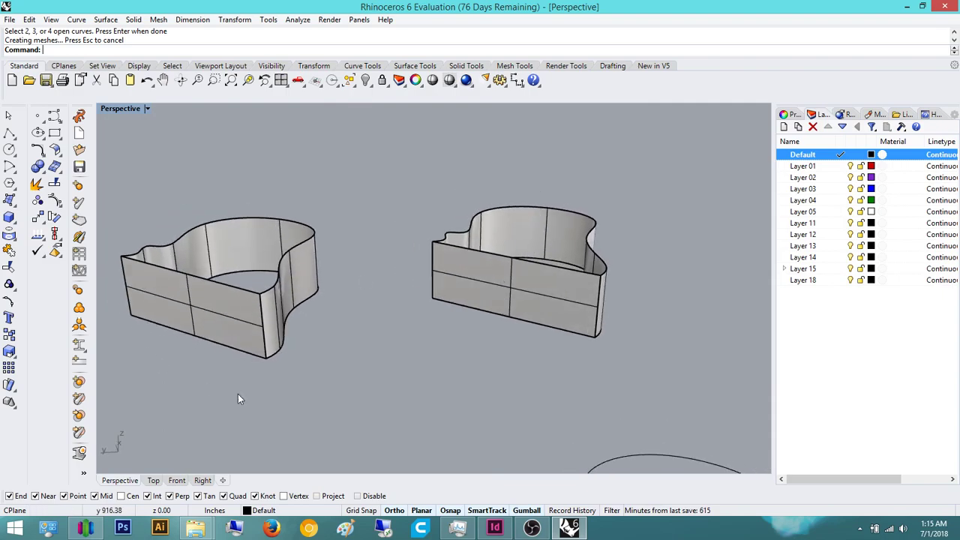
{"action": "right_click_drag", "start_coordinate": [280, 348], "coordinate": [155, 285]}
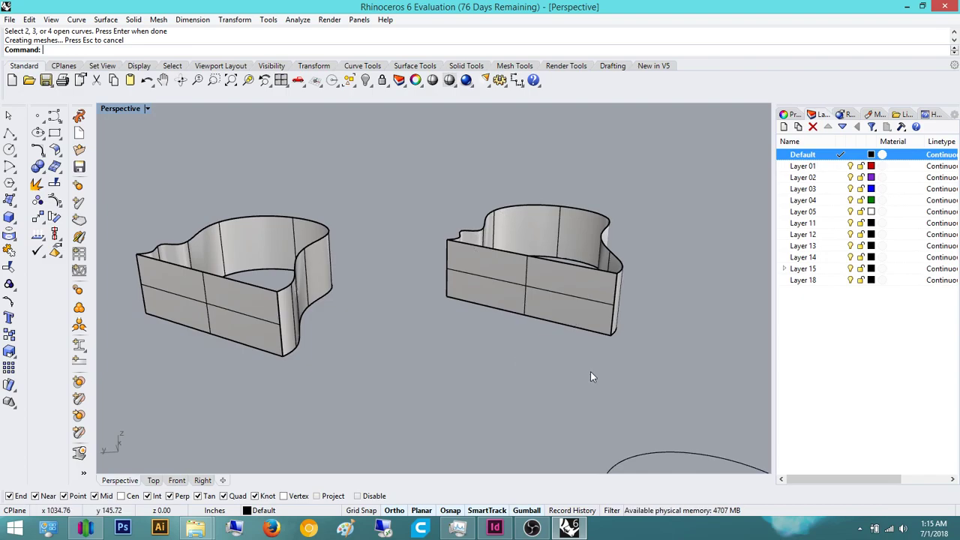
{"action": "right_click_drag", "start_coordinate": [521, 420], "coordinate": [413, 236]}
- Copy the open extrusion without its end surface to free space behind the original flat curves
{"action": "left_click", "coordinate": [512, 259]}
{"action": "scroll", "coordinate": [512, 259], "scroll_direction": "down", "scroll_amount": 3}
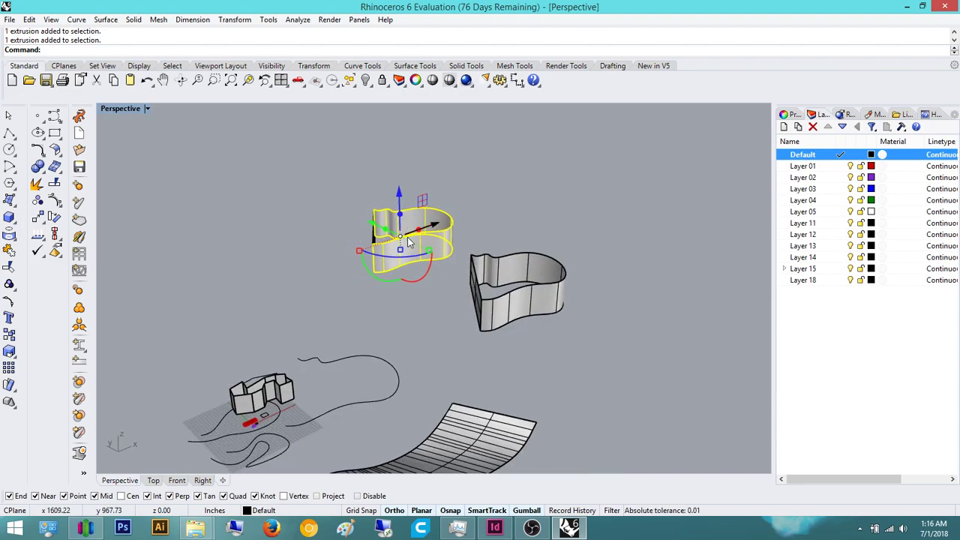
{"action": "type", "text": "copy"}
{"action": "key", "text": "Return"}
{"action": "left_click", "coordinate": [402, 237]}
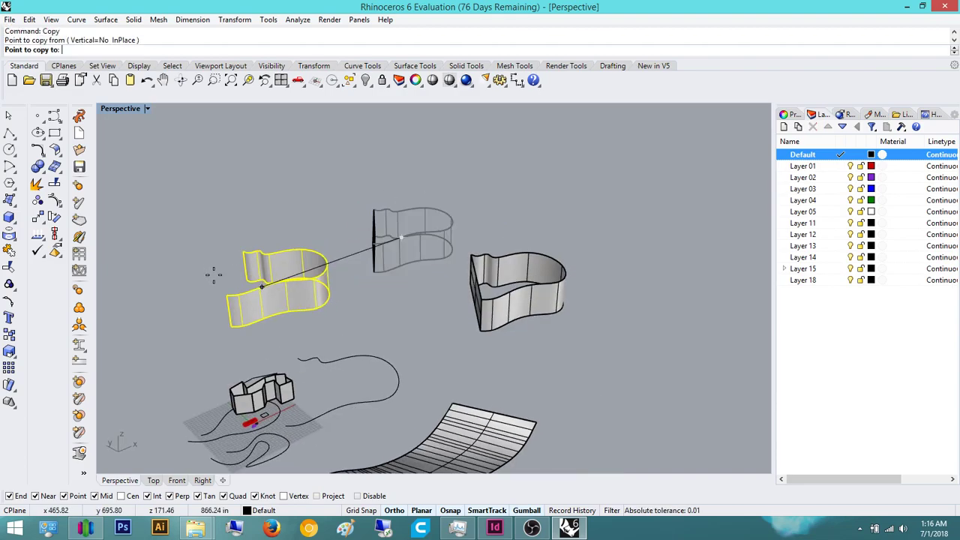
{"action": "left_click", "coordinate": [238, 292]}
{"action": "key", "text": "Return"}
- Select the new open extrusion copy and zoom in to examine its two open ends
{"action": "left_click", "coordinate": [200, 323]}
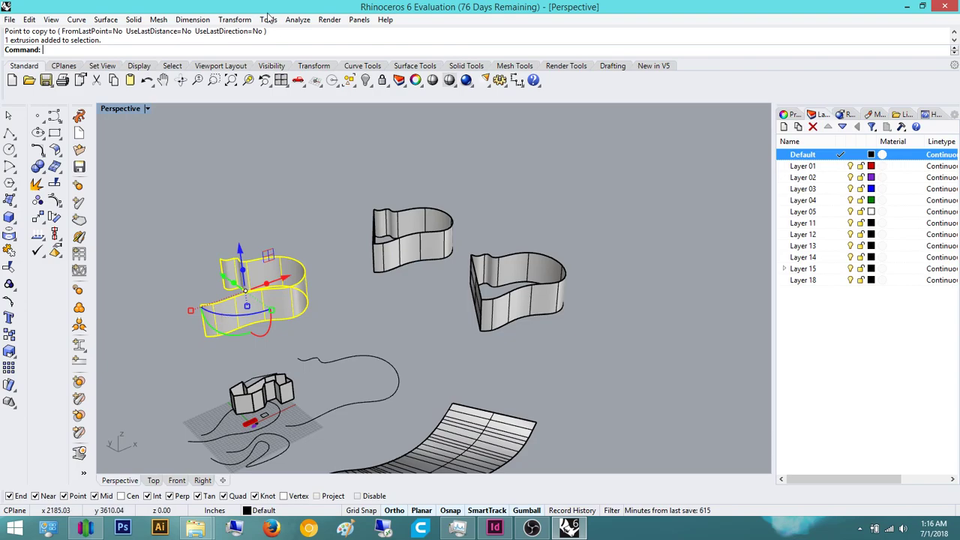
{"action": "left_click", "coordinate": [248, 79]}
{"action": "left_click", "coordinate": [247, 182]}
{"action": "right_click_drag", "start_coordinate": [325, 196], "coordinate": [455, 347]}
{"action": "scroll", "coordinate": [465, 262], "scroll_direction": "down", "scroll_amount": 2}
{"action": "left_click", "coordinate": [549, 291]}
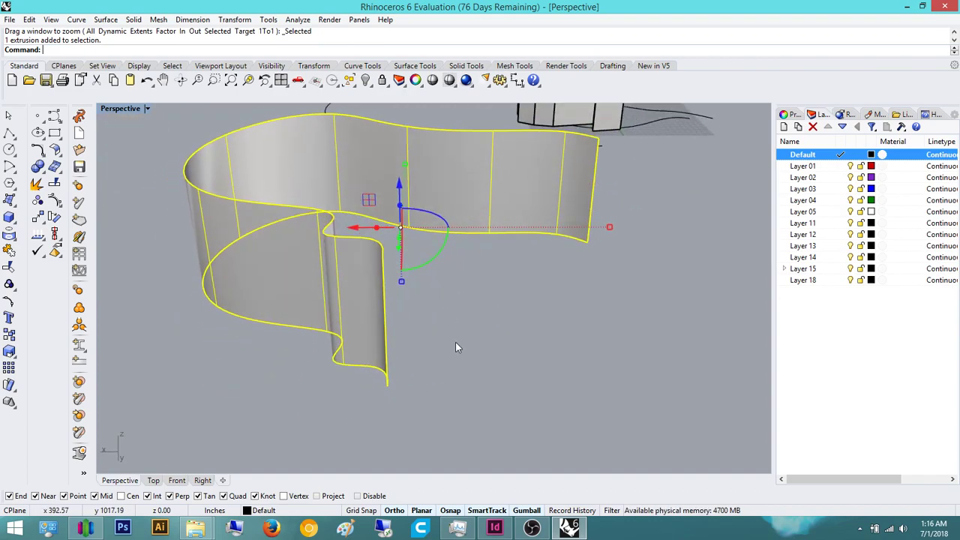
{"action": "left_click", "coordinate": [455, 342]}
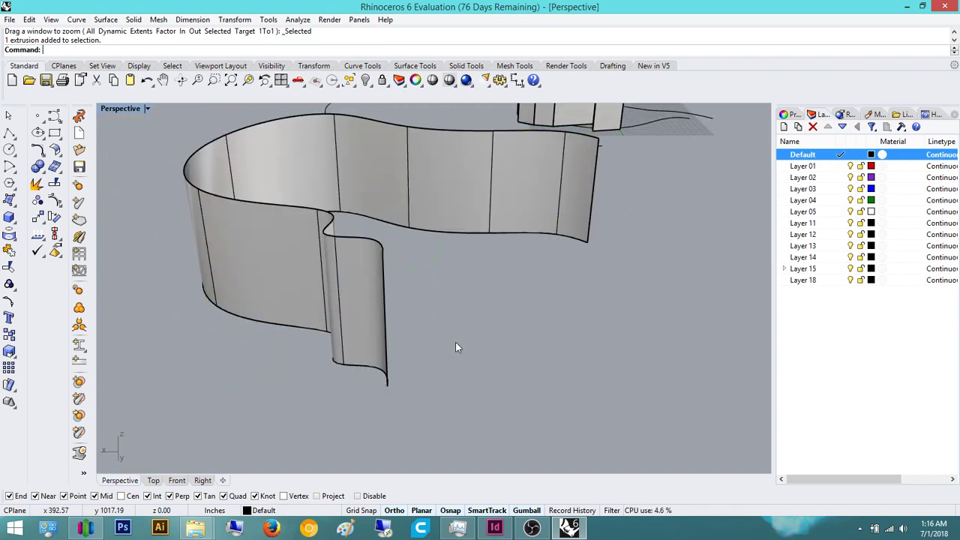
- Copy the smooth open curve to two separate spots in the free space beyond the closed extrusions
{"action": "scroll", "coordinate": [375, 293], "scroll_direction": "down", "scroll_amount": 7}
{"action": "right_click_drag", "start_coordinate": [375, 293], "coordinate": [542, 327]}
{"action": "left_click", "coordinate": [542, 327]}
{"action": "right_click_drag", "start_coordinate": [528, 391], "coordinate": [536, 262]}
{"action": "scroll", "coordinate": [536, 262], "scroll_direction": "down", "scroll_amount": 8}
{"action": "mouse_move", "coordinate": [537, 263]}
{"action": "right_mouse_down", "text": "shift"}
{"action": "mouse_move", "coordinate": [550, 287]}
{"action": "mouse_move", "coordinate": [521, 266]}
{"action": "right_mouse_up", "text": "shift"}
{"action": "scroll", "coordinate": [520, 266], "scroll_direction": "up", "scroll_amount": 6}
{"action": "right_click_drag", "start_coordinate": [520, 266], "coordinate": [486, 289]}
{"action": "scroll", "coordinate": [467, 276], "scroll_direction": "down", "scroll_amount": 4}
{"action": "type", "text": "opy"}
{"action": "key", "text": "Return"}
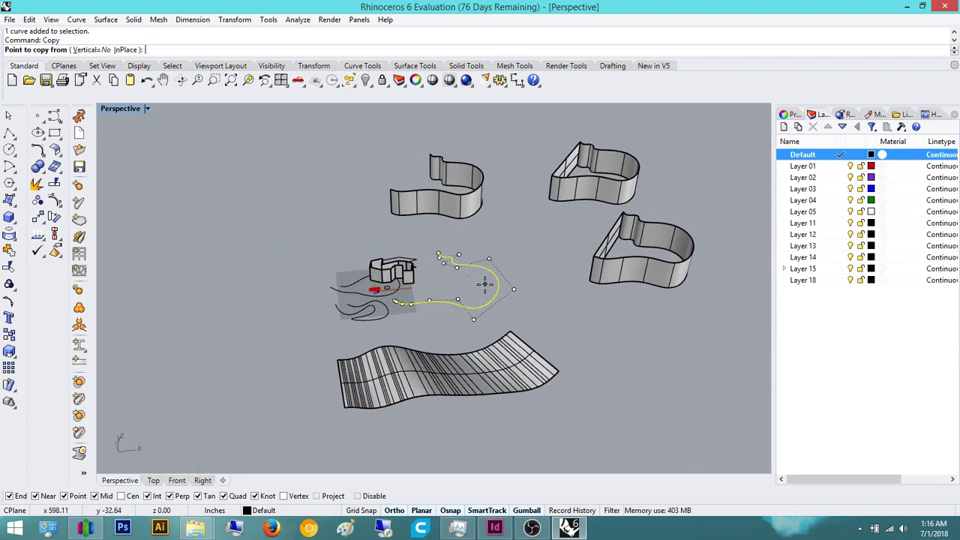
{"action": "left_click", "coordinate": [484, 284]}
{"action": "scroll", "coordinate": [485, 283], "scroll_direction": "down", "scroll_amount": 4}
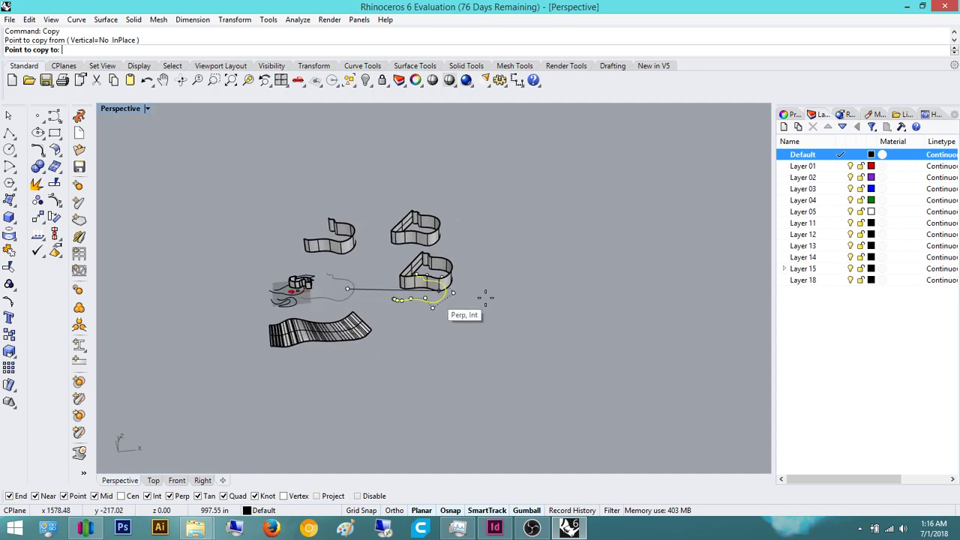
{"action": "left_click", "coordinate": [525, 272]}
{"action": "left_click", "coordinate": [598, 264]}
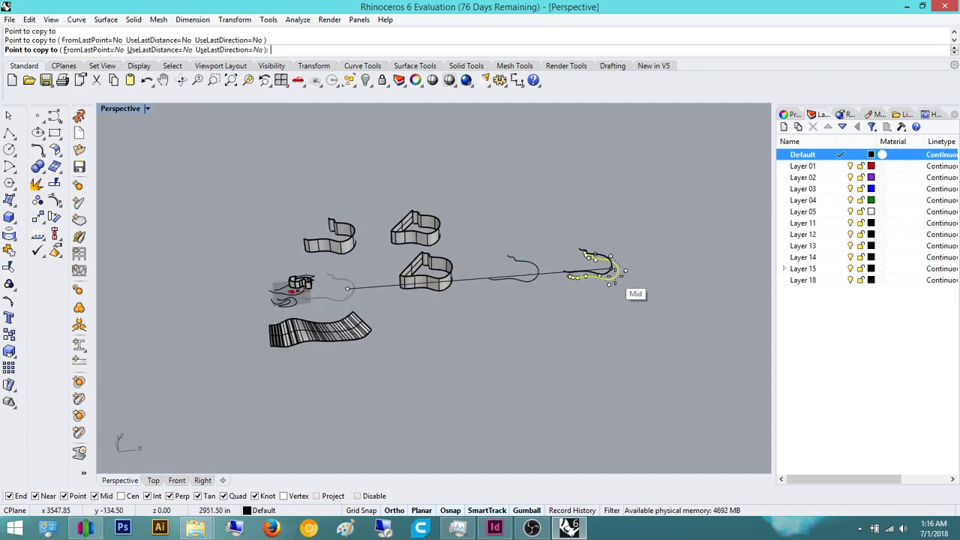
{"action": "right_click", "coordinate": [612, 272]}
- In the Top view, move the upper end control point of the farther curve copy slightly down and far outward along negative X
{"action": "left_click_drag", "start_coordinate": [620, 291], "coordinate": [563, 222]}
{"action": "right_click_drag", "start_coordinate": [584, 270], "coordinate": [575, 285], "text": "shift"}
{"action": "scroll", "coordinate": [573, 289], "scroll_direction": "up", "scroll_amount": 2}
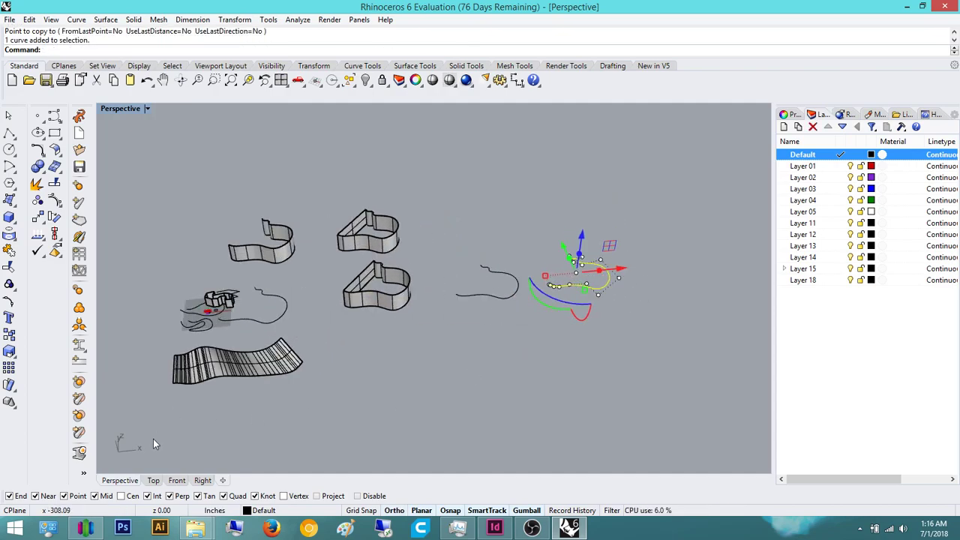
{"action": "left_click", "coordinate": [155, 480]}
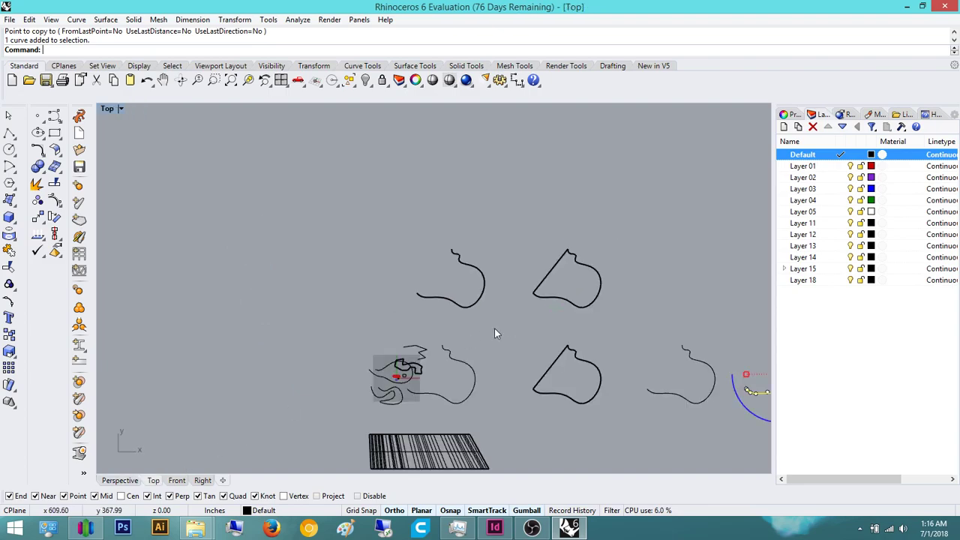
{"action": "left_click", "coordinate": [247, 79]}
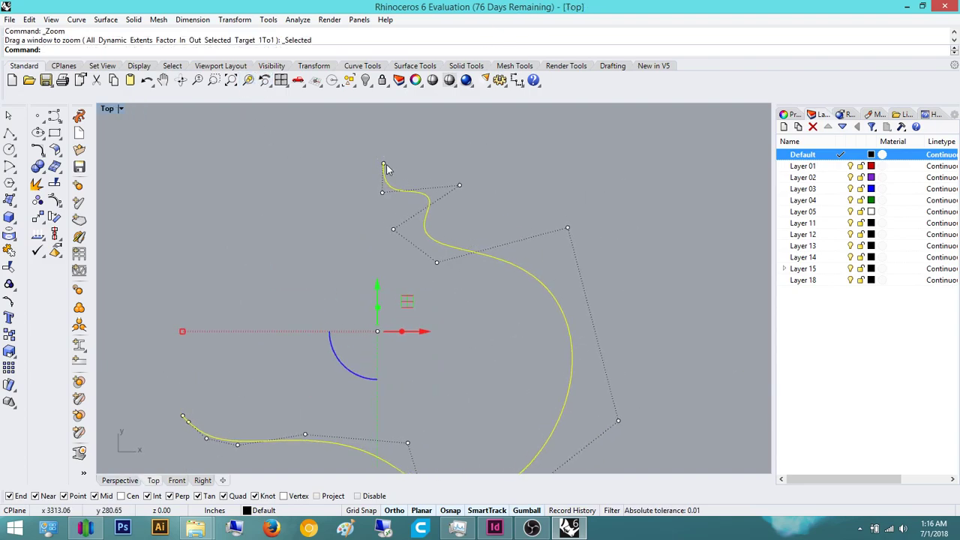
{"action": "left_click", "coordinate": [382, 162]}
{"action": "left_click_drag", "start_coordinate": [386, 132], "coordinate": [383, 151]}
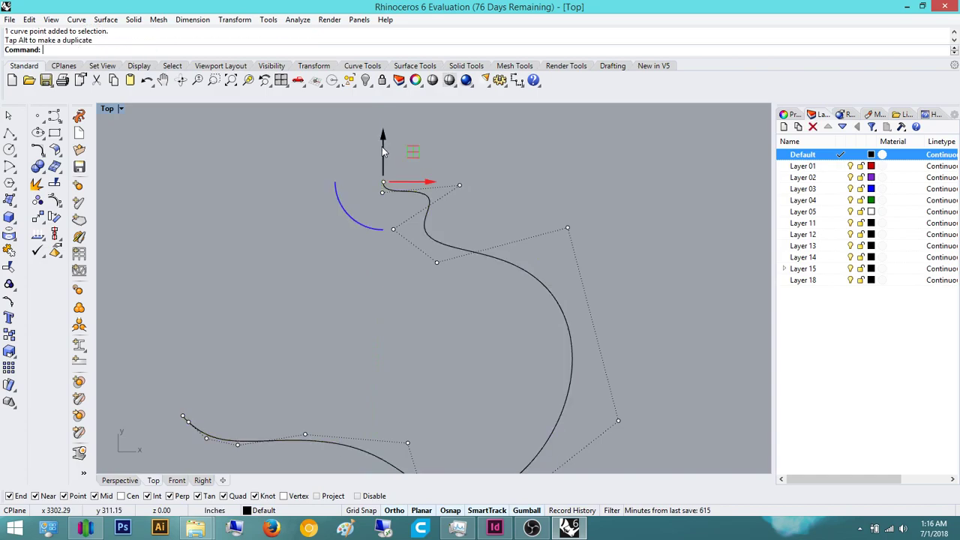
{"action": "left_click_drag", "start_coordinate": [419, 188], "coordinate": [260, 169]}
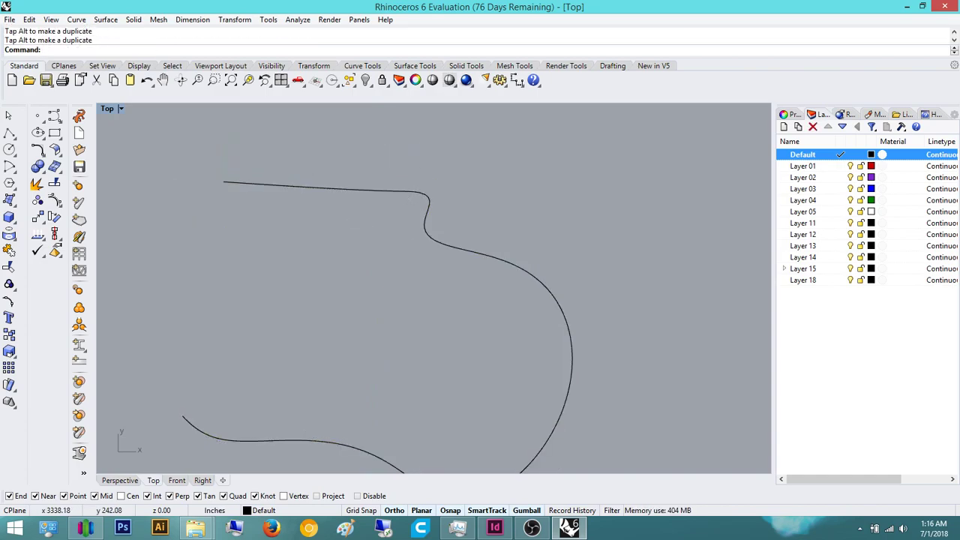
- Flatten the small bump near the curve's upper end by moving its outermost control point inward along negative X
{"action": "left_click", "coordinate": [429, 216]}
{"action": "left_click", "coordinate": [457, 187]}
{"action": "left_click_drag", "start_coordinate": [485, 187], "coordinate": [415, 187]}
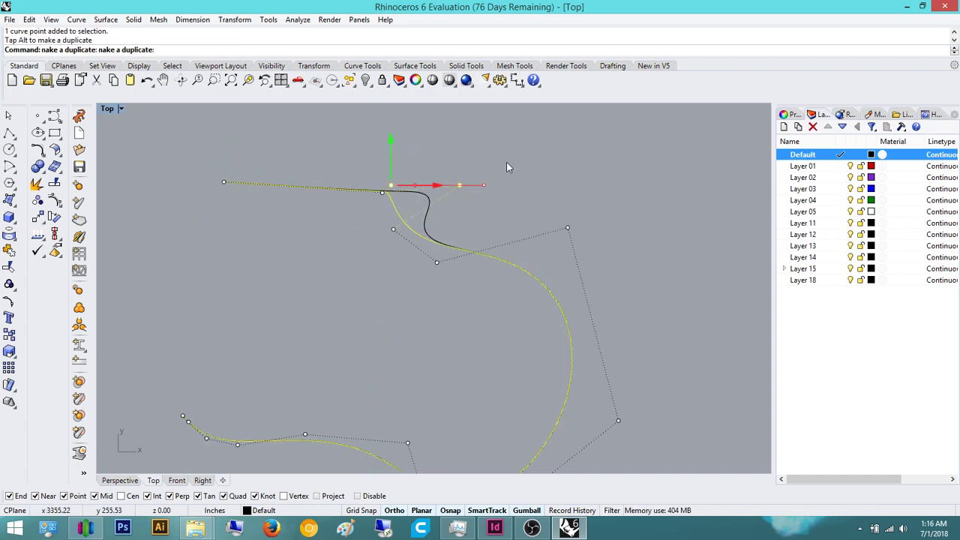
{"action": "left_click", "coordinate": [507, 163]}
{"action": "left_click", "coordinate": [488, 255]}
{"action": "key", "text": "Escape"}
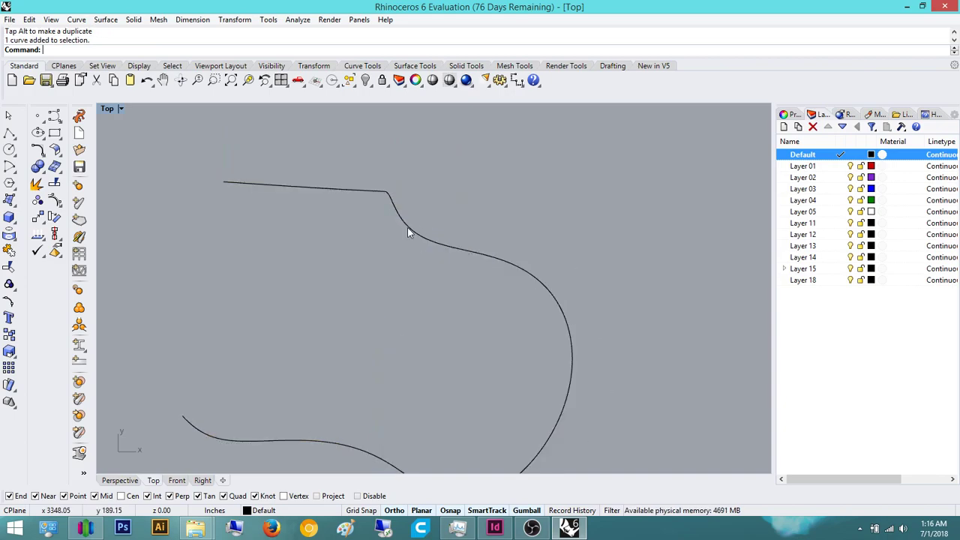
- Smooth the sharp bend below the straight upper stretch by moving its control point slightly down along Y
{"action": "left_click", "coordinate": [407, 228]}
{"action": "left_click", "coordinate": [391, 186]}
{"action": "left_click_drag", "start_coordinate": [390, 160], "coordinate": [397, 193]}
{"action": "left_click", "coordinate": [383, 193]}
{"action": "left_click", "coordinate": [463, 180]}
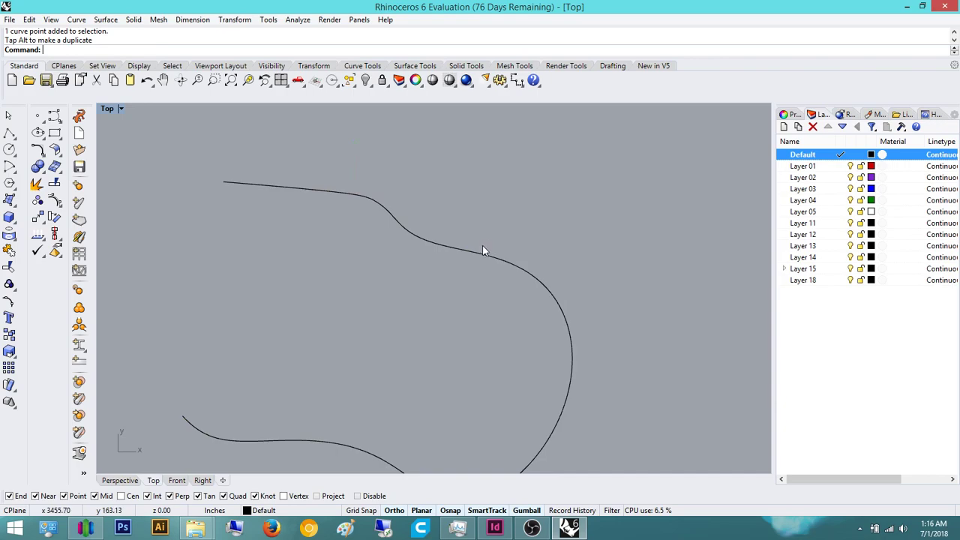
- Reshape the curve's lower stretch by moving its inner control point up along Y and adjusting the lowest control point
{"action": "left_click", "coordinate": [492, 257]}
{"action": "right_click_drag", "start_coordinate": [461, 255], "coordinate": [465, 165]}
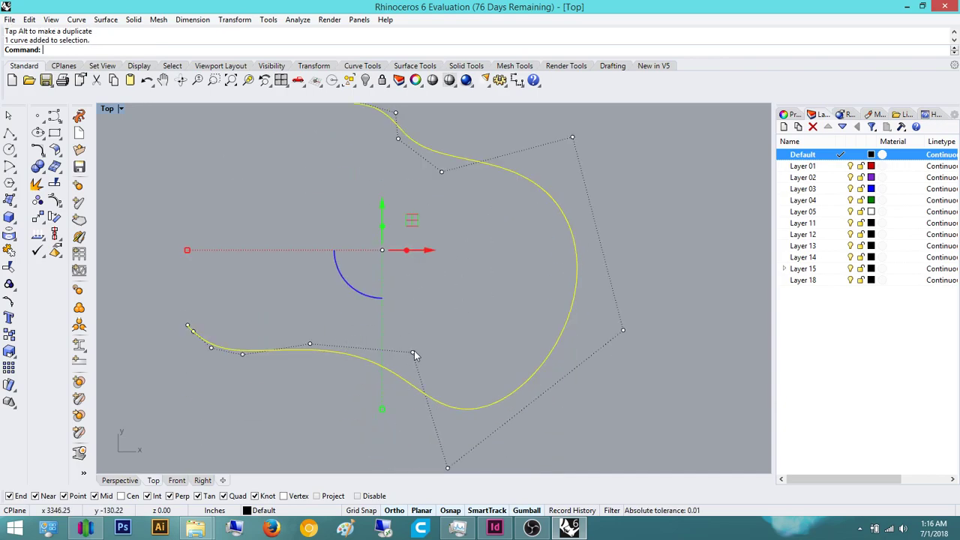
{"action": "left_click", "coordinate": [413, 352]}
{"action": "right_click_drag", "start_coordinate": [440, 360], "coordinate": [435, 256]}
{"action": "left_click_drag", "start_coordinate": [409, 200], "coordinate": [438, 125]}
{"action": "left_click", "coordinate": [443, 364]}
{"action": "left_click", "coordinate": [531, 271]}
- Position the reshaped curve above the nearer curve copy, raised in Z and shifted along X until both overlap in plan
{"action": "scroll", "coordinate": [531, 271], "scroll_direction": "down", "scroll_amount": 8}
{"action": "right_click_drag", "start_coordinate": [664, 350], "coordinate": [777, 434]}
{"action": "left_click", "coordinate": [616, 343]}
{"action": "left_click", "coordinate": [120, 482]}
{"action": "right_click_drag", "start_coordinate": [419, 349], "coordinate": [534, 286]}
{"action": "left_click_drag", "start_coordinate": [531, 238], "coordinate": [486, 227]}
{"action": "left_click", "coordinate": [558, 221]}
{"action": "left_click", "coordinate": [455, 241]}
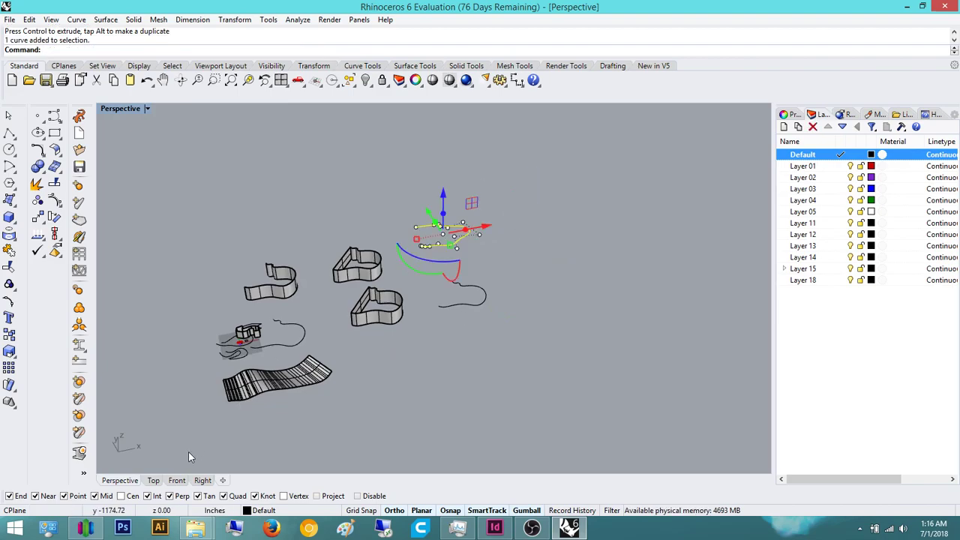
{"action": "left_click", "coordinate": [154, 480]}
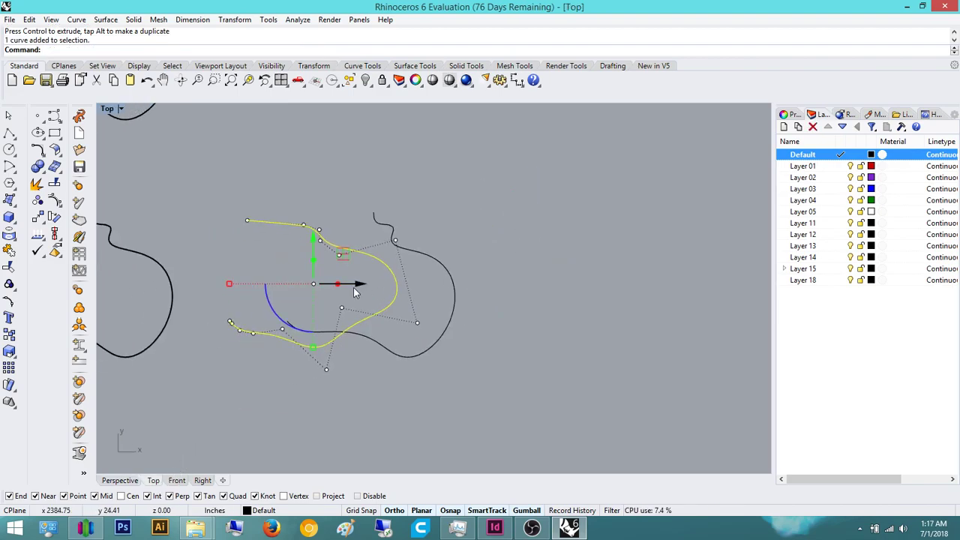
{"action": "left_click_drag", "start_coordinate": [355, 291], "coordinate": [418, 290]}
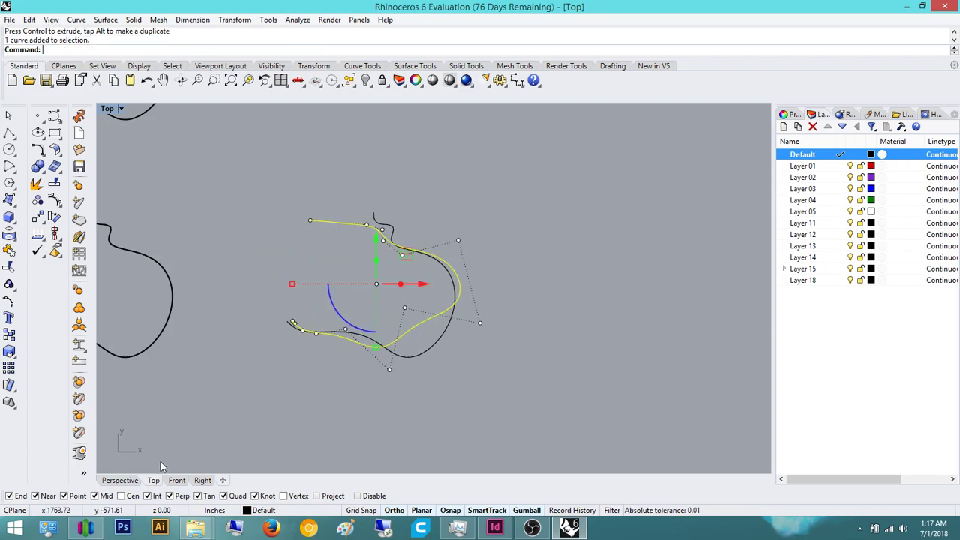
- Loft a surface between the lower and upper curves using the Tight style, split at tangents and refit within 0.01 inches
{"action": "left_click", "coordinate": [124, 480]}
{"action": "right_click_drag", "start_coordinate": [420, 329], "coordinate": [457, 330]}
{"action": "left_click", "coordinate": [581, 325]}
{"action": "left_click_drag", "start_coordinate": [581, 325], "coordinate": [435, 149]}
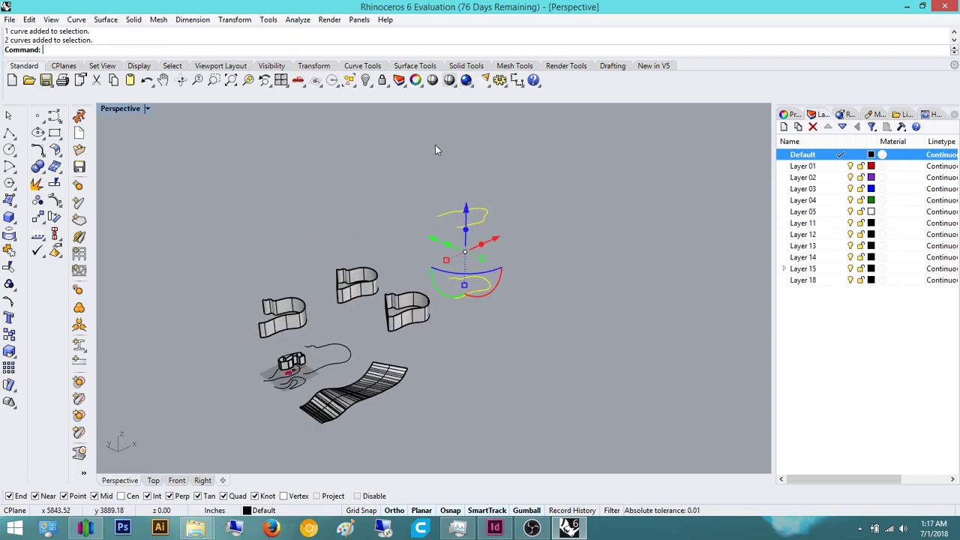
{"action": "type", "text": "loft"}
{"action": "key", "text": "Return"}
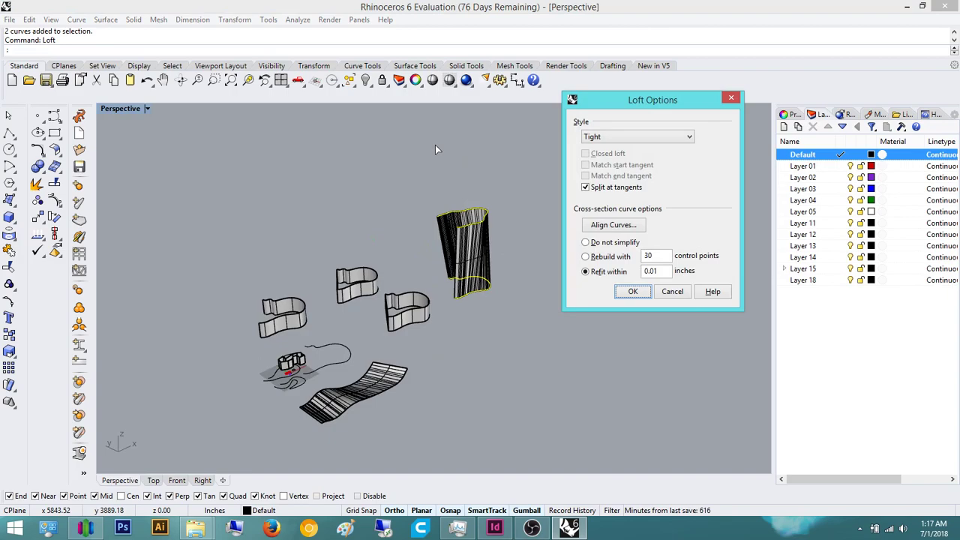
{"action": "key", "text": "Return"}
{"action": "left_click", "coordinate": [529, 217]}
- Examine the lofted surface and its open side in comparison with the closed extrusions
{"action": "right_click_drag", "start_coordinate": [530, 217], "coordinate": [439, 277]}
{"action": "scroll", "coordinate": [471, 221], "scroll_direction": "up", "scroll_amount": 10}
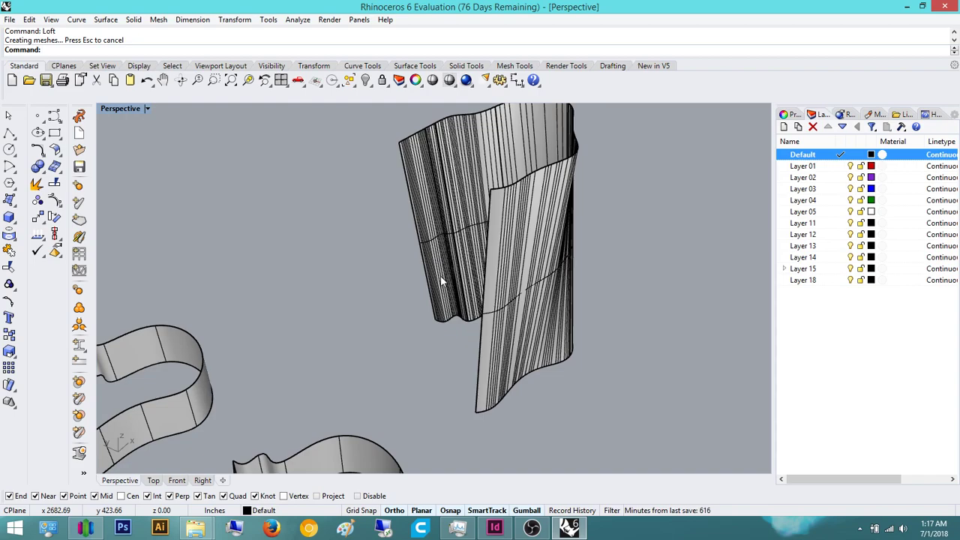
{"action": "right_click_drag", "start_coordinate": [342, 331], "coordinate": [469, 266], "text": "shift"}
{"action": "left_click", "coordinate": [337, 324]}
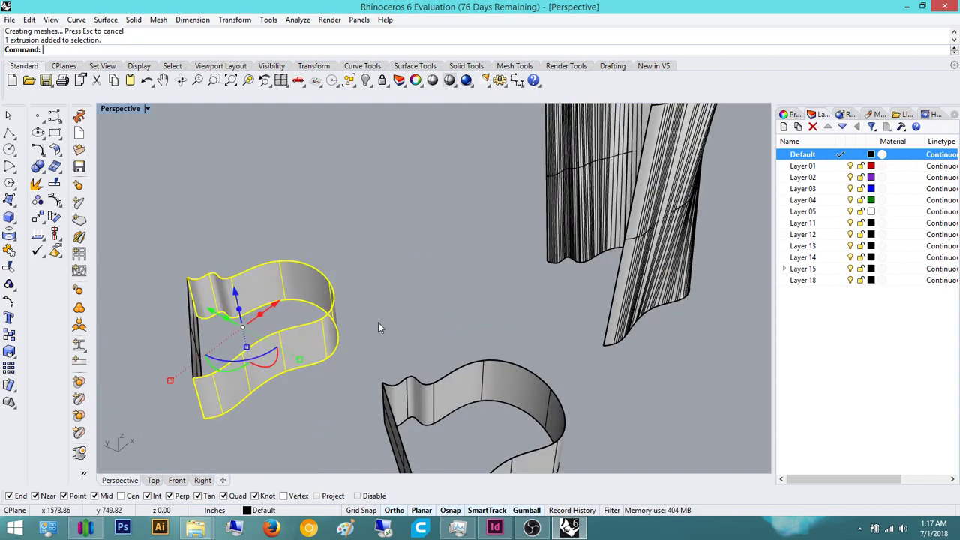
{"action": "left_click", "coordinate": [669, 207]}
{"action": "right_click_drag", "start_coordinate": [581, 248], "coordinate": [481, 262], "text": "shift"}
{"action": "left_click", "coordinate": [608, 393]}
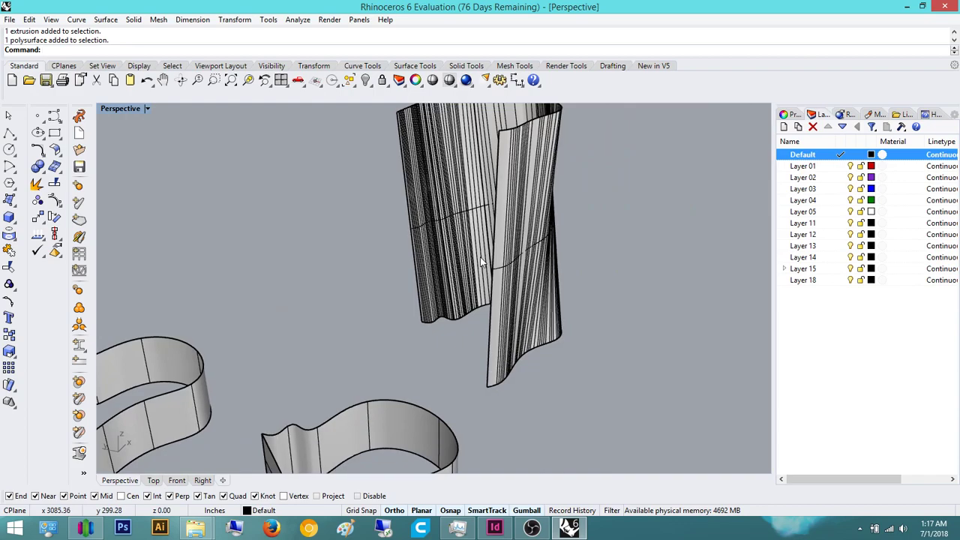
{"action": "right_click_drag", "start_coordinate": [482, 263], "coordinate": [401, 217]}
{"action": "scroll", "coordinate": [384, 172], "scroll_direction": "up", "scroll_amount": 5}
{"action": "right_click_drag", "start_coordinate": [384, 172], "coordinate": [324, 330]}
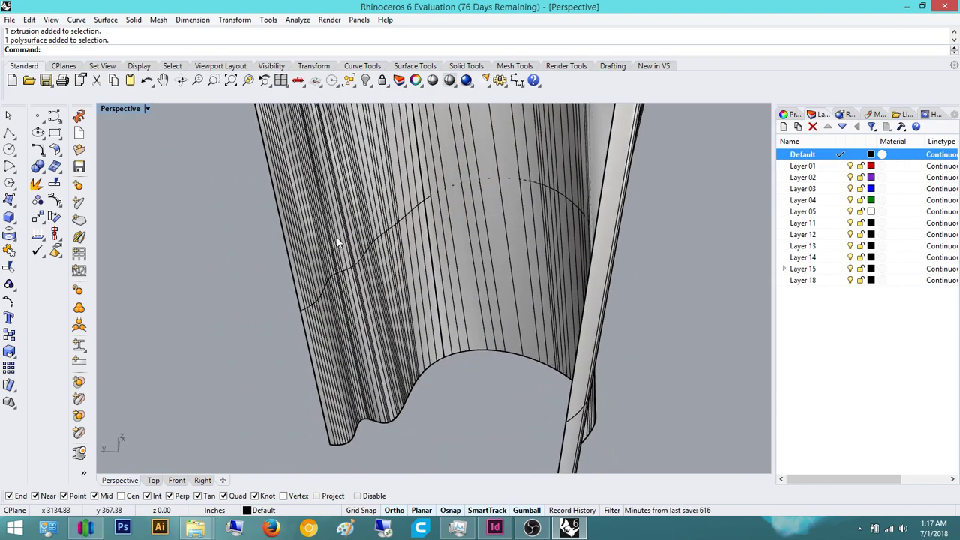
{"action": "right_click_drag", "start_coordinate": [348, 286], "coordinate": [341, 280]}
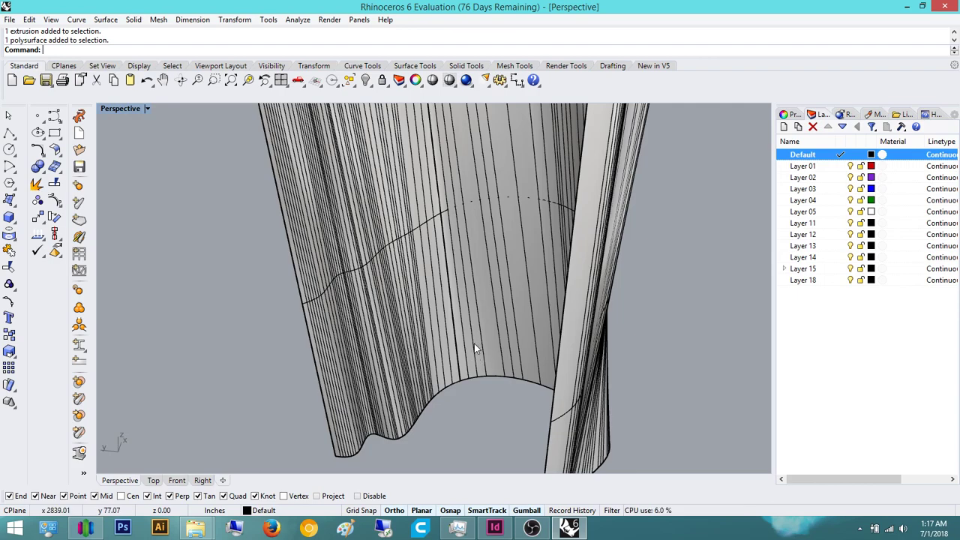
- Try to close the loft's open side with an EdgeSrf surface between its two upright edges
{"action": "type", "text": "EdgeSrf"}
{"action": "right_click_drag", "start_coordinate": [485, 295], "coordinate": [407, 300]}
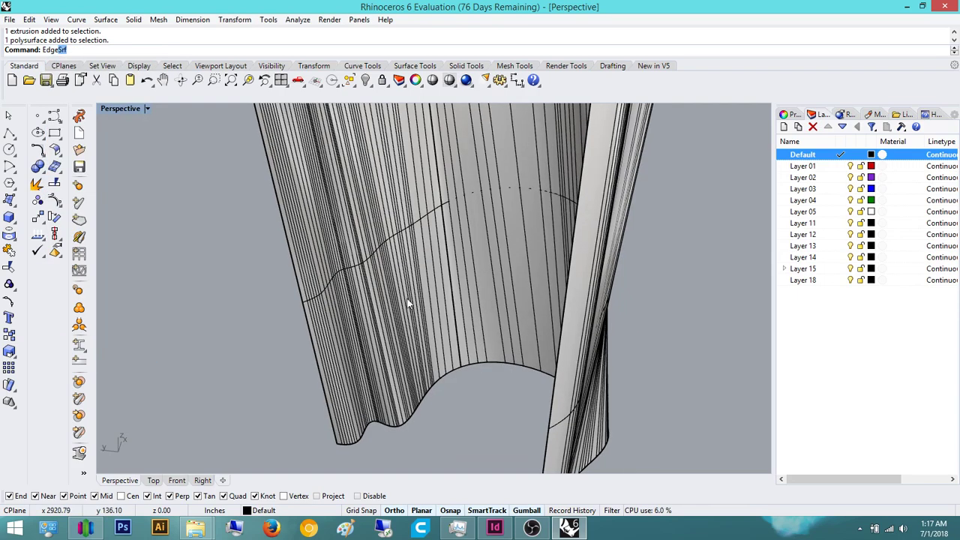
{"action": "key", "text": "Return"}
{"action": "left_click", "coordinate": [301, 293]}
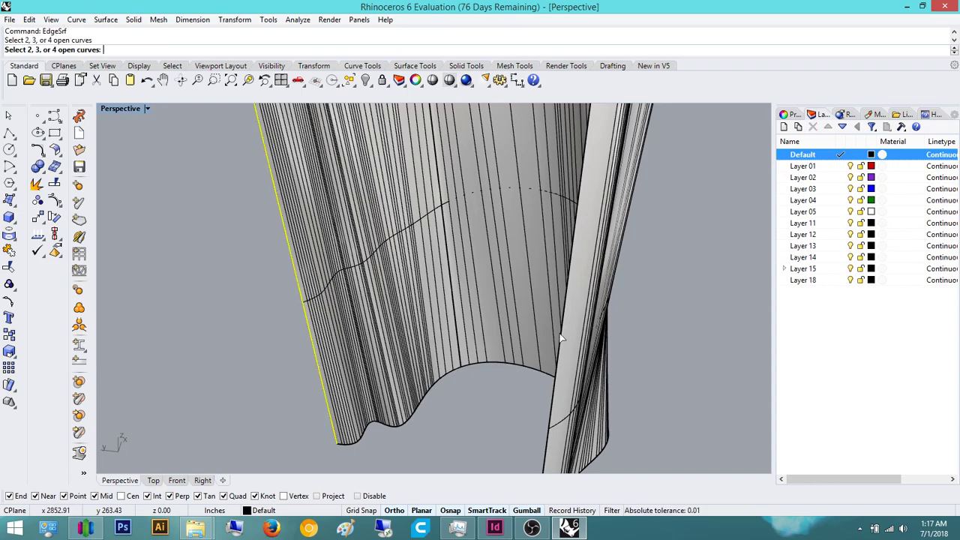
{"action": "left_click", "coordinate": [565, 329]}
{"action": "key", "text": "Return"}
{"action": "scroll", "coordinate": [439, 330], "scroll_direction": "down", "scroll_amount": 10}
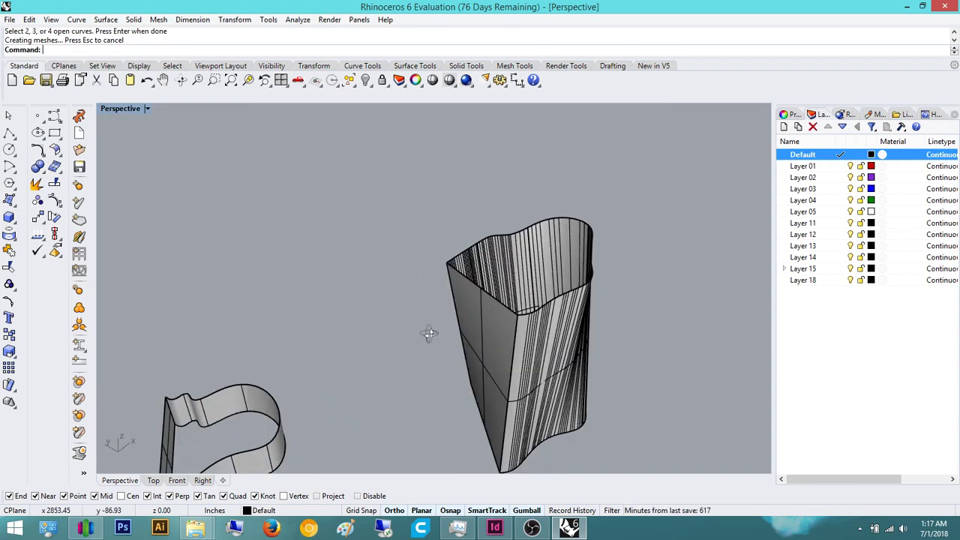
{"action": "right_click_drag", "start_coordinate": [448, 329], "coordinate": [530, 285]}
{"action": "scroll", "coordinate": [510, 293], "scroll_direction": "up", "scroll_amount": 5}
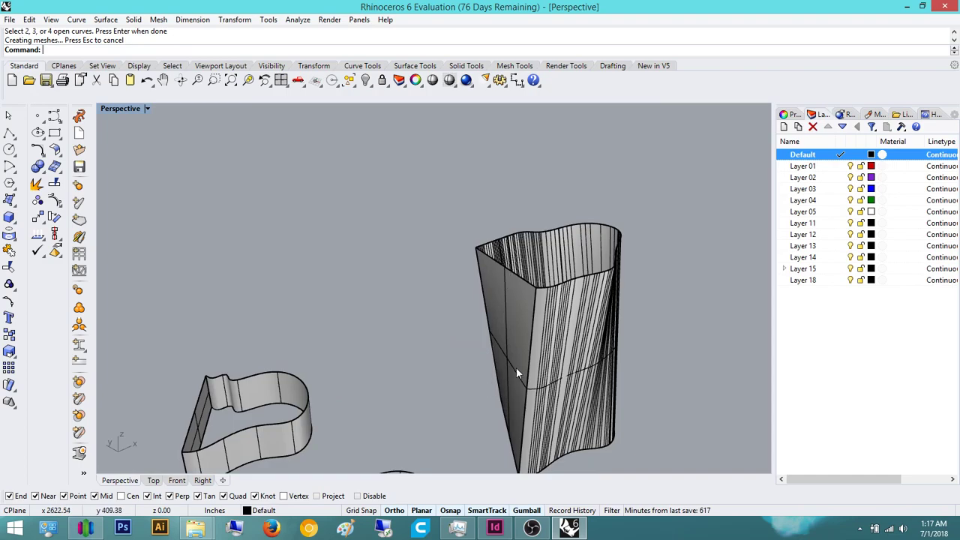
{"action": "right_click_drag", "start_coordinate": [516, 367], "coordinate": [530, 322]}
{"action": "key", "text": "ctrl+z"}
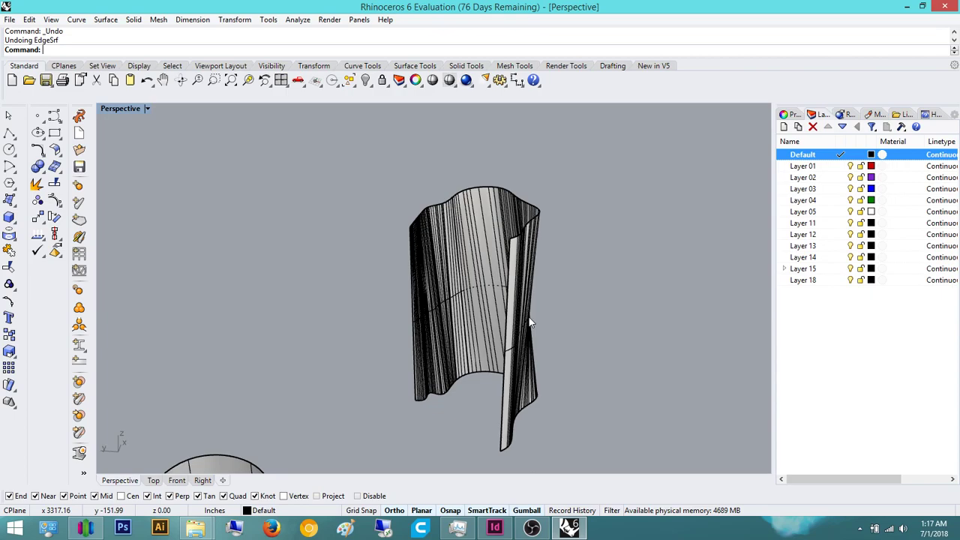
- Duplicate the two upright edges on the loft's open side as curves with DupEdge
{"action": "type", "text": "dup"}
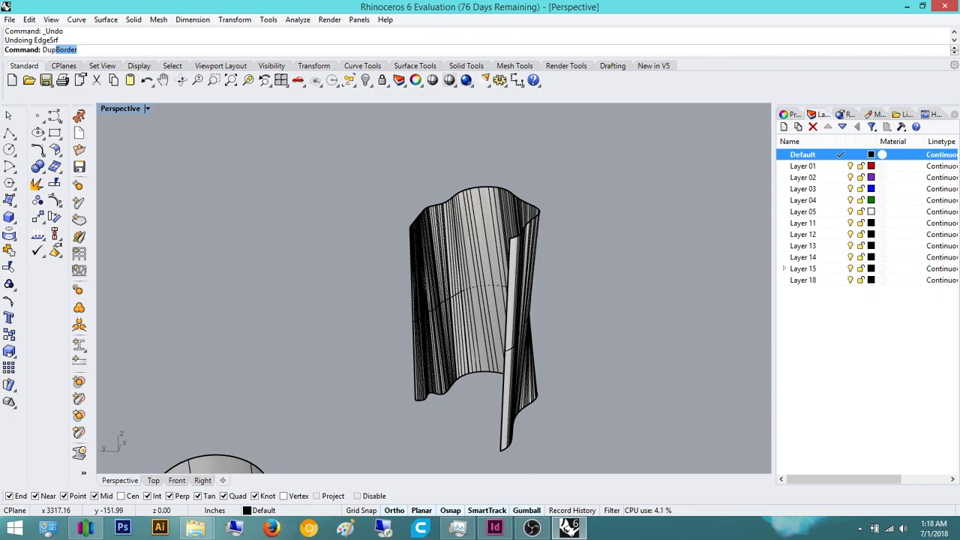
{"action": "key", "text": "Return"}
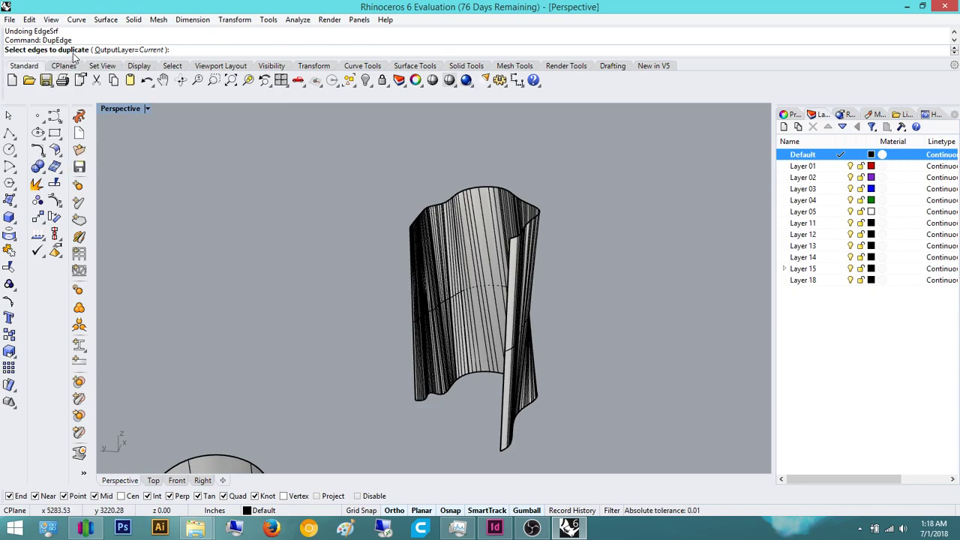
{"action": "right_click_drag", "start_coordinate": [351, 242], "coordinate": [388, 194]}
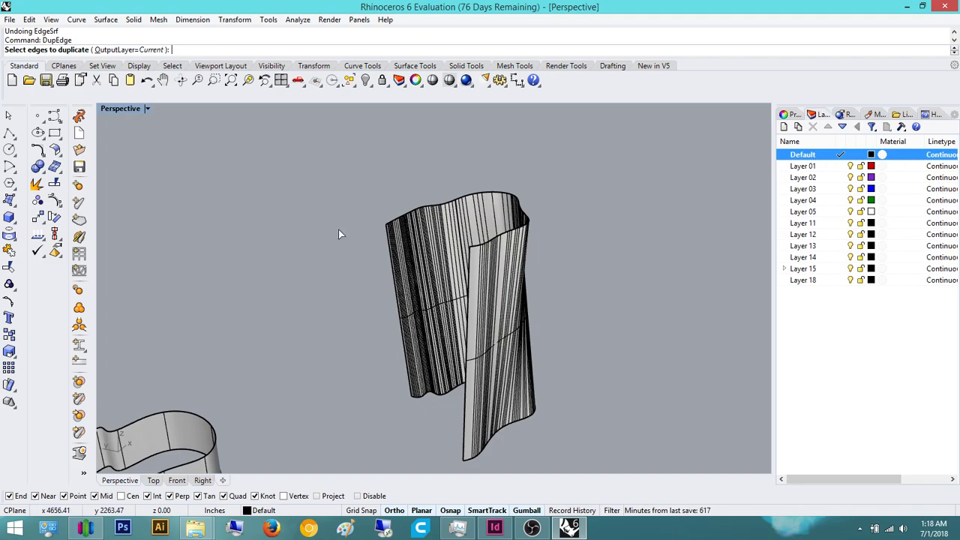
{"action": "left_click", "coordinate": [404, 341]}
{"action": "left_click", "coordinate": [467, 359]}
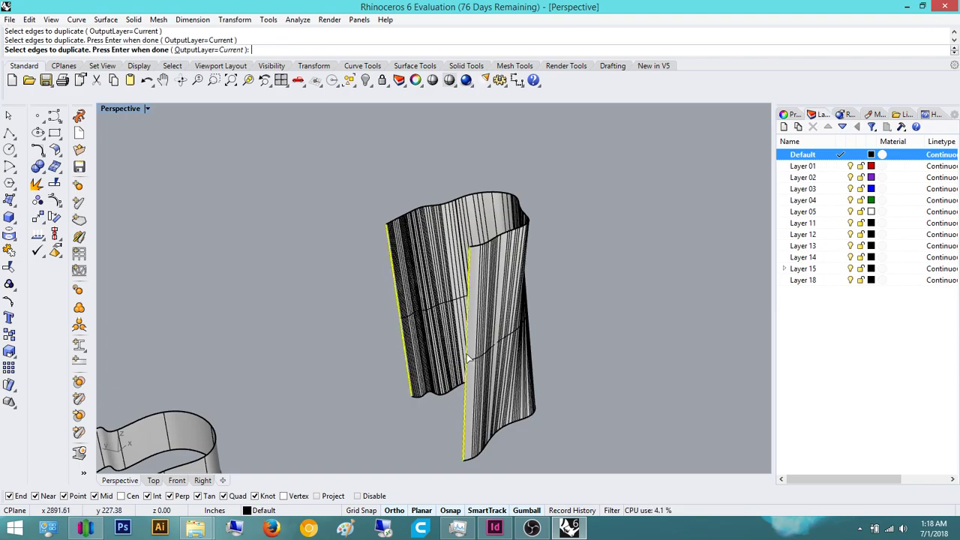
{"action": "key", "text": "Return"}
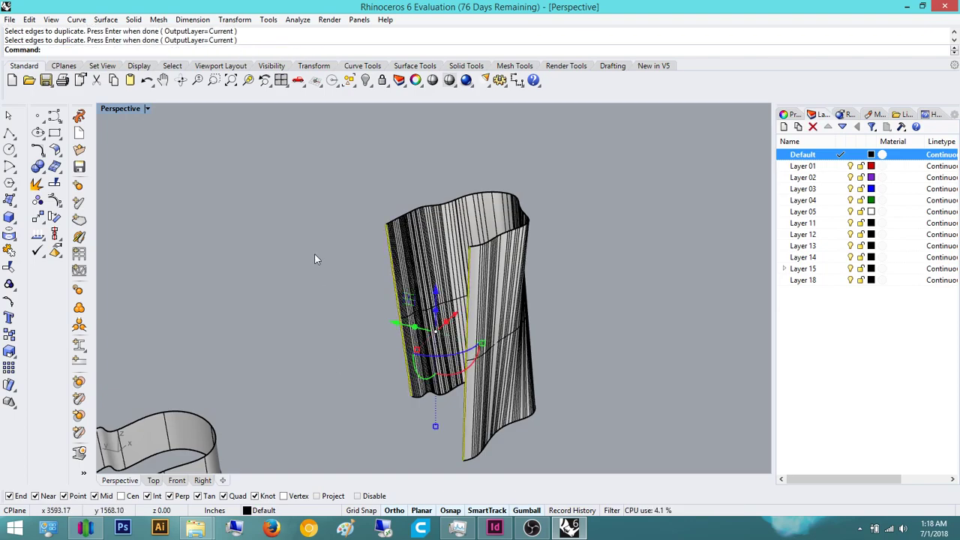
- Close the loft's open side by lofting a surface between the two duplicated edge curves
{"action": "type", "text": "Loft"}
{"action": "key", "text": "Return"}
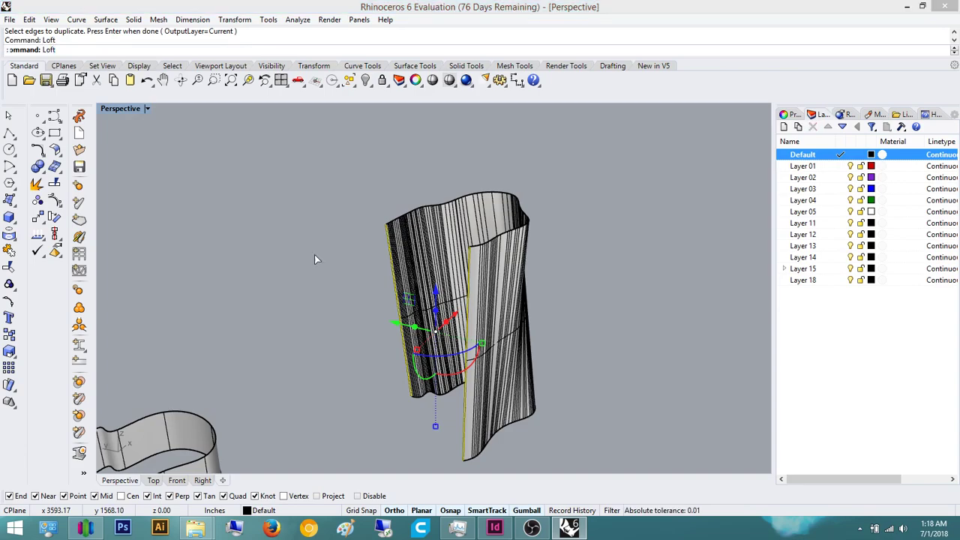
{"action": "key", "text": "Return"}
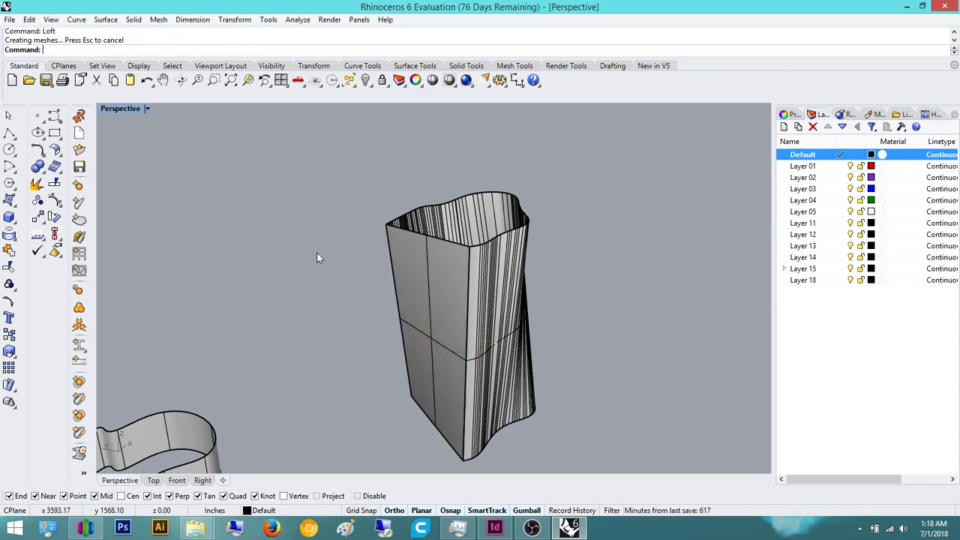
- Examine the closed loft alongside the extrusions, the source curves and the wavy lofted surface
{"action": "scroll", "coordinate": [404, 334], "scroll_direction": "down", "scroll_amount": 5}
{"action": "right_click_drag", "start_coordinate": [403, 334], "coordinate": [480, 361]}
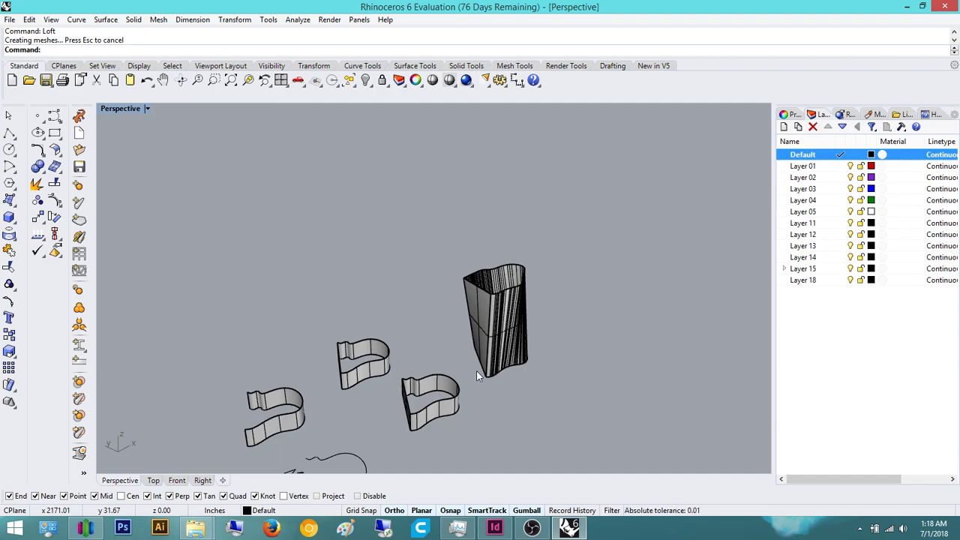
{"action": "right_click_drag", "start_coordinate": [321, 355], "coordinate": [353, 386]}
{"action": "scroll", "coordinate": [303, 358], "scroll_direction": "up", "scroll_amount": 10}
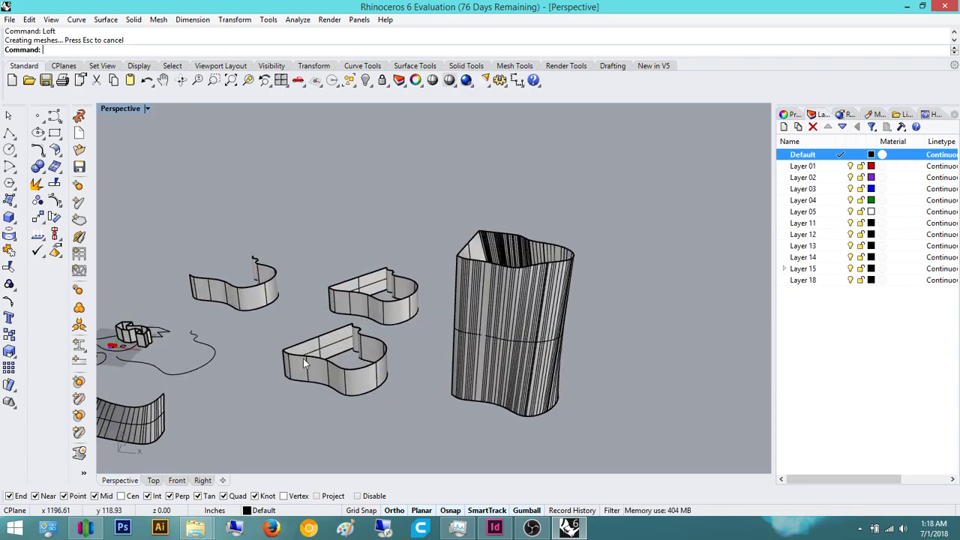
{"action": "right_click_drag", "start_coordinate": [303, 358], "coordinate": [400, 346]}
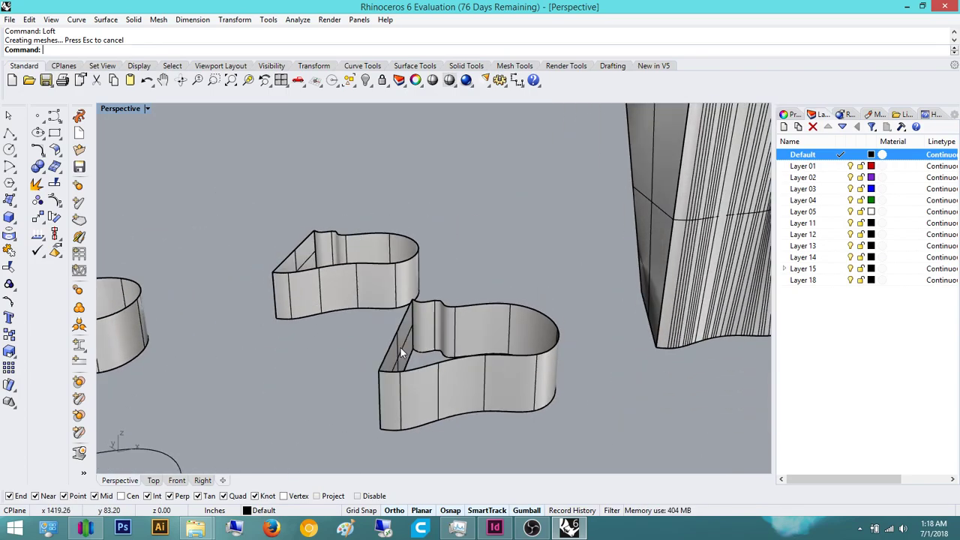
{"action": "scroll", "coordinate": [399, 347], "scroll_direction": "down", "scroll_amount": 10}
{"action": "right_click_drag", "start_coordinate": [495, 285], "coordinate": [453, 356]}
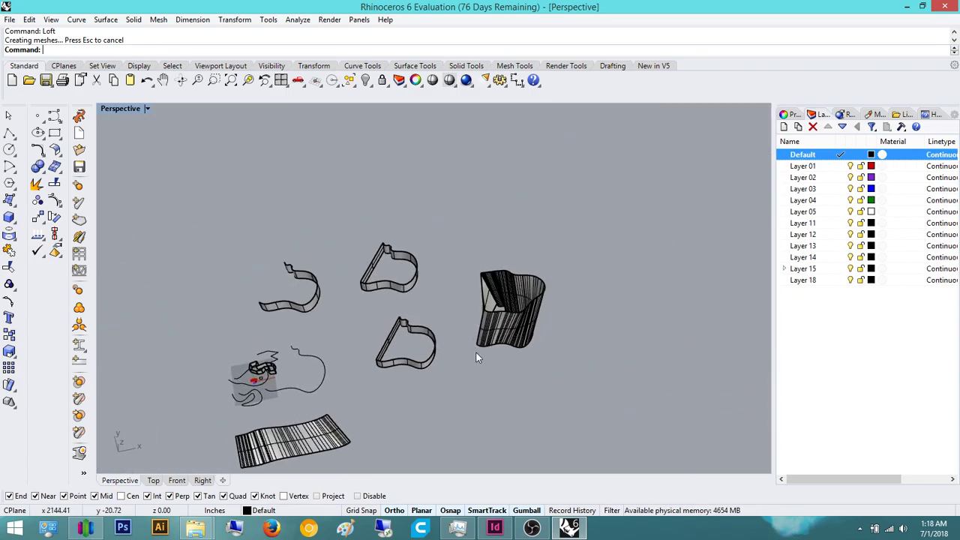
{"action": "right_click_drag", "start_coordinate": [398, 372], "coordinate": [367, 356]}
{"action": "scroll", "coordinate": [250, 361], "scroll_direction": "up", "scroll_amount": 5}
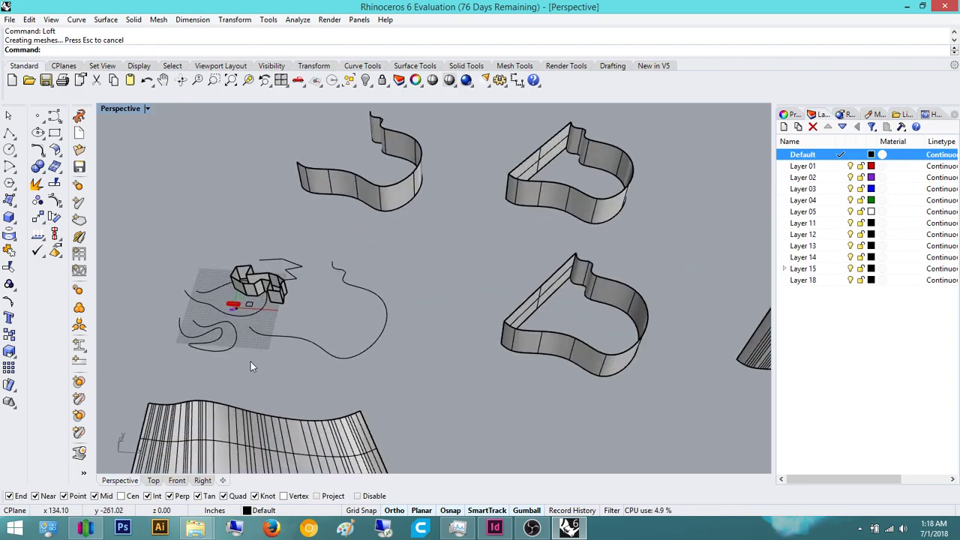
{"action": "scroll", "coordinate": [268, 338], "scroll_direction": "down", "scroll_amount": 6}
{"action": "scroll", "coordinate": [288, 398], "scroll_direction": "up", "scroll_amount": 2}
{"action": "scroll", "coordinate": [288, 394], "scroll_direction": "up", "scroll_amount": 3}
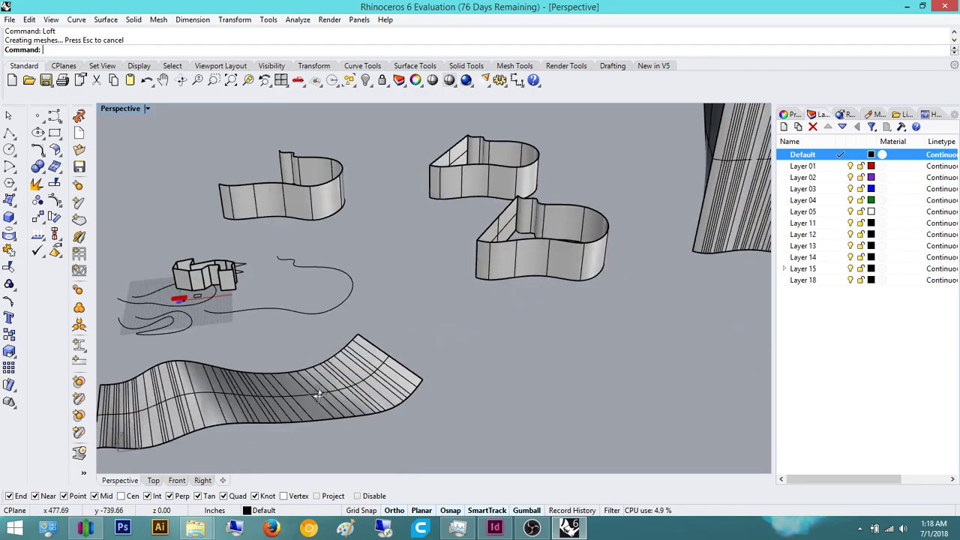